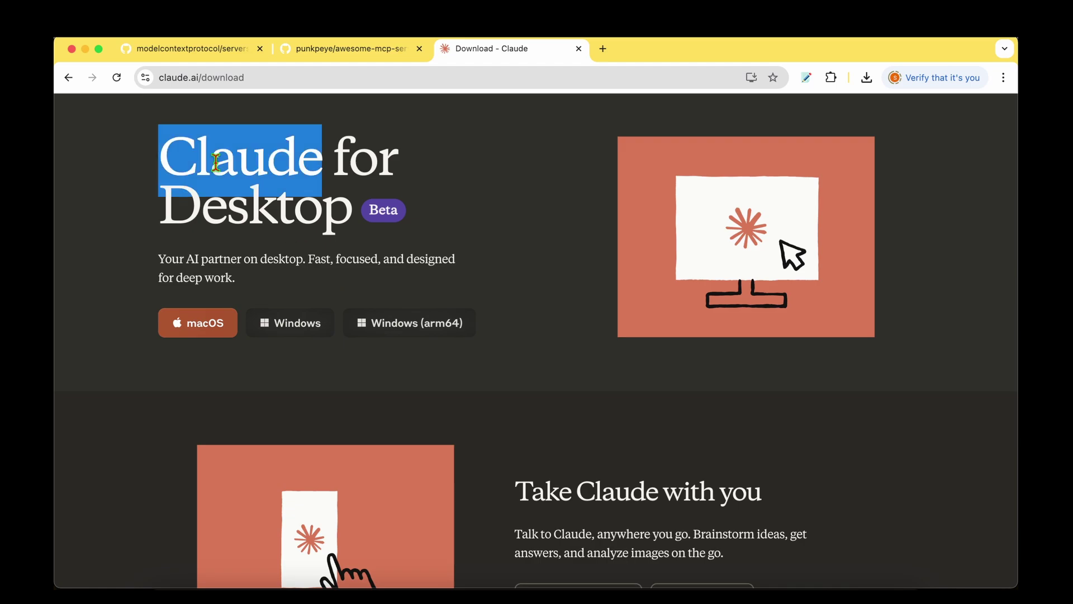
Download the macOS version of Claude for Desktop and install it into the Applications folder.
drag(218, 163, 319, 217)
click(475, 236)
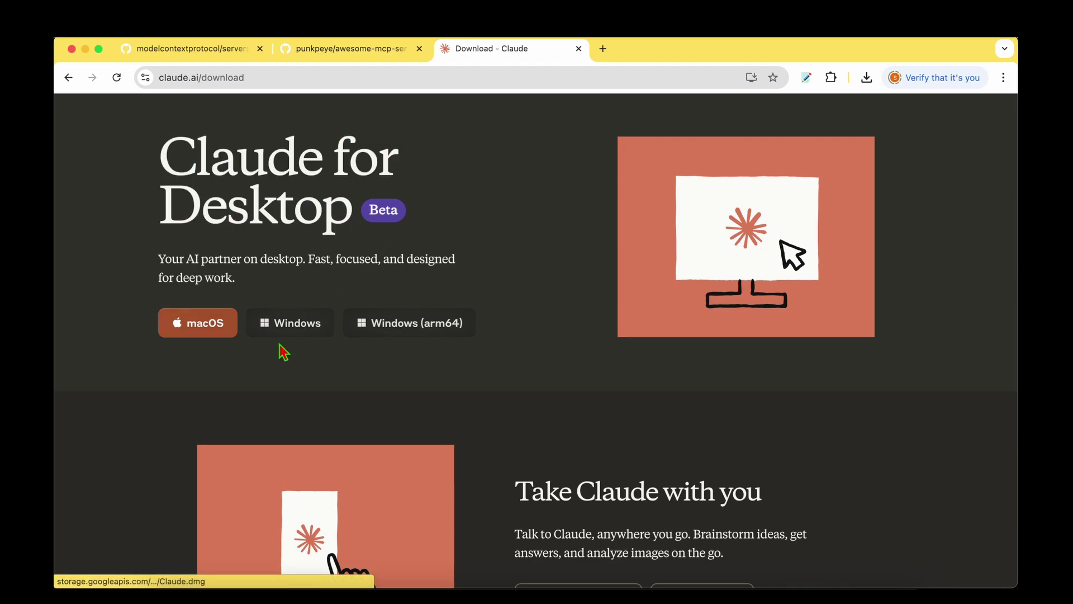
click(212, 329)
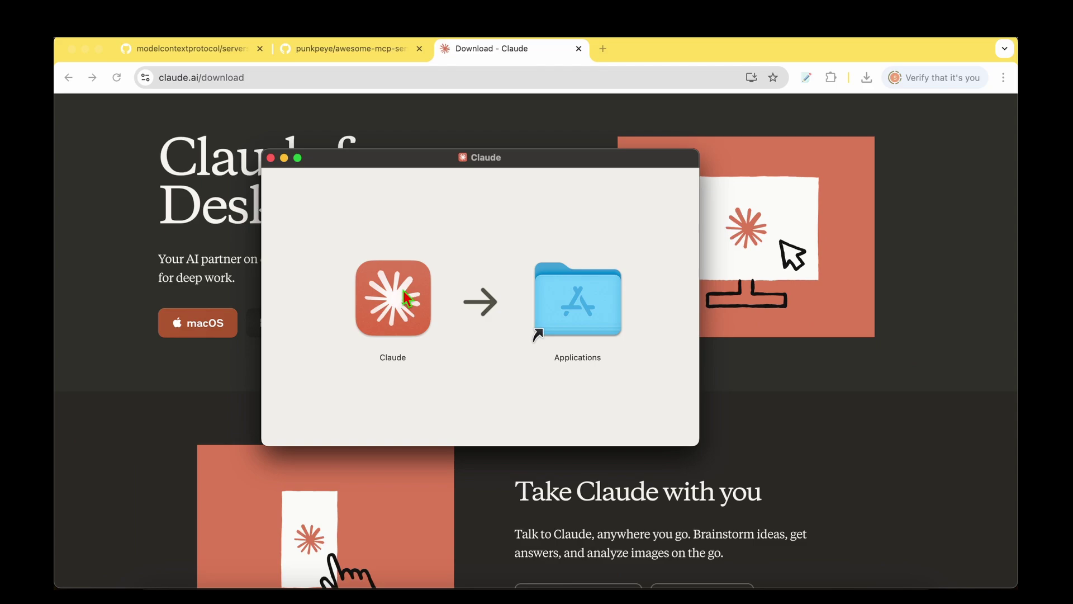
drag(393, 298, 579, 302)
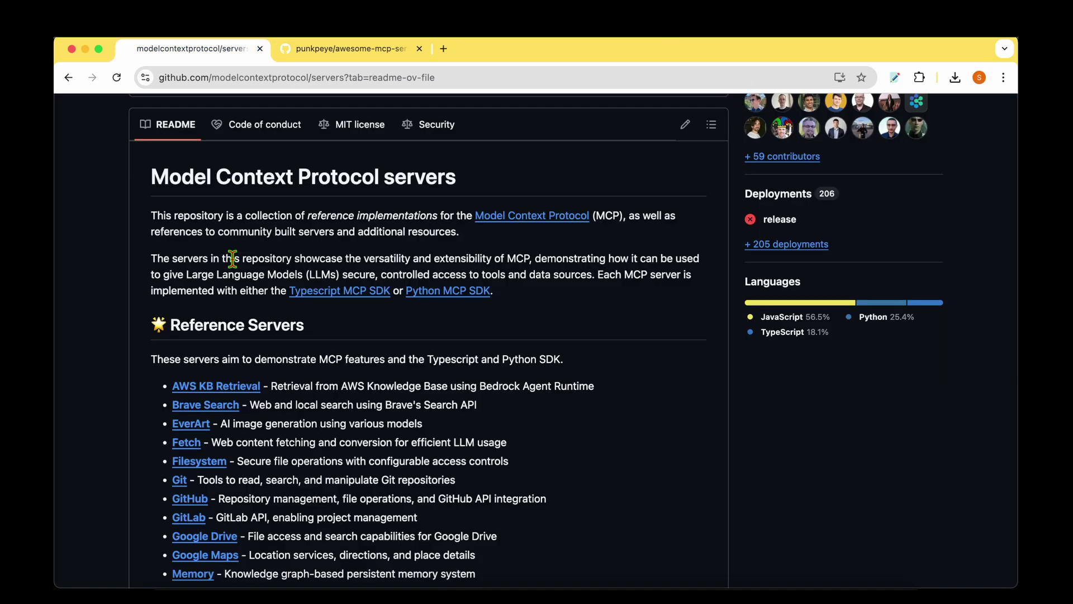
Examine the title and introduction of the Model Context Protocol servers README.
scroll(230, 254, up, 2)
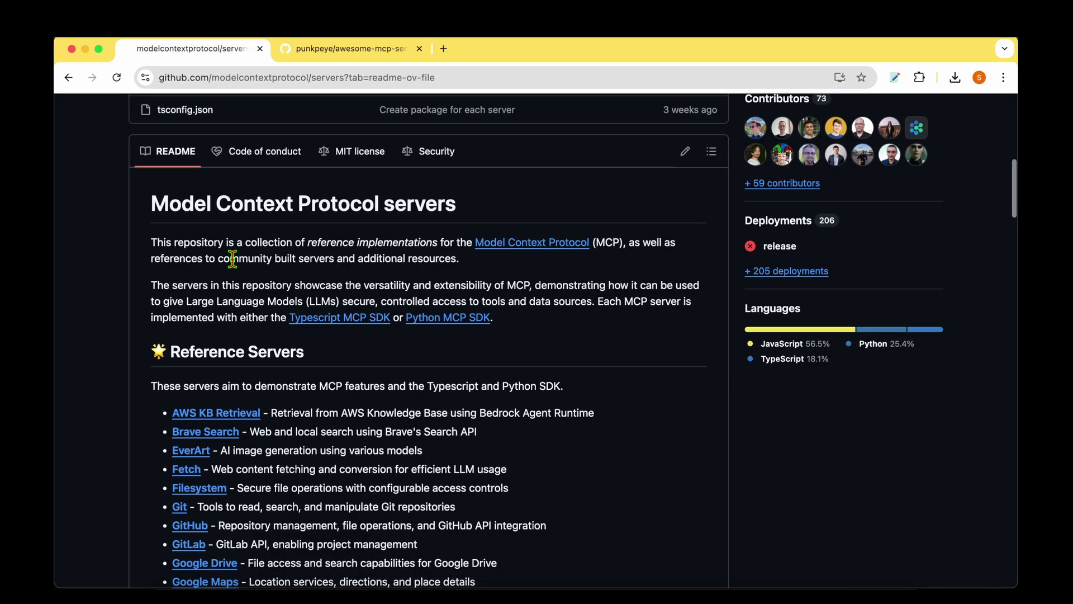
double_click(193, 203)
drag(193, 203, 342, 203)
click(302, 245)
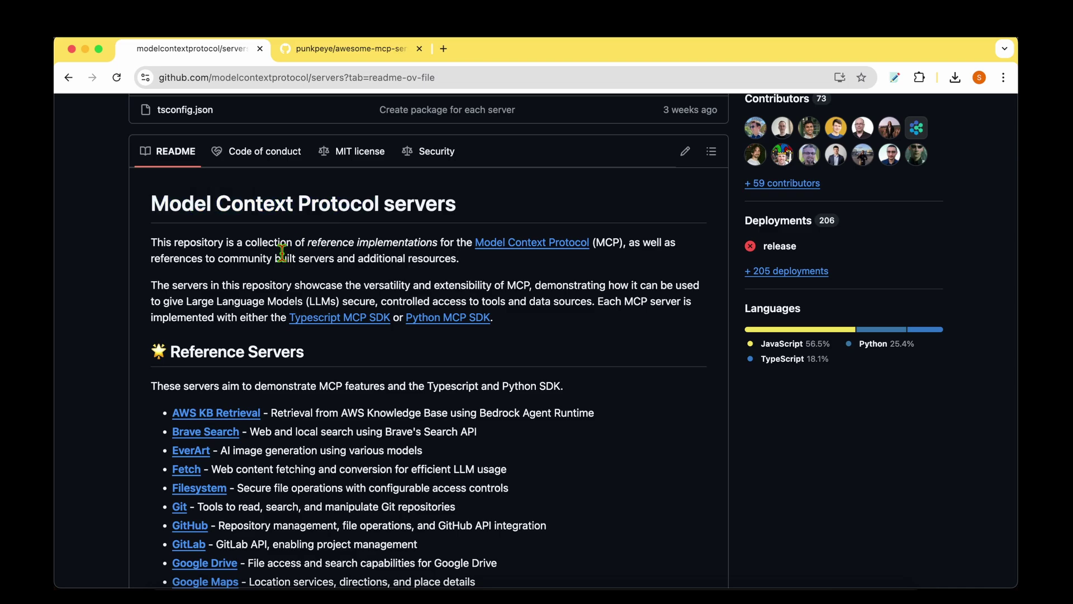
Open the awesome-mcp-servers repository and read the MCP definition under "What is MCP?".
click(356, 45)
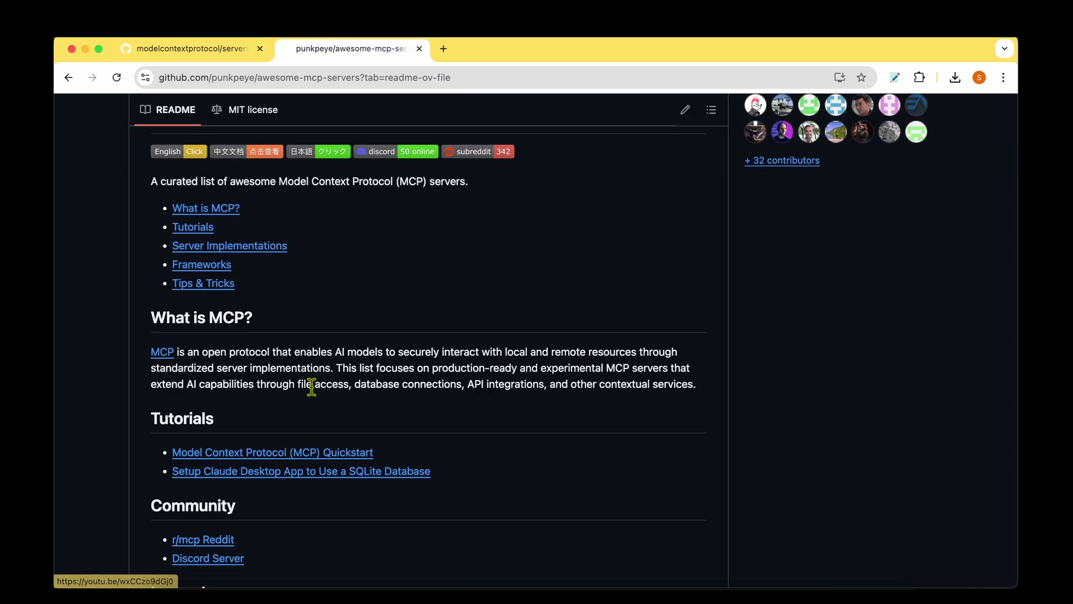
double_click(324, 352)
drag(324, 351, 598, 350)
click(608, 352)
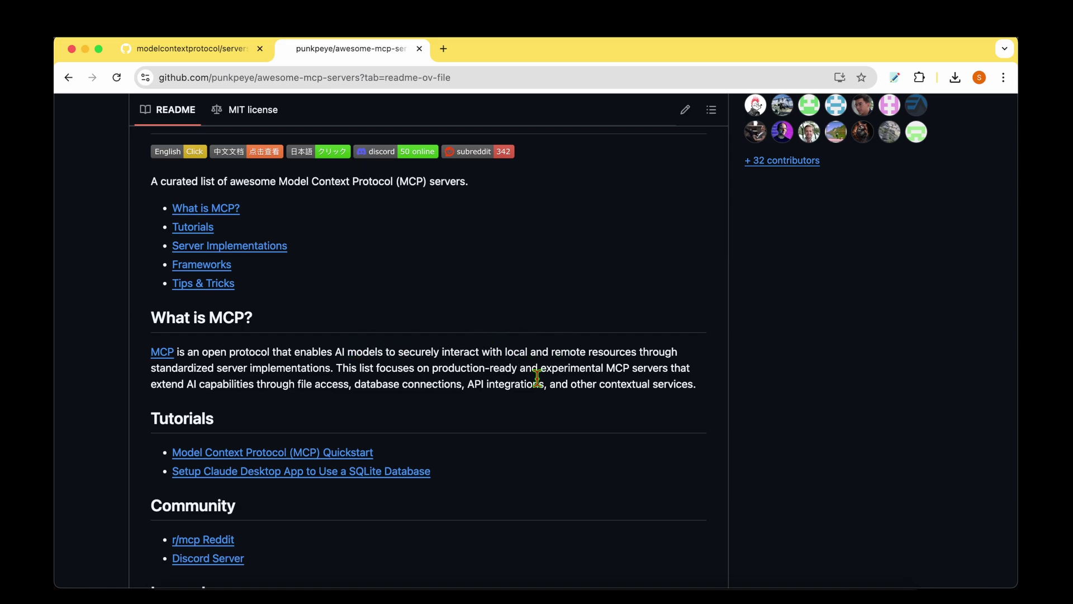
double_click(515, 352)
click(517, 378)
double_click(569, 353)
click(569, 399)
double_click(568, 353)
click(566, 377)
drag(199, 353, 146, 360)
drag(299, 349, 425, 371)
click(448, 373)
drag(470, 350, 627, 353)
click(595, 376)
drag(246, 352, 150, 355)
click(313, 362)
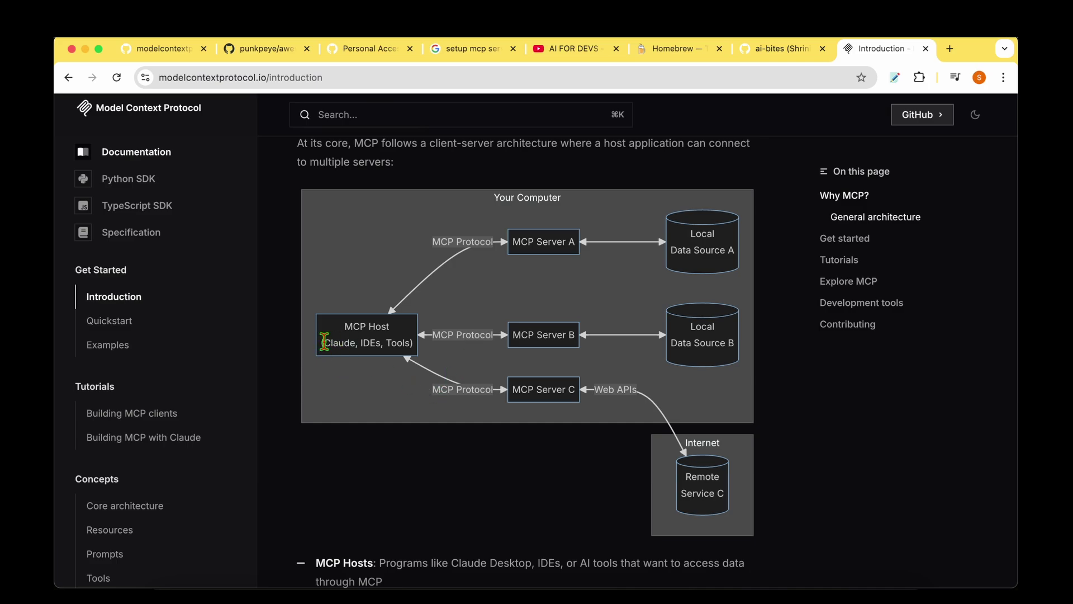
Examine the MCP Host, MCP Server A and MCP Server B in the general architecture diagram.
drag(324, 341, 482, 331)
click(378, 326)
double_click(378, 326)
click(402, 411)
drag(522, 240, 574, 238)
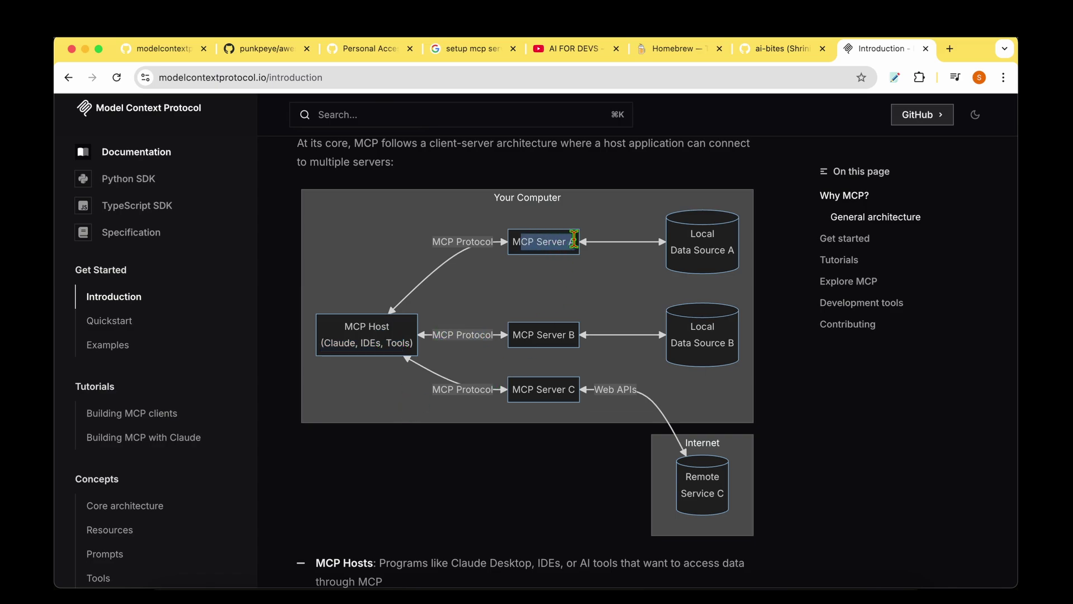
drag(521, 334, 568, 330)
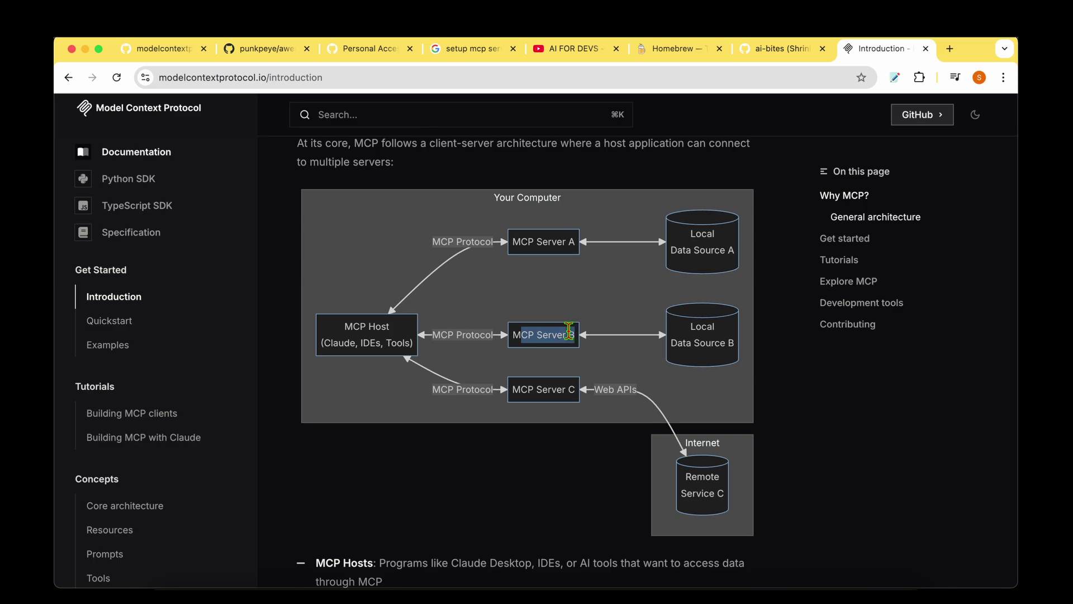
click(569, 330)
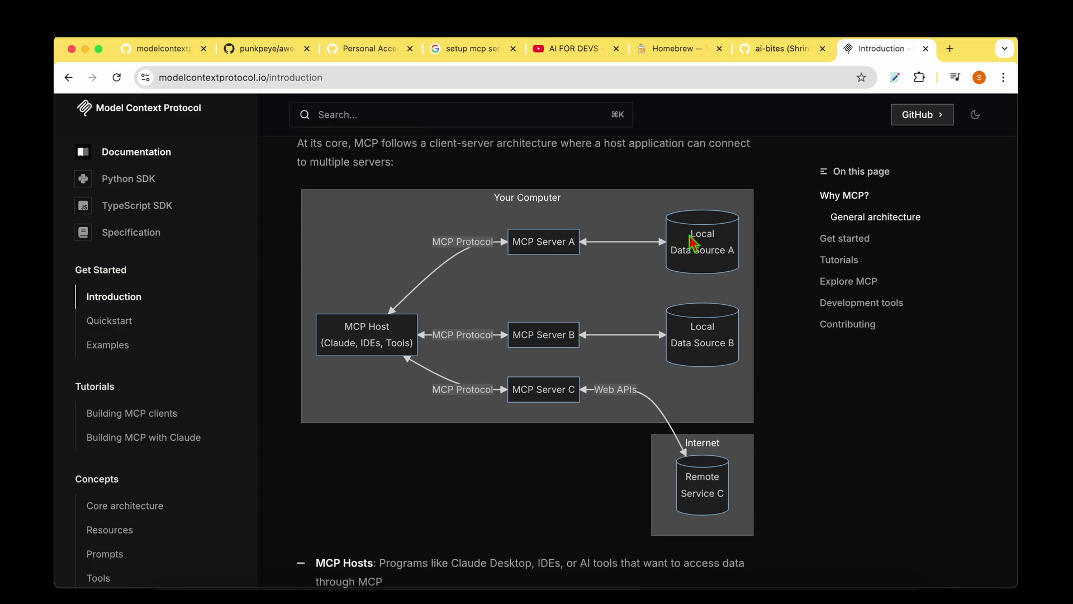
Examine Local Data Sources A and B and the internet-based Remote Service C in the diagram, and review the MCP Host.
drag(691, 239, 738, 259)
click(738, 259)
drag(707, 340, 738, 358)
click(738, 358)
double_click(699, 447)
click(685, 512)
drag(687, 476, 723, 493)
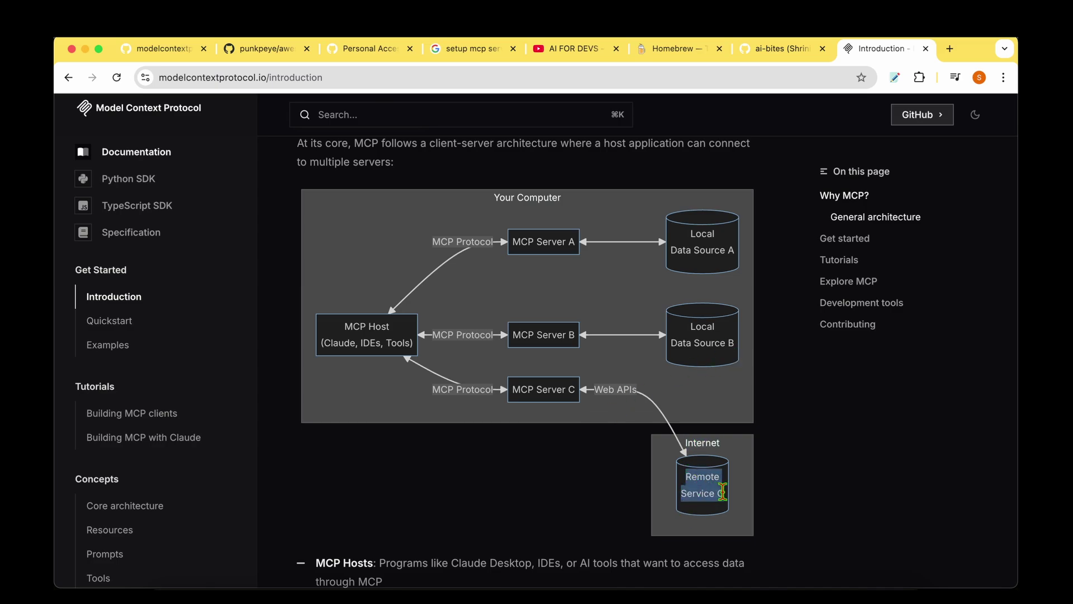
click(723, 493)
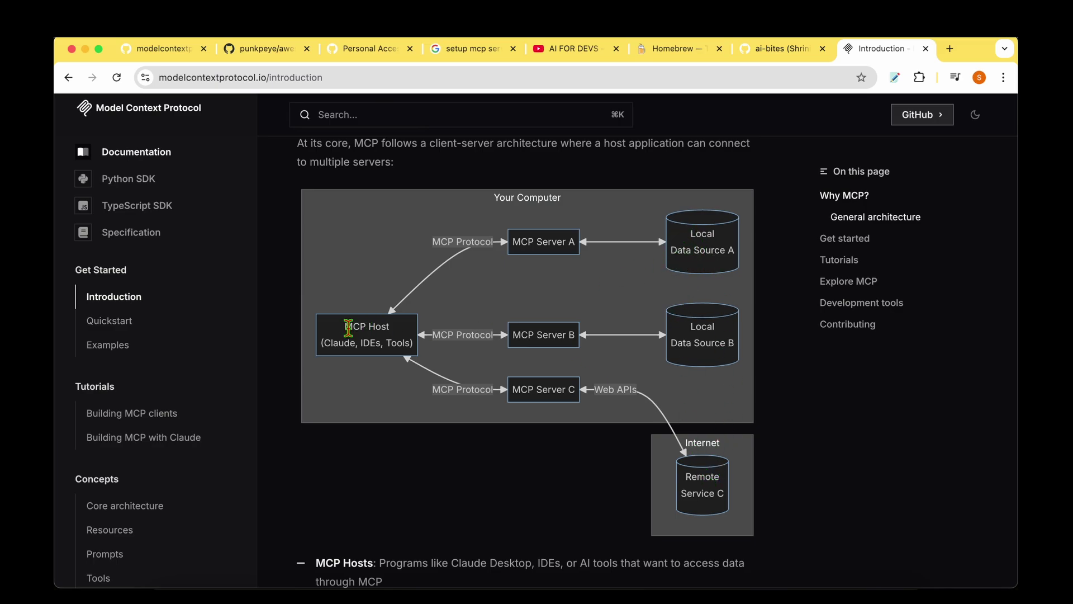
drag(345, 326, 428, 342)
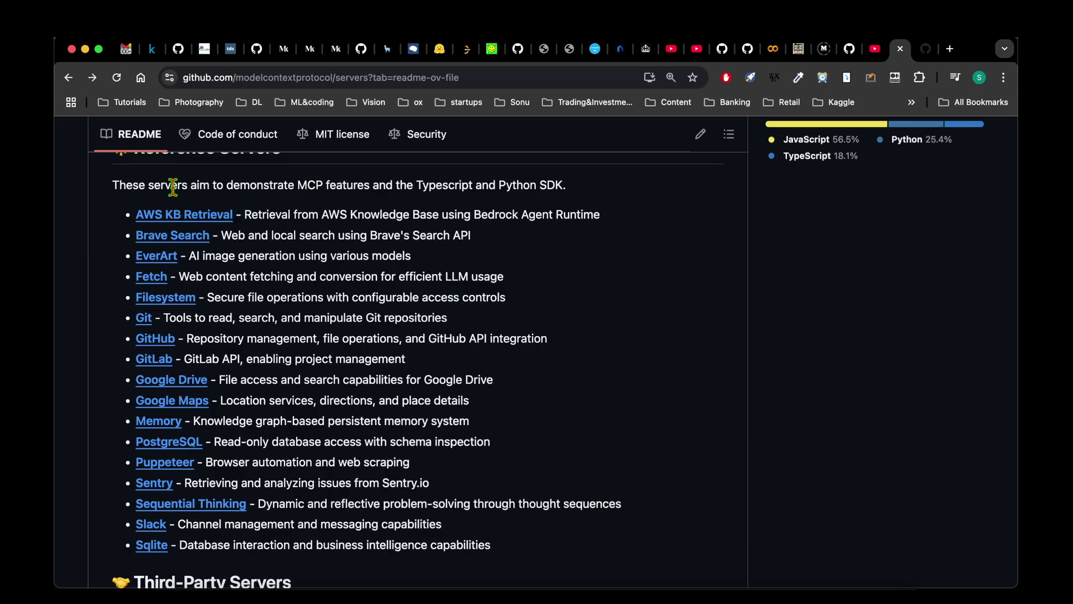
Read the Reference Servers introduction and the PostgreSQL description in the Model Context Protocol servers README.
double_click(170, 185)
double_click(264, 185)
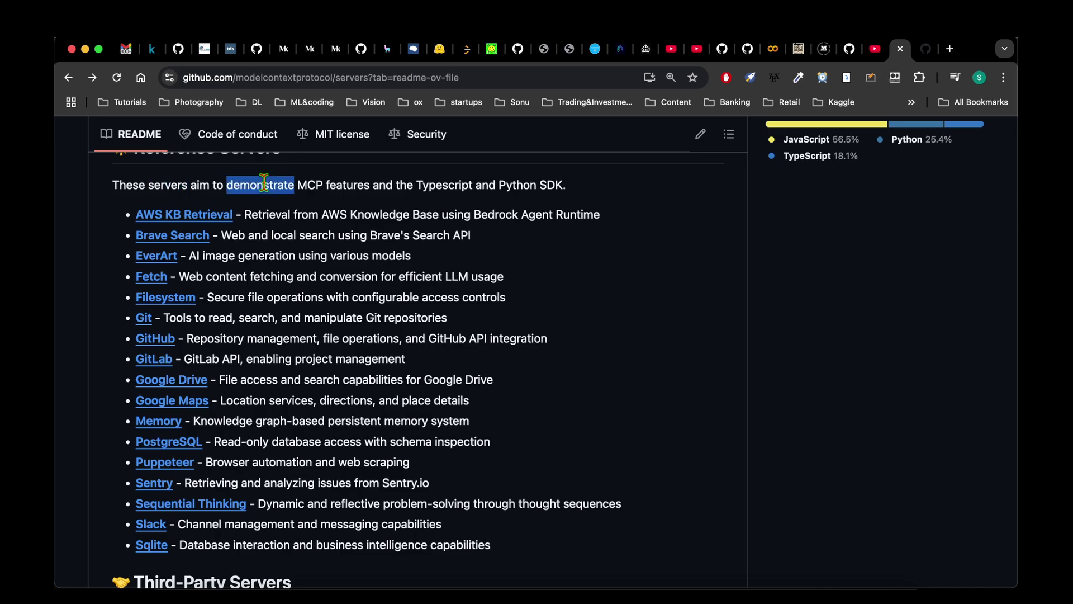
drag(264, 185, 372, 208)
click(424, 211)
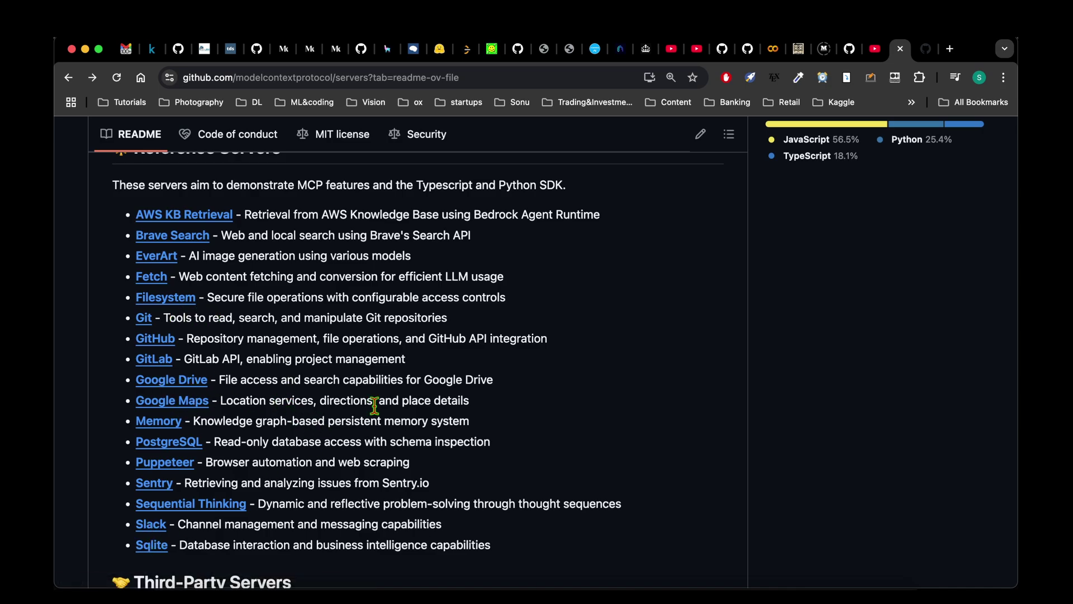
drag(214, 442, 503, 442)
click(570, 396)
scroll(570, 396, up, 1)
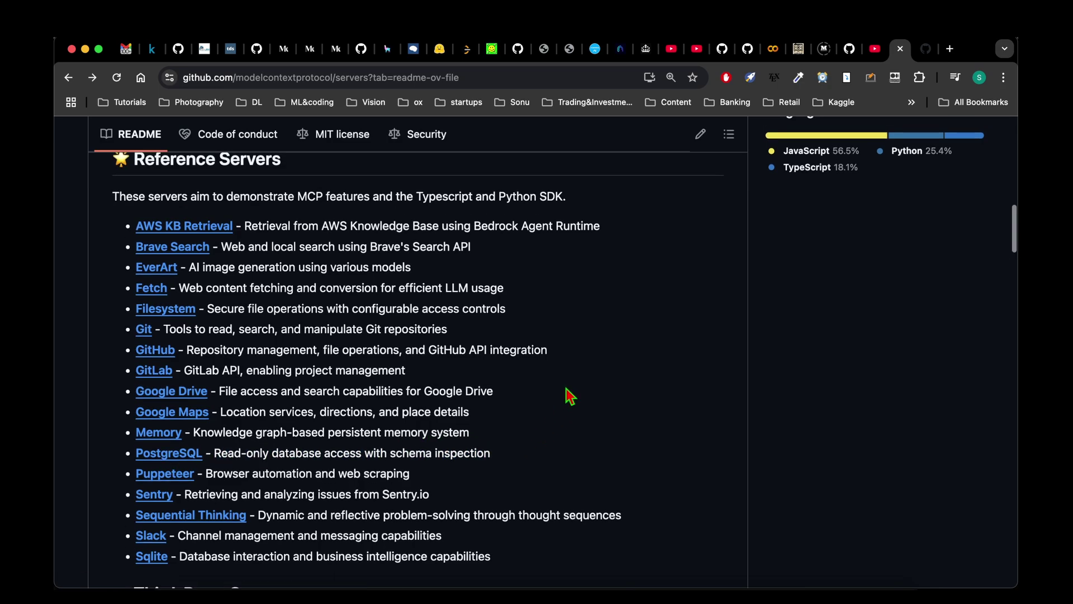
Open the GitHub reference server's page and examine its "Usage with Claude Desktop" JSON block and the target file claude_desktop_config.json.
click(158, 350)
scroll(532, 278, down, 10)
scroll(532, 278, down, 20)
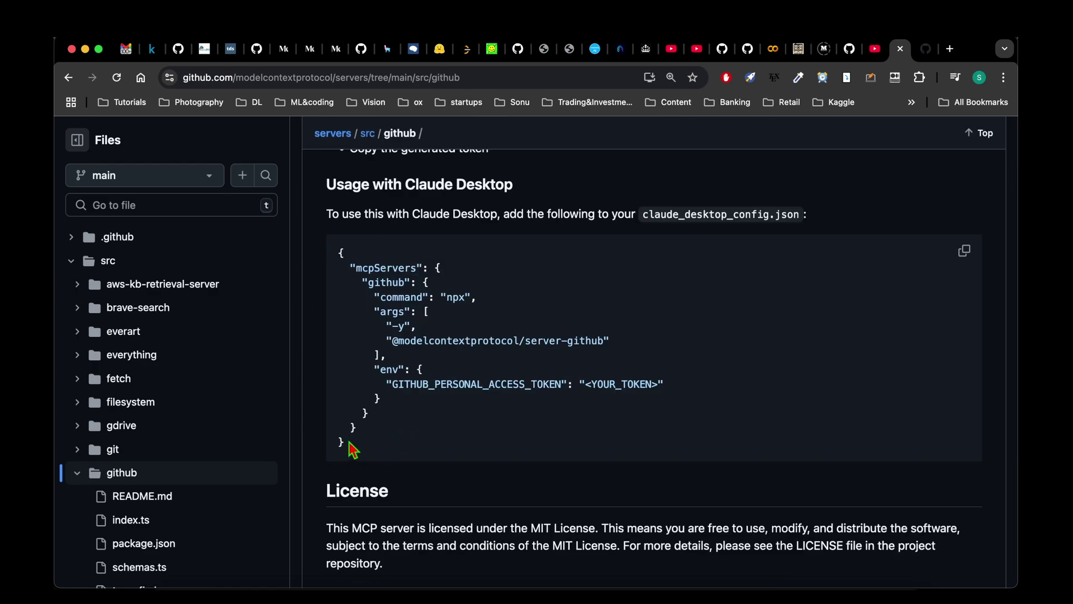
drag(348, 446, 338, 265)
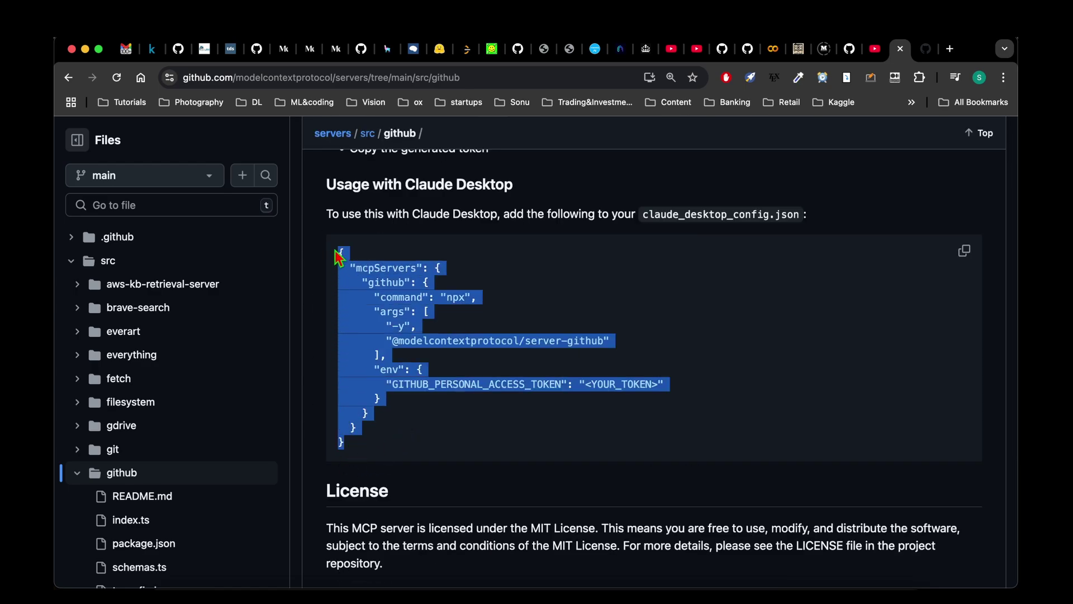
double_click(686, 212)
drag(687, 211, 795, 212)
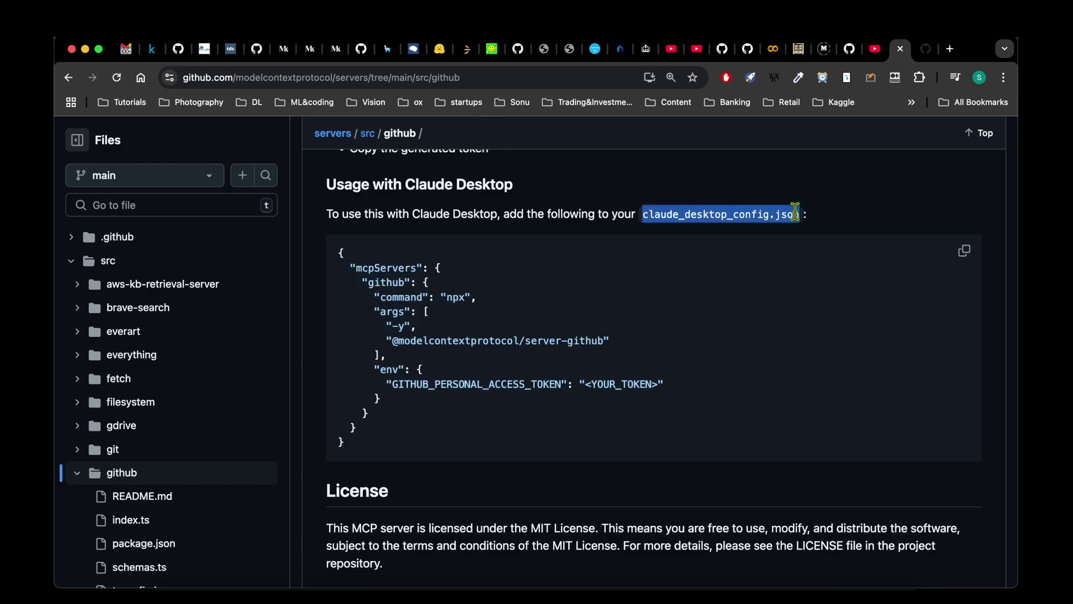
click(710, 319)
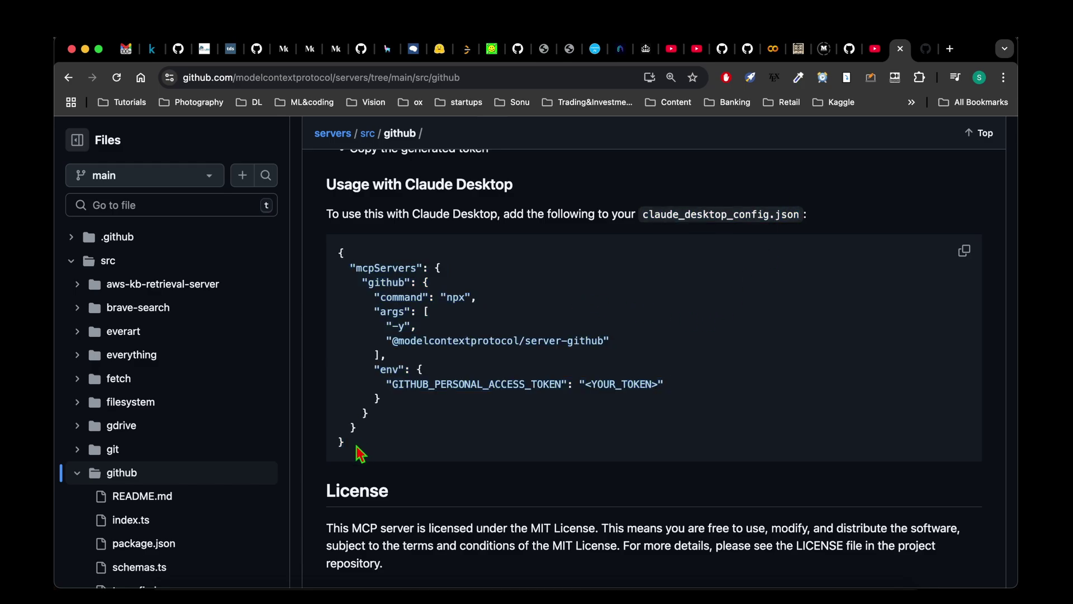
drag(356, 450, 340, 267)
click(426, 255)
double_click(668, 219)
drag(669, 218, 794, 215)
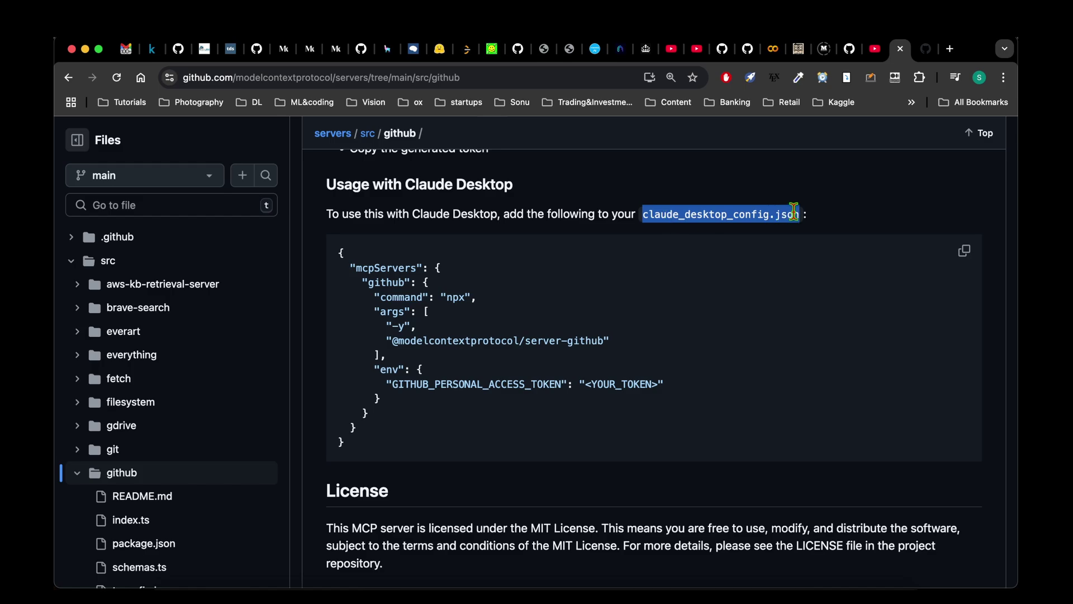
click(738, 318)
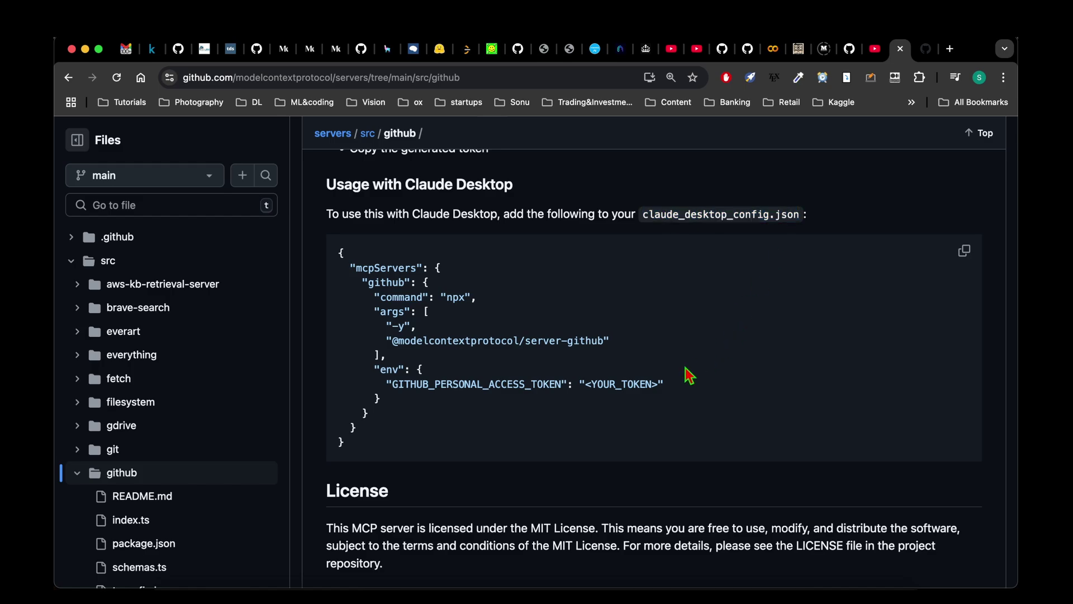
Switch to Claude Desktop, view the github server in the developer settings, and open claude_desktop_config.json for editing.
key(super+Tab)
click(115, 39)
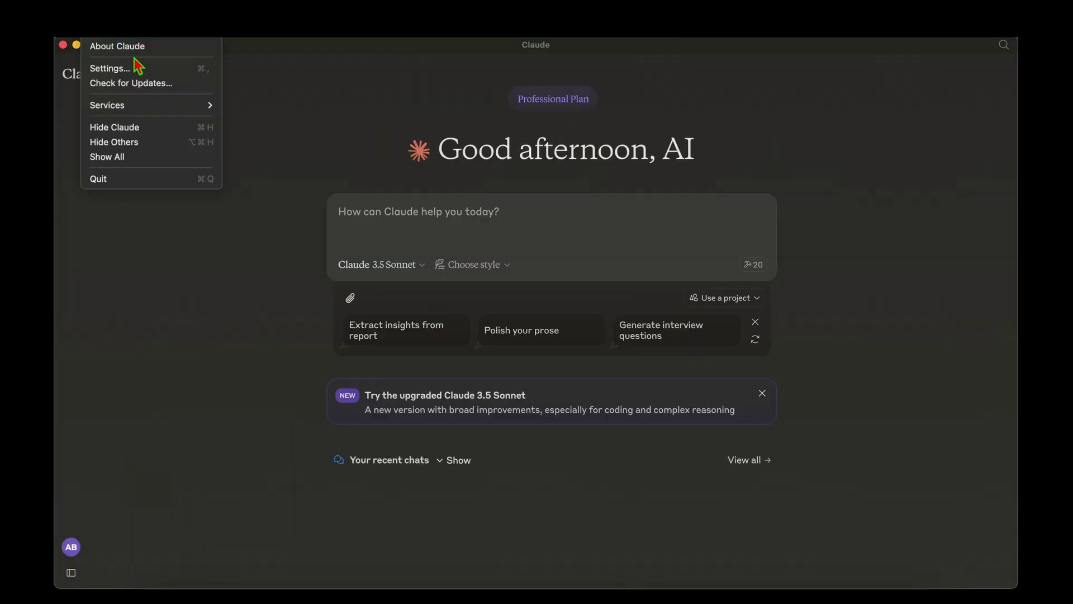
click(137, 67)
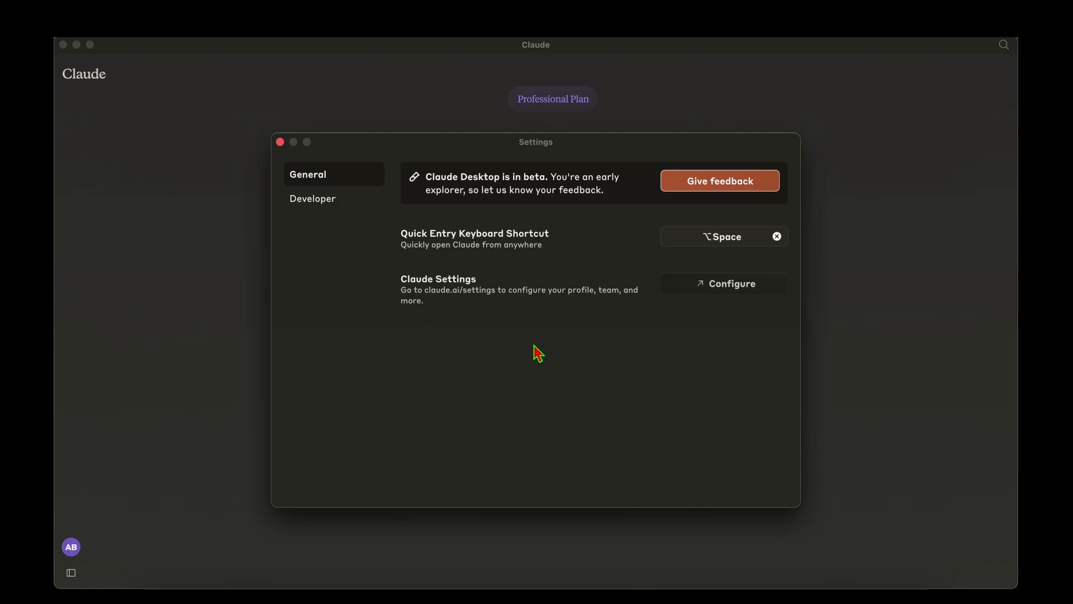
click(324, 204)
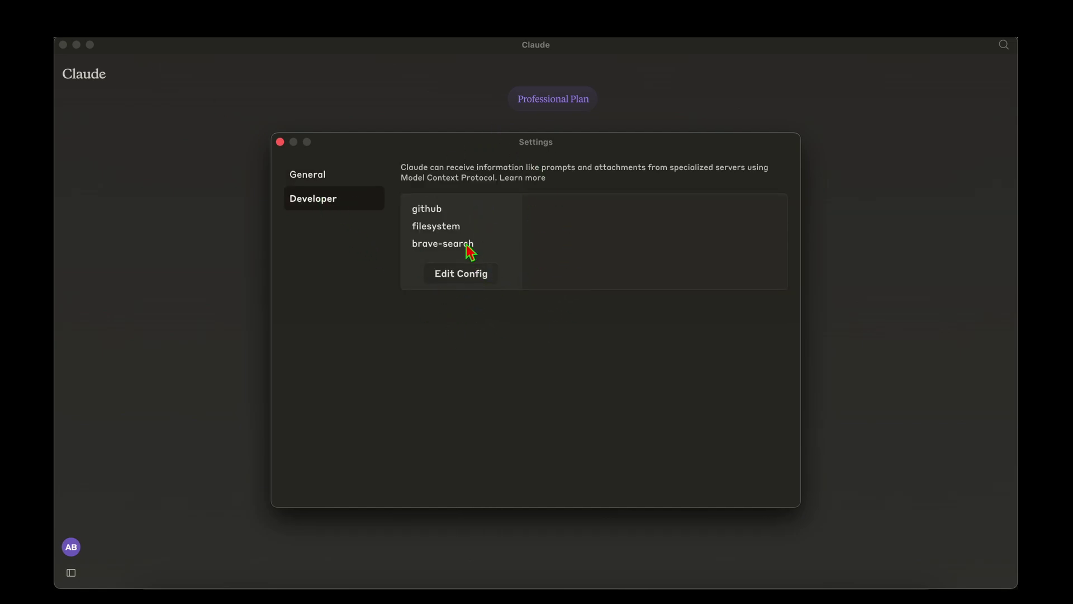
click(463, 211)
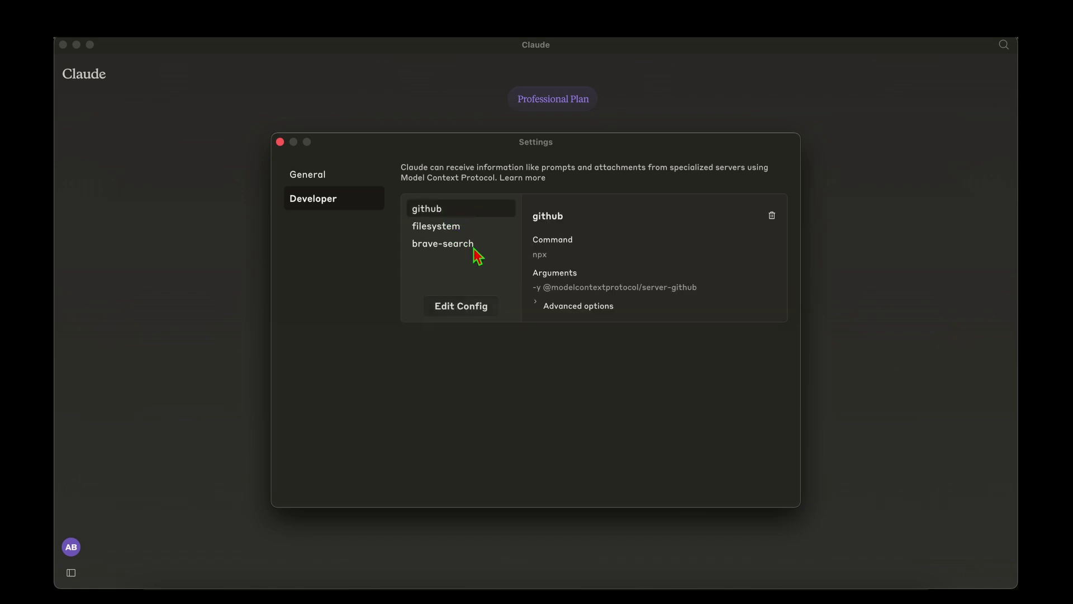
click(473, 309)
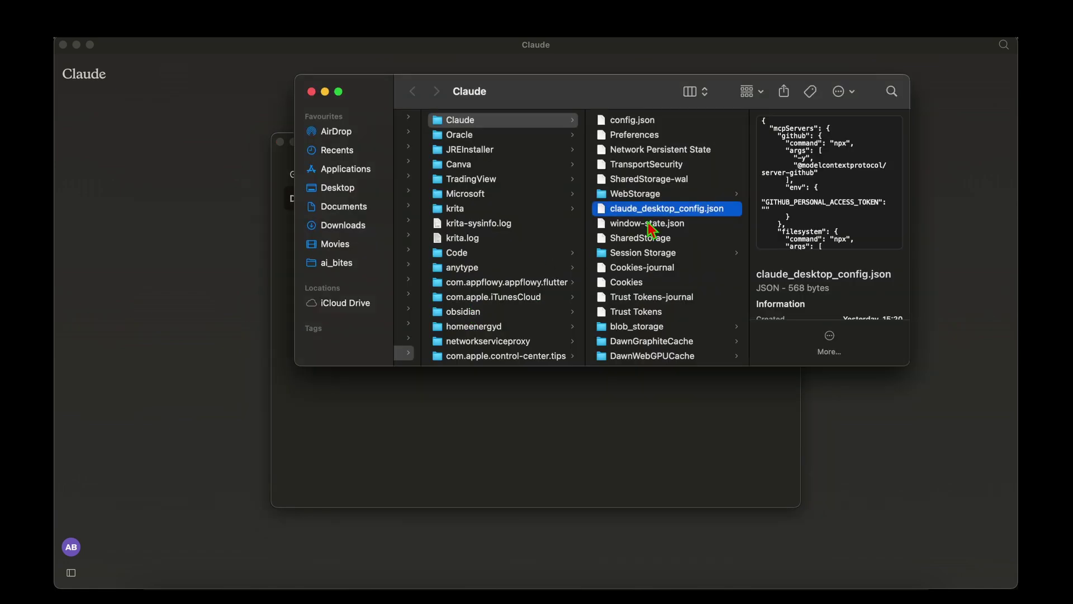
double_click(679, 214)
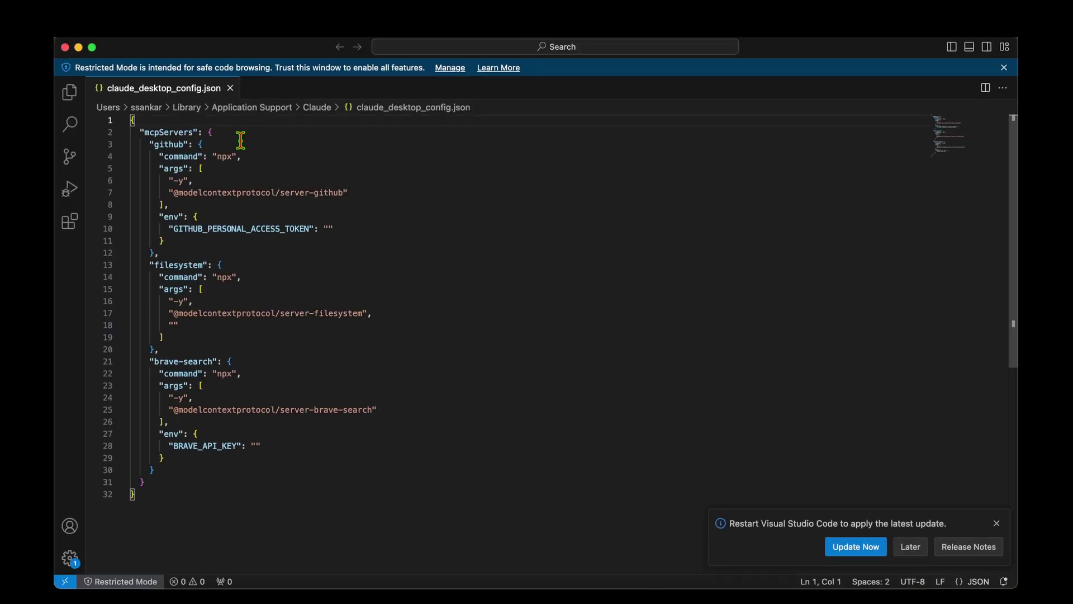
Dismiss the update notification and examine the github, filesystem and brave-search entries in the config file.
click(997, 523)
click(470, 321)
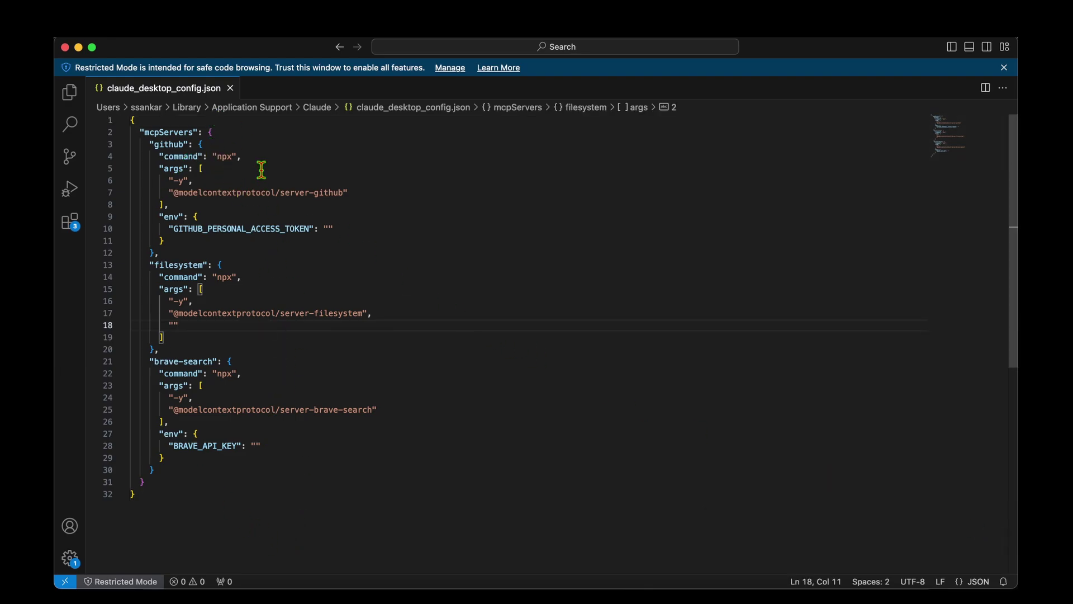
click(235, 141)
click(218, 227)
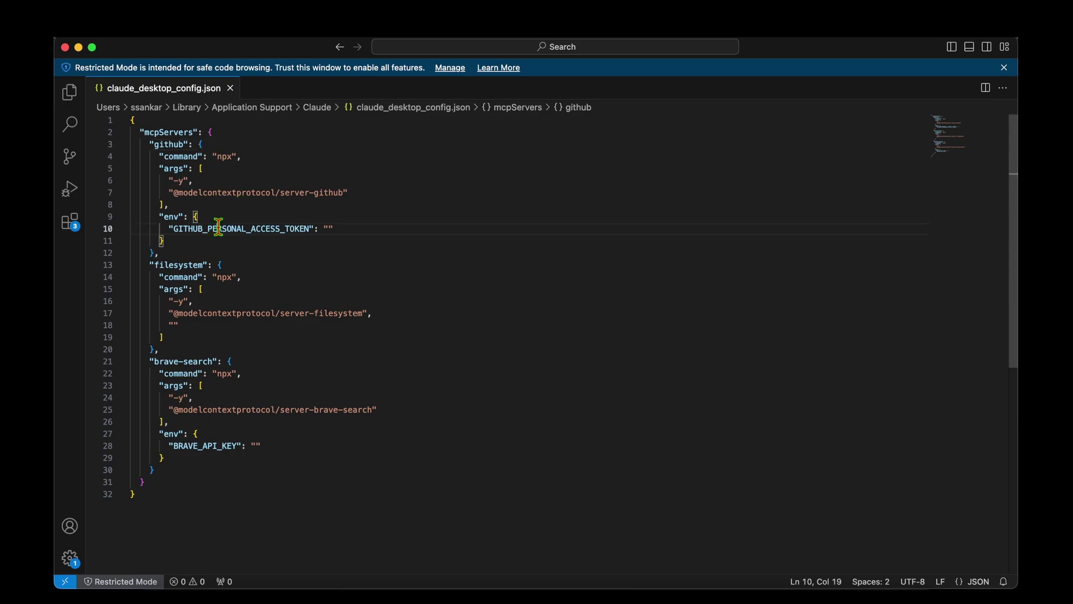
double_click(218, 228)
click(252, 342)
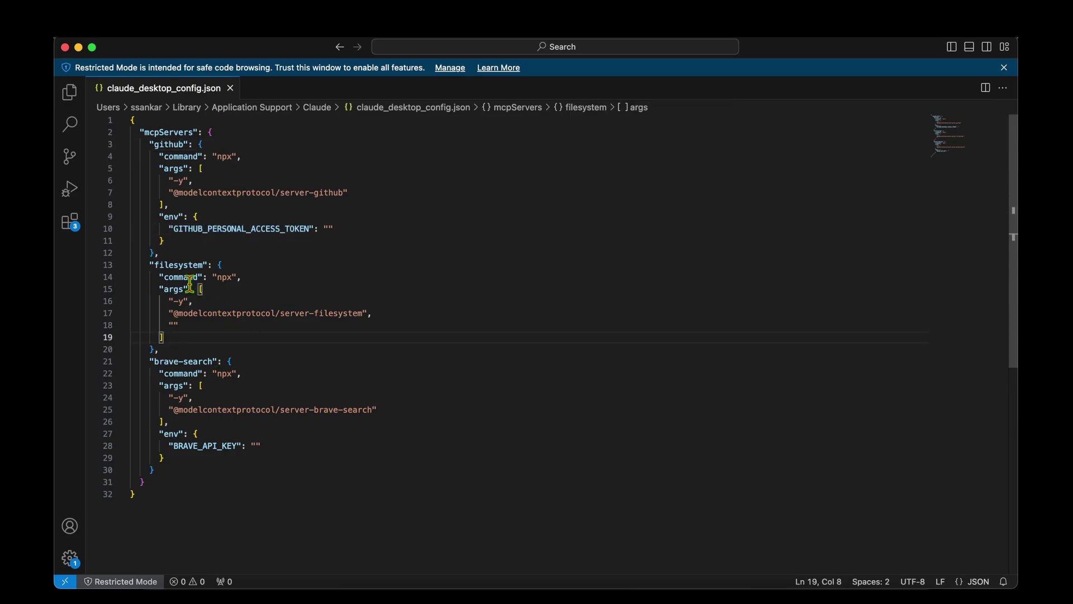
double_click(176, 265)
drag(157, 361, 207, 361)
click(251, 360)
Add a comma and a new line after the closing brace of the brave-search entry.
click(170, 466)
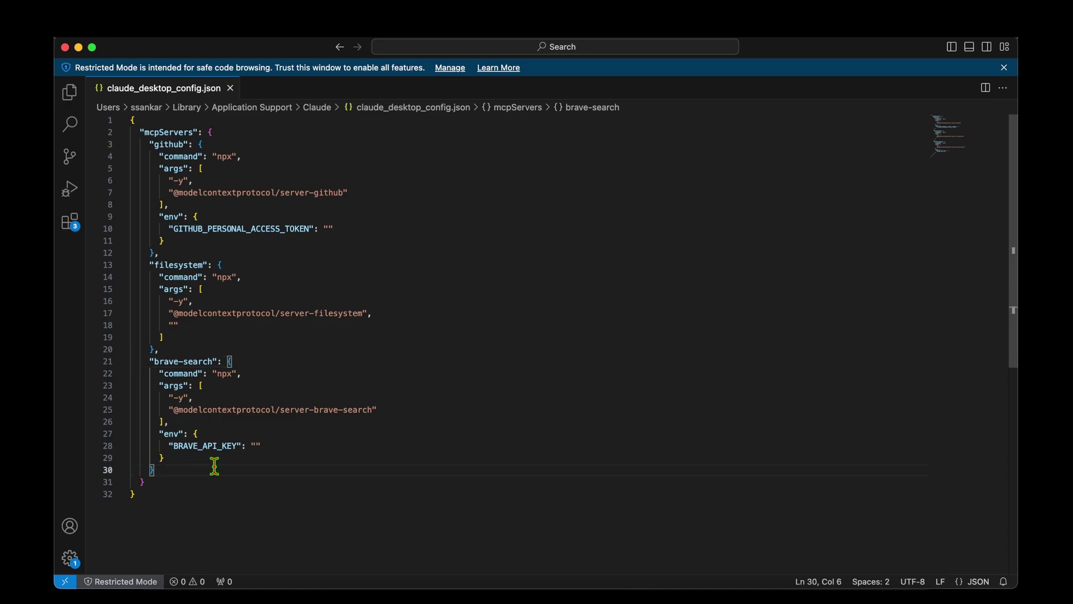
text(,)
key(Return)
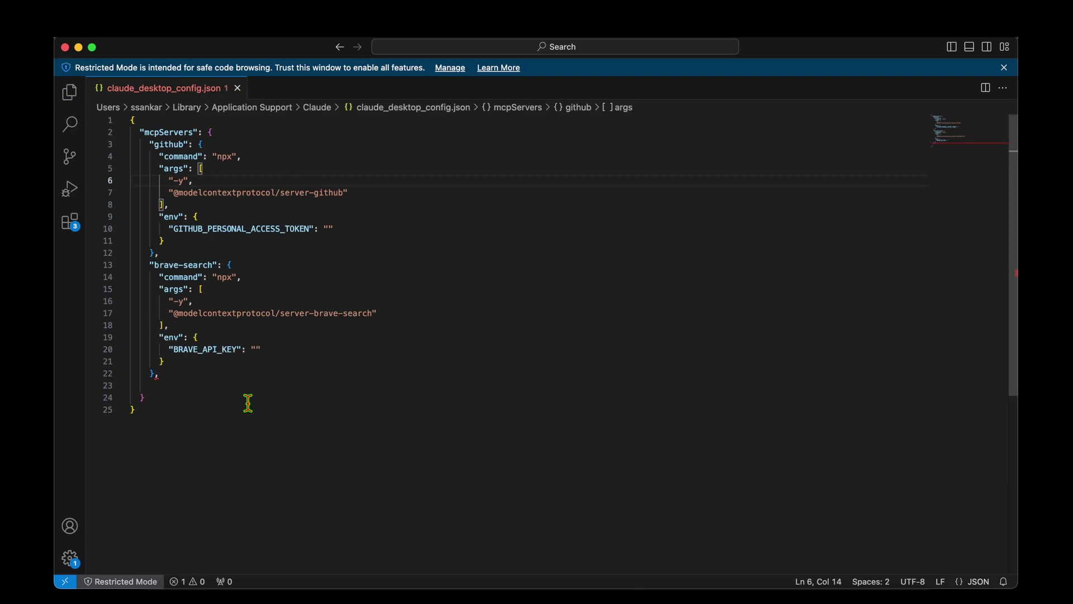
Examine the github and brave-search server names in the mcpServers block.
double_click(185, 141)
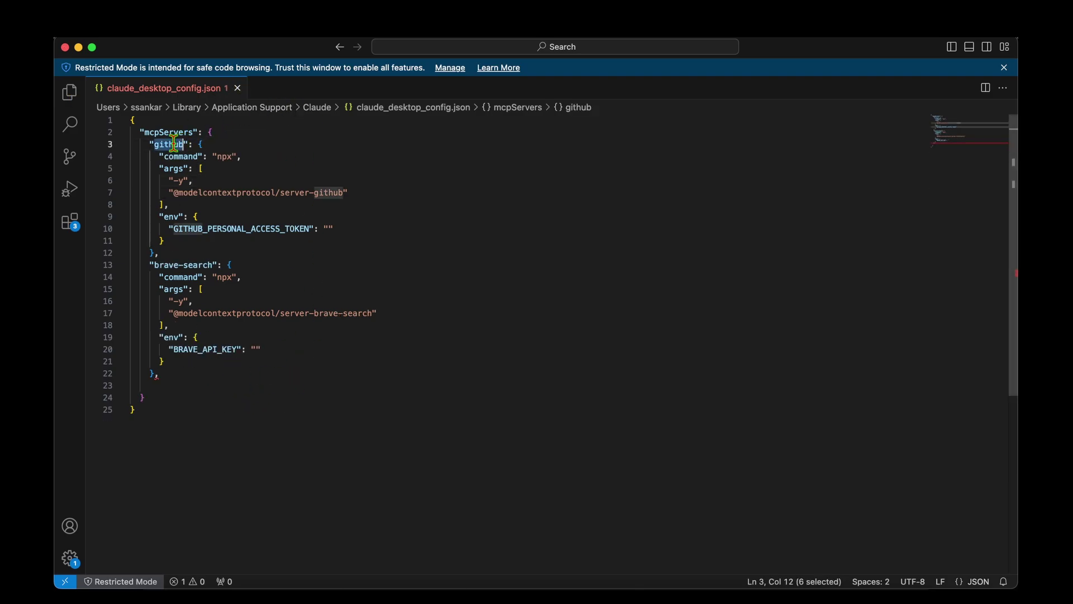
click(192, 266)
double_click(192, 265)
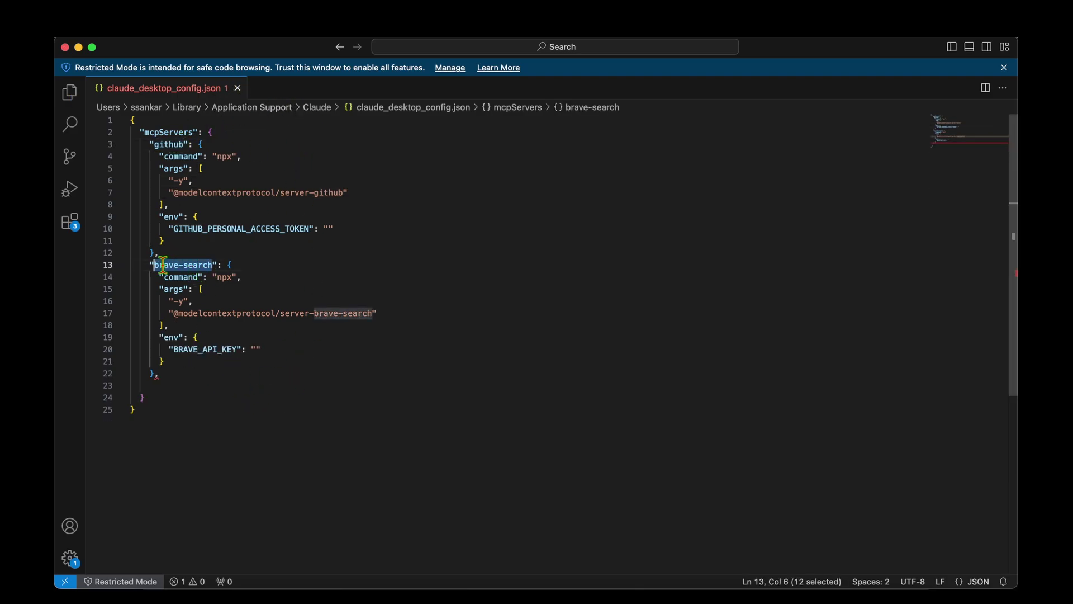
click(282, 265)
click(176, 373)
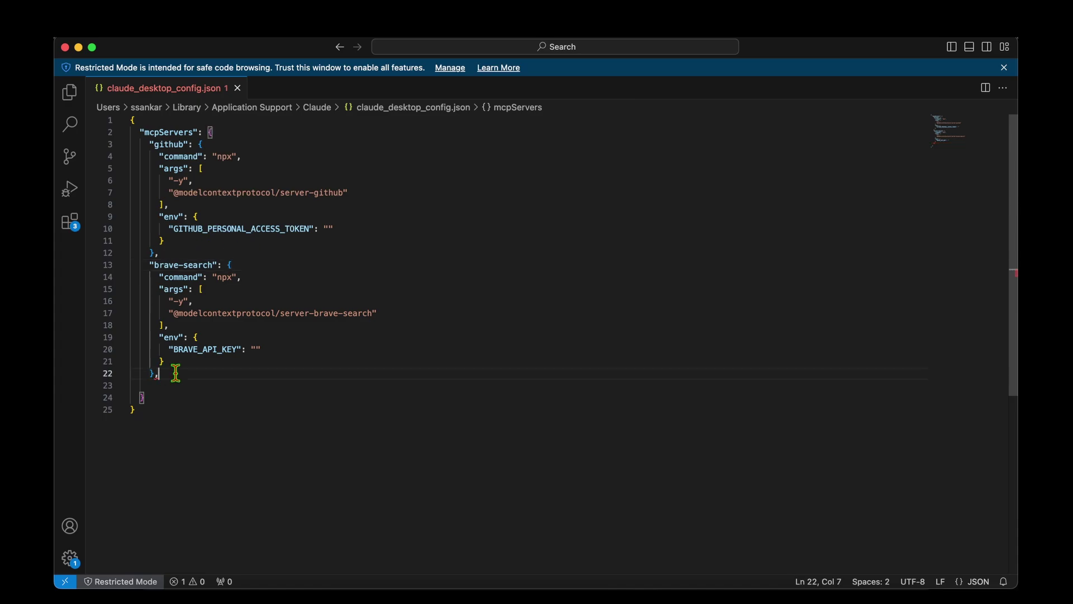
key(BackSpace)
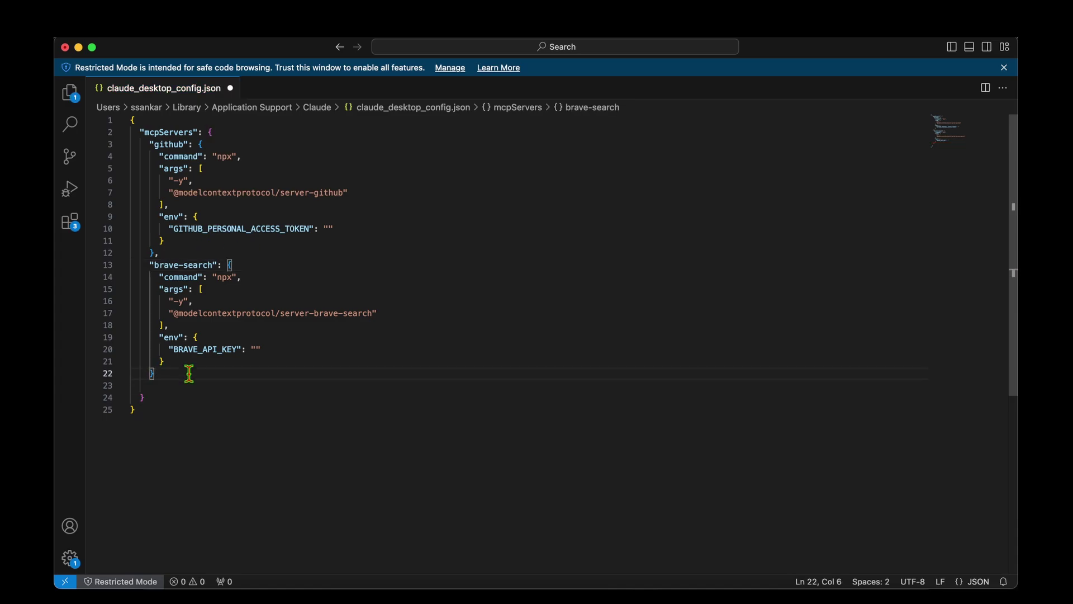
key(Down)
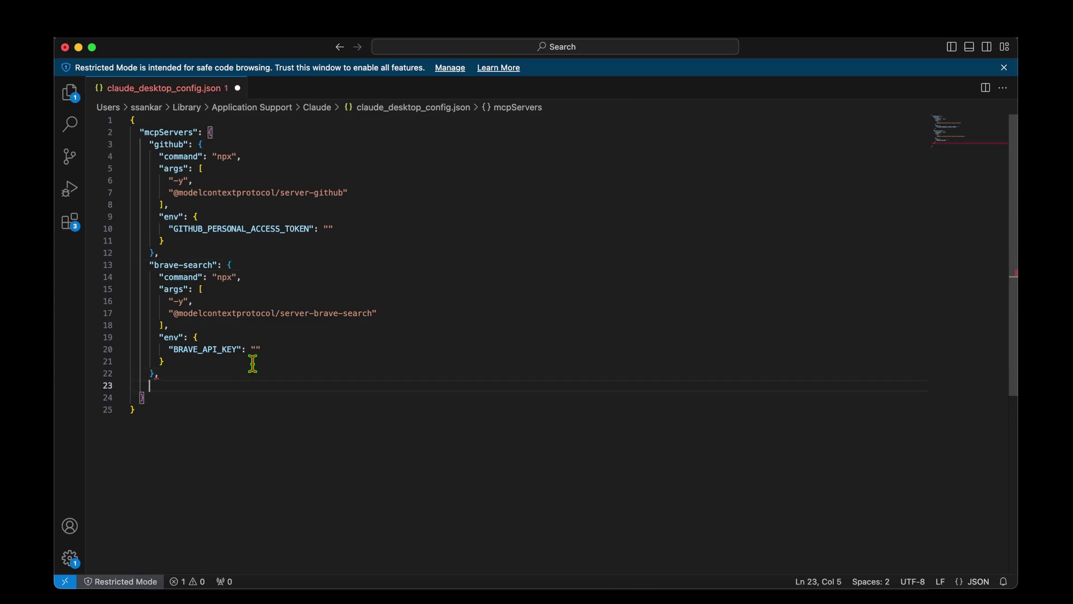
text("filesystem": {       "command": "npx",       "args": [         "-y",         "@modelcontextprotocol/server-filesystem",         ""       ]     },)
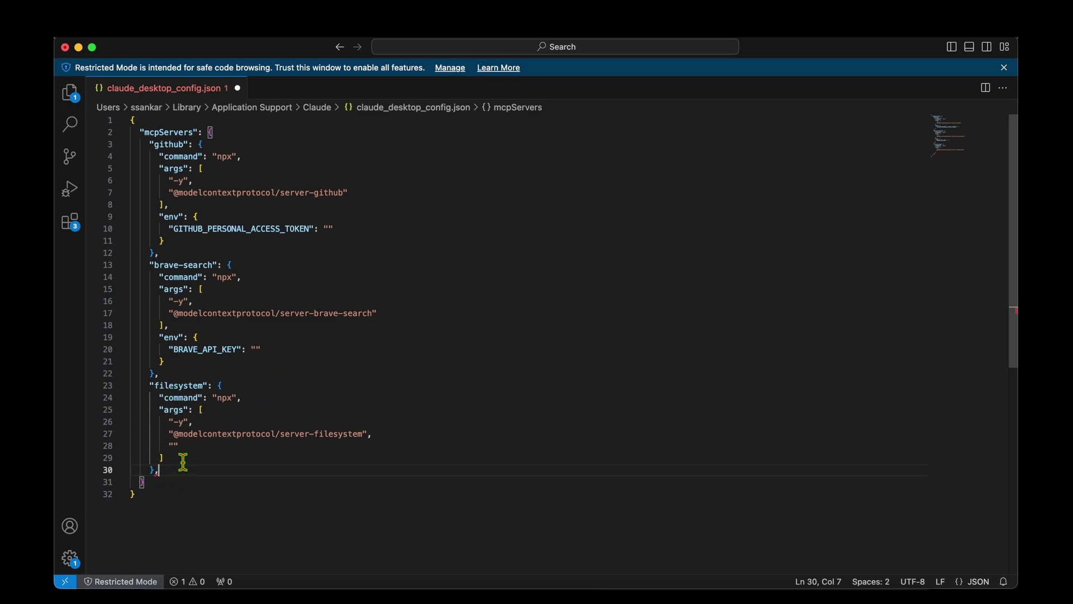
key(BackSpace)
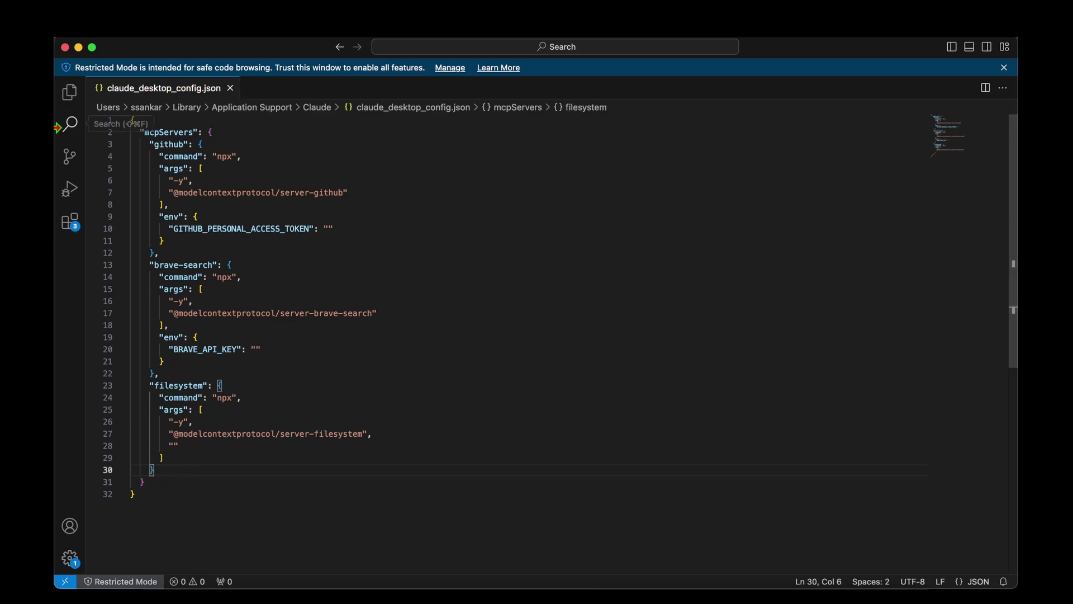
Switch to Claude Desktop's developer settings, select the filesystem server, and reopen claude_desktop_config.json for editing.
click(65, 47)
click(311, 92)
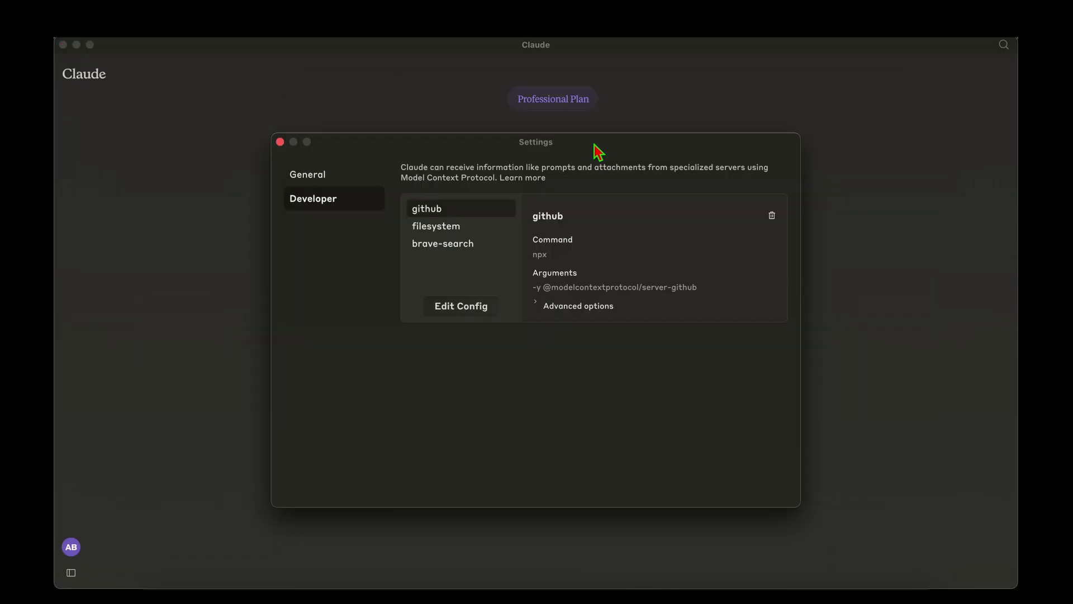
click(465, 229)
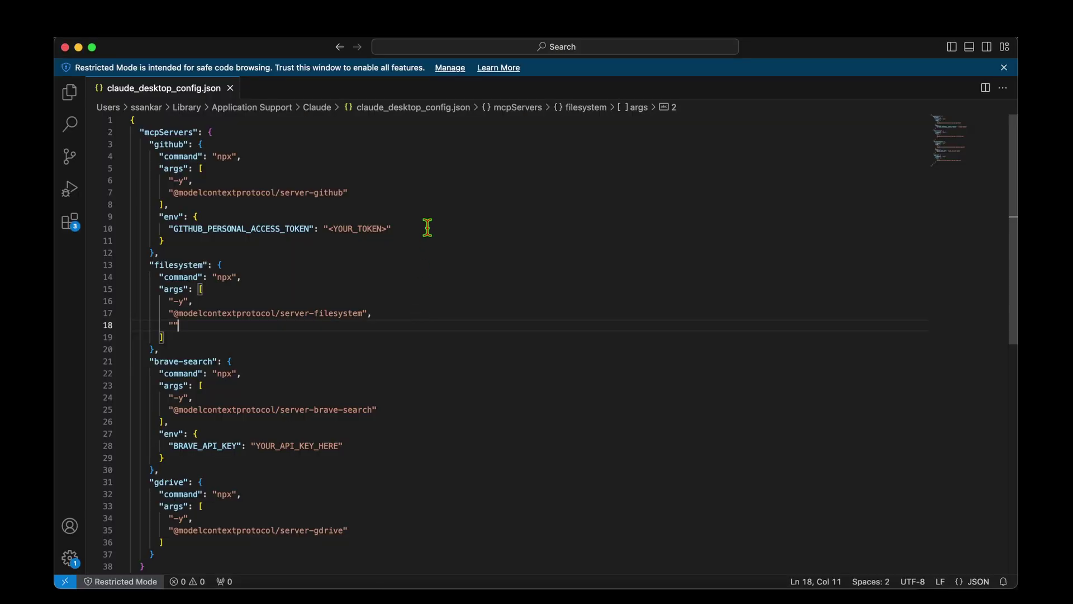
Examine the GITHUB_PERSONAL_ACCESS_TOKEN placeholder, the empty filesystem path and the BRAVE_API_KEY placeholder in the config file.
drag(384, 228, 331, 225)
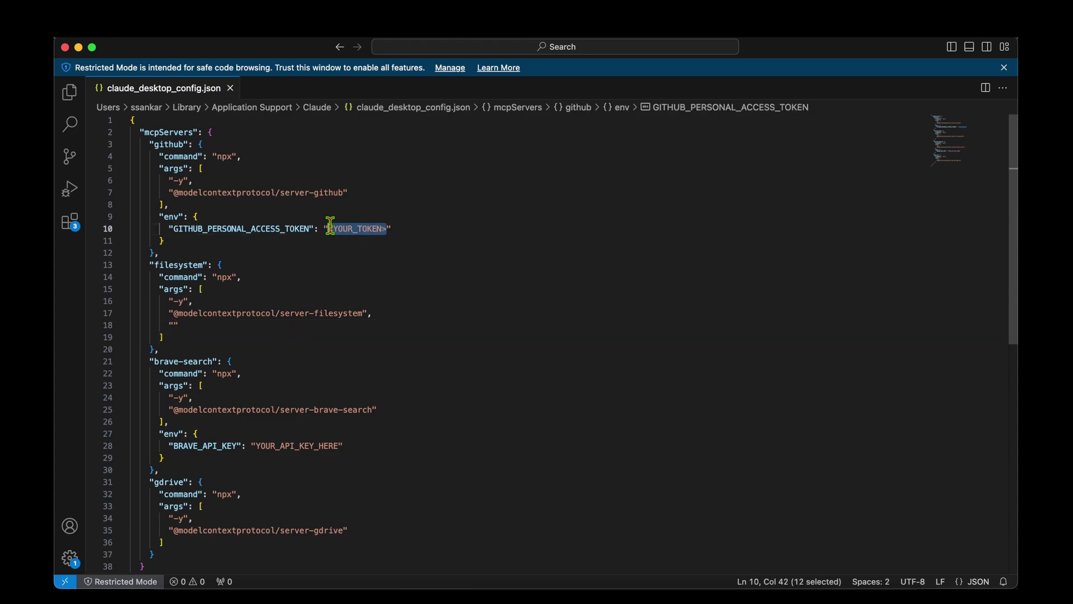
double_click(218, 228)
drag(329, 229, 387, 228)
click(223, 288)
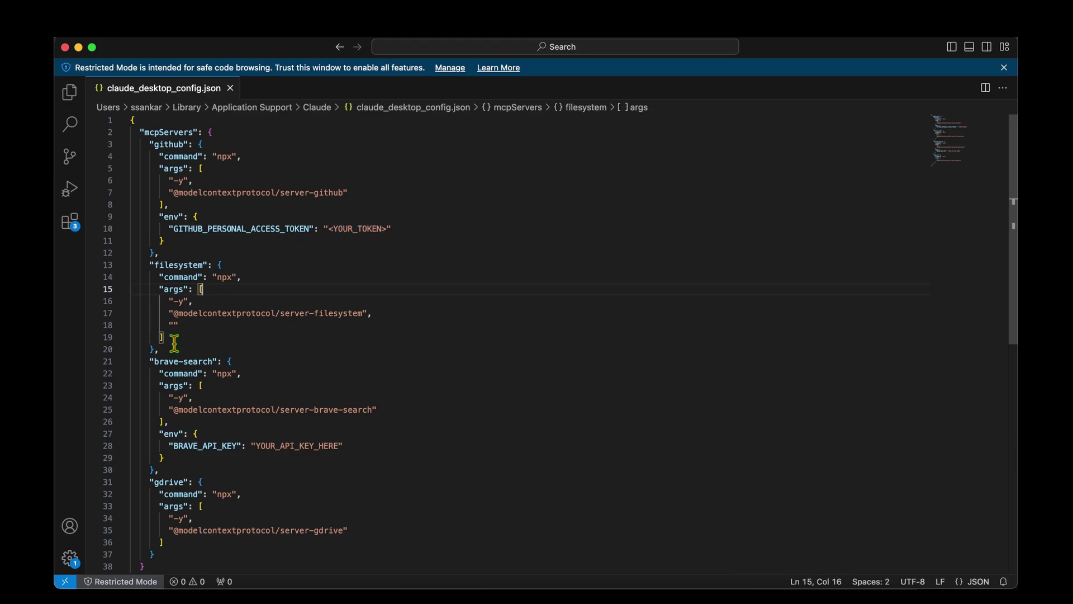
click(174, 325)
double_click(271, 447)
click(424, 421)
Remove the gdrive server entry and the comma before it from the config file.
scroll(425, 421, down, 2)
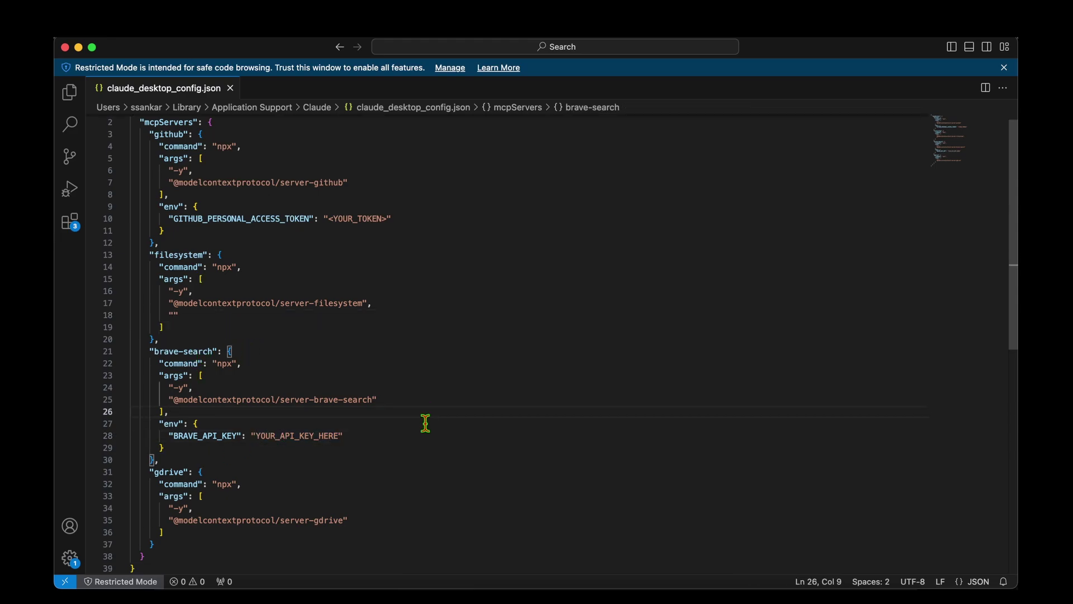
key(super+z)
click(156, 449)
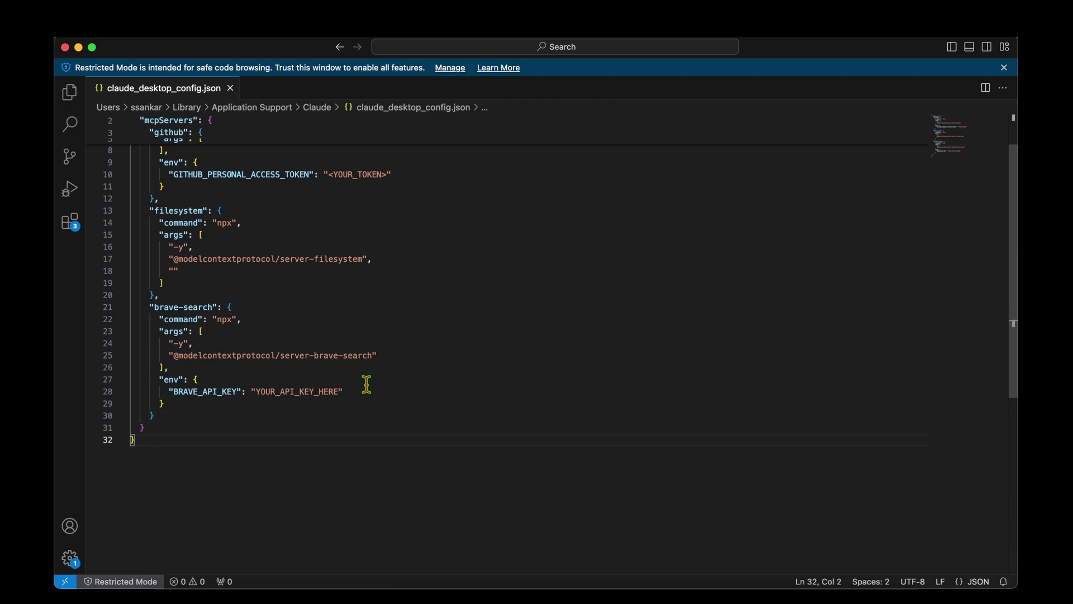
Check the github token and Brave API key placeholders that need real credentials.
scroll(297, 263, up, 3)
double_click(360, 222)
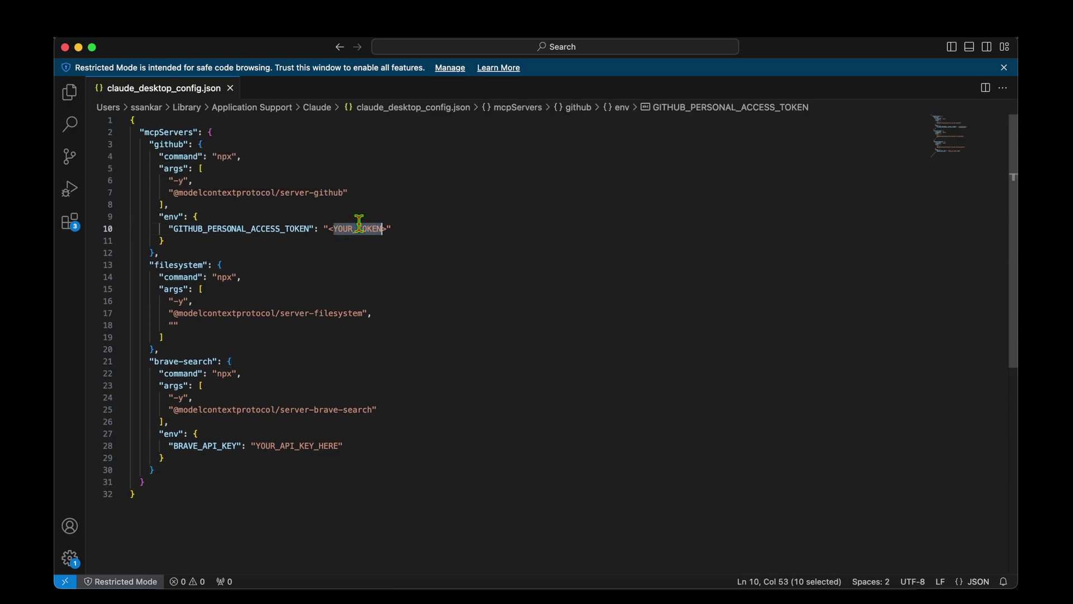
double_click(317, 445)
click(472, 430)
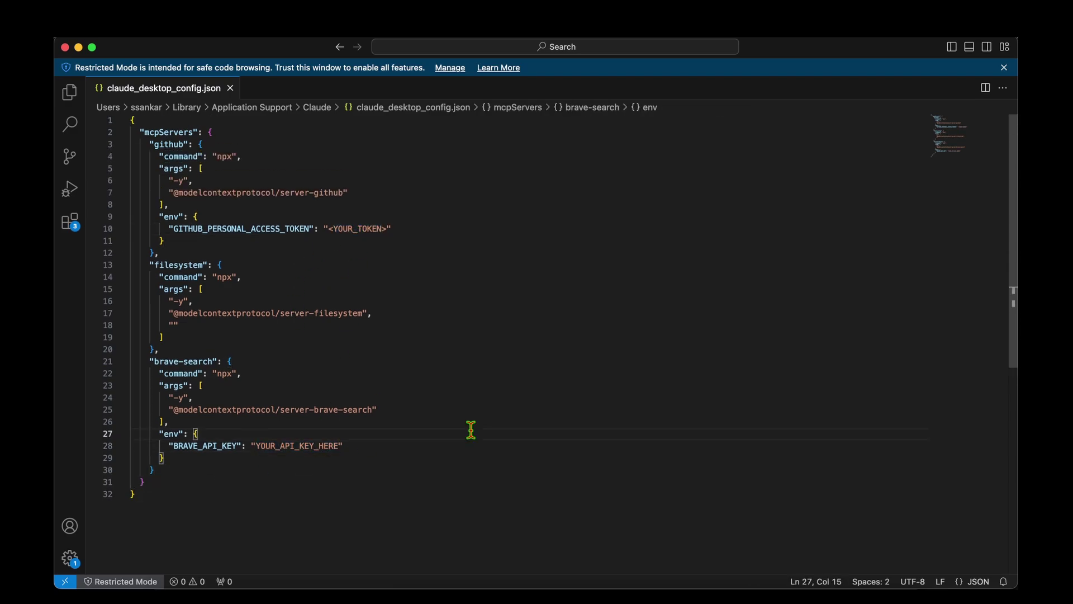
Switch to the browser and open the classic personal access tokens page in GitHub's developer settings.
key(super+Tab)
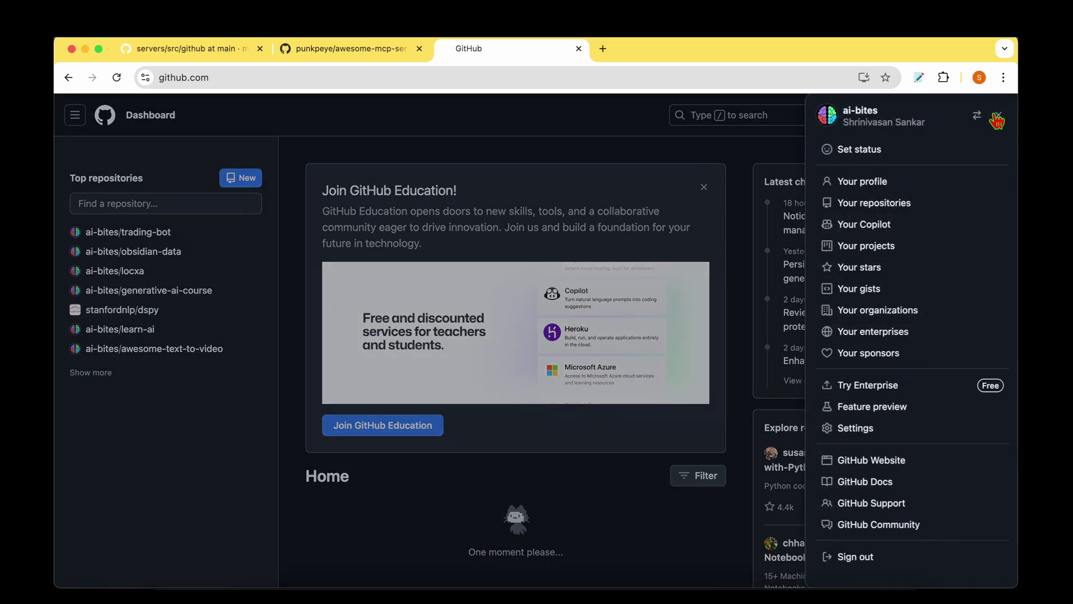
click(997, 116)
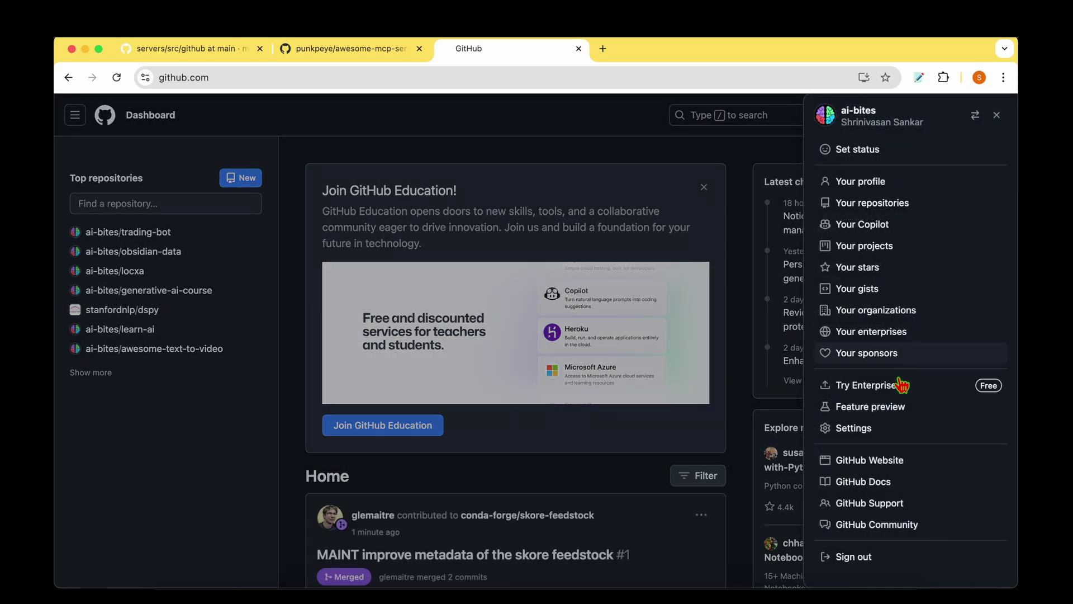
click(889, 429)
scroll(257, 385, down, 10)
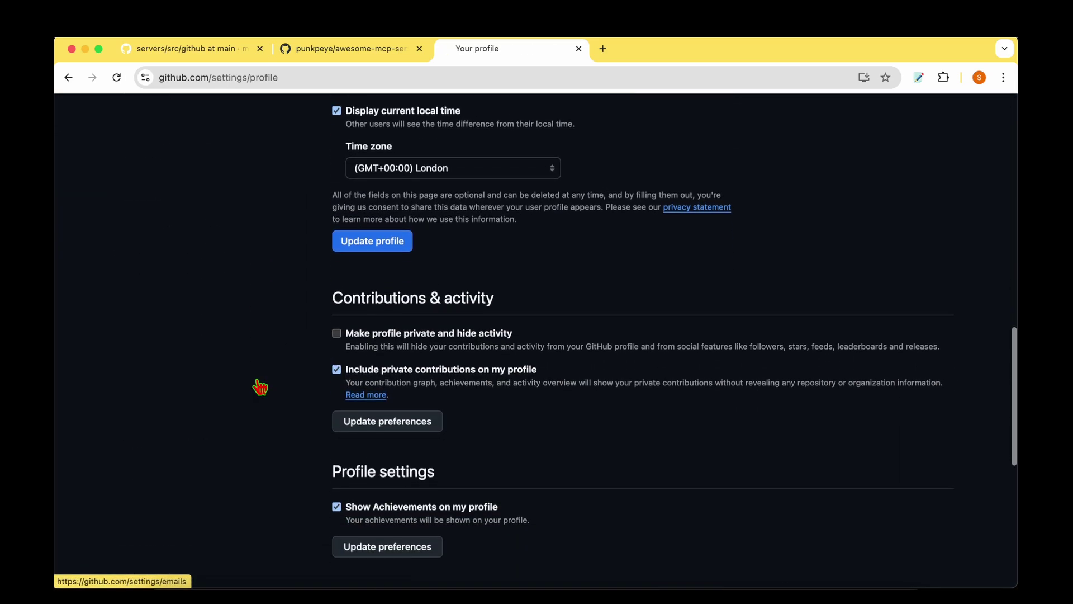
scroll(258, 386, up, 3)
click(205, 192)
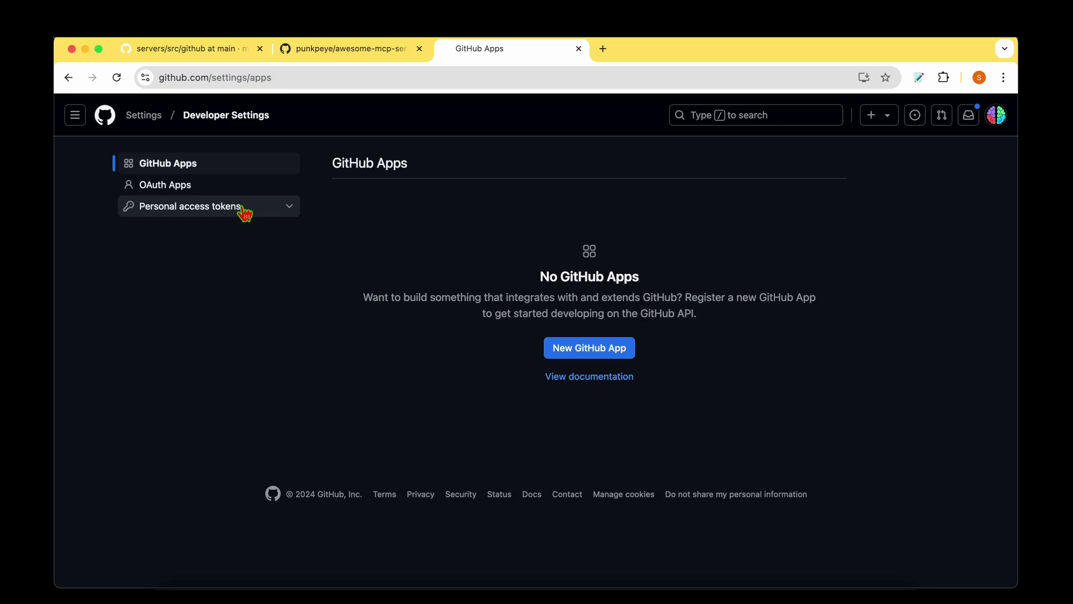
click(244, 211)
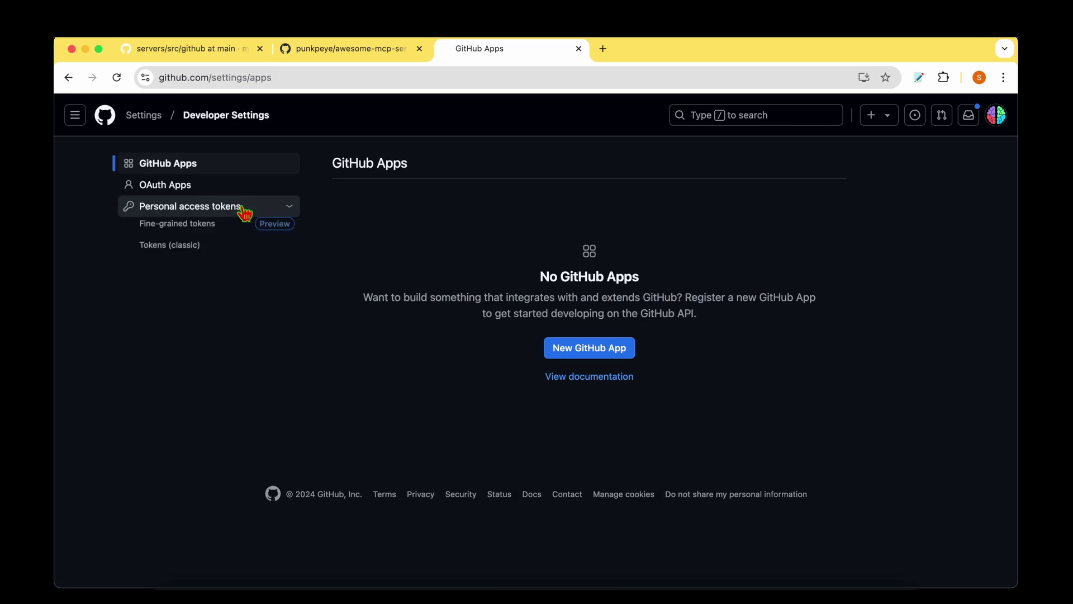
click(193, 255)
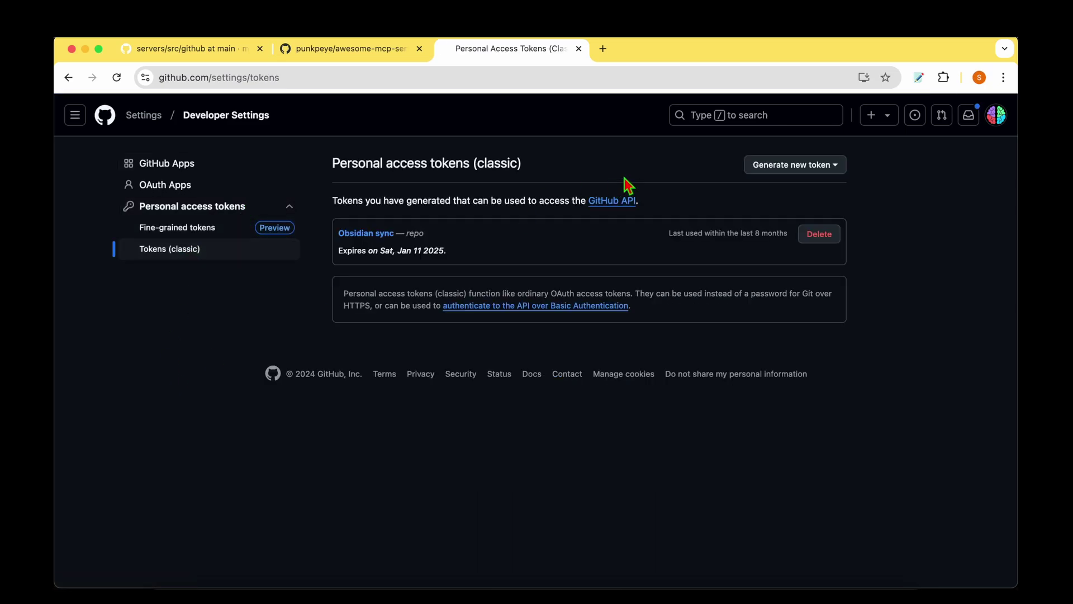
Start a new classic personal access token with the note ai-bites and a 7-day expiration.
click(846, 165)
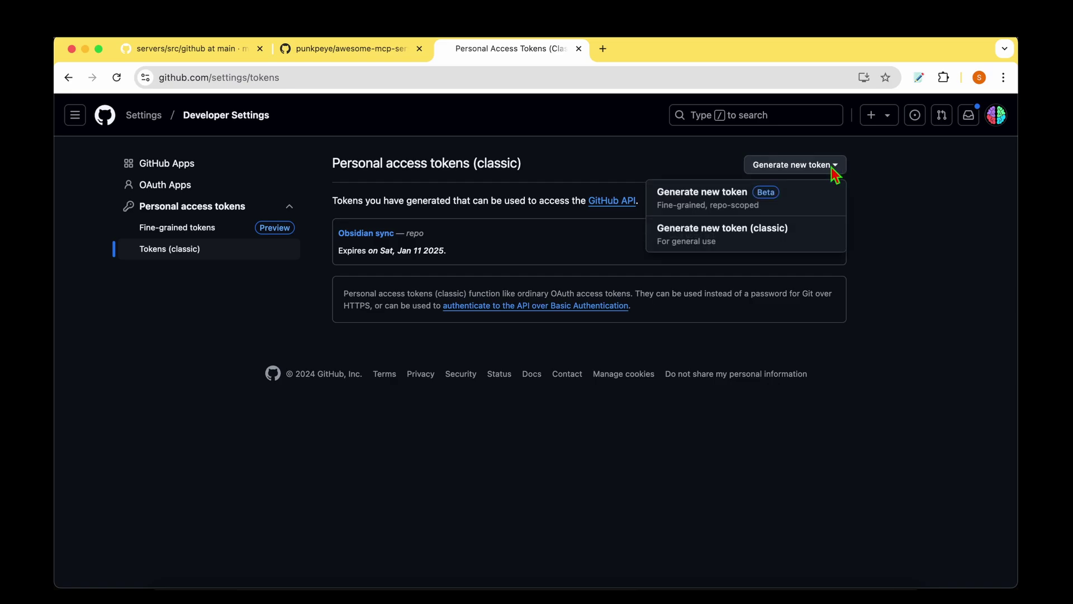
click(746, 240)
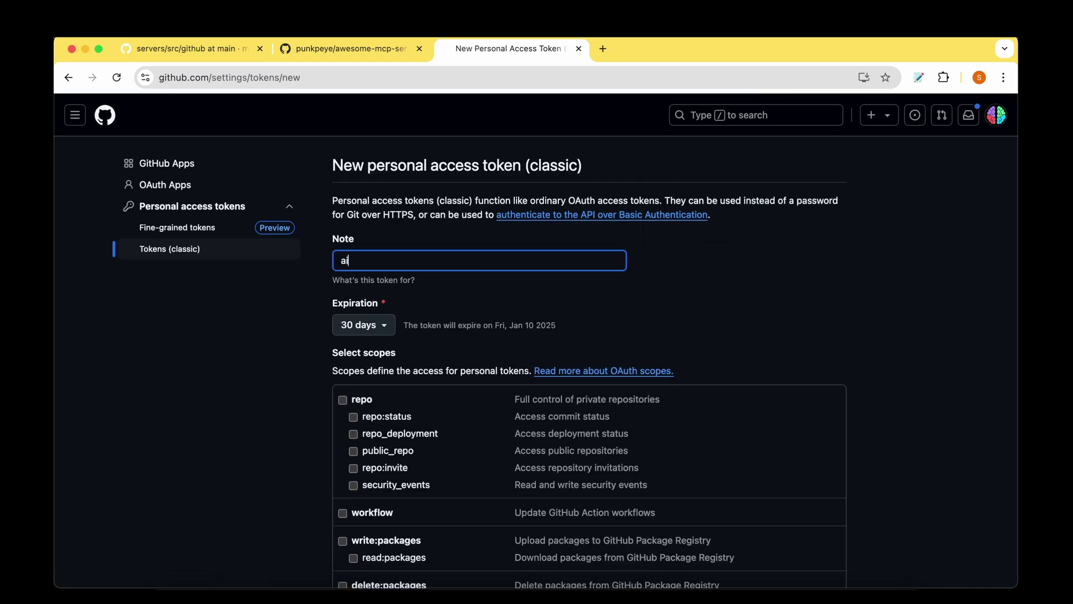
click(370, 325)
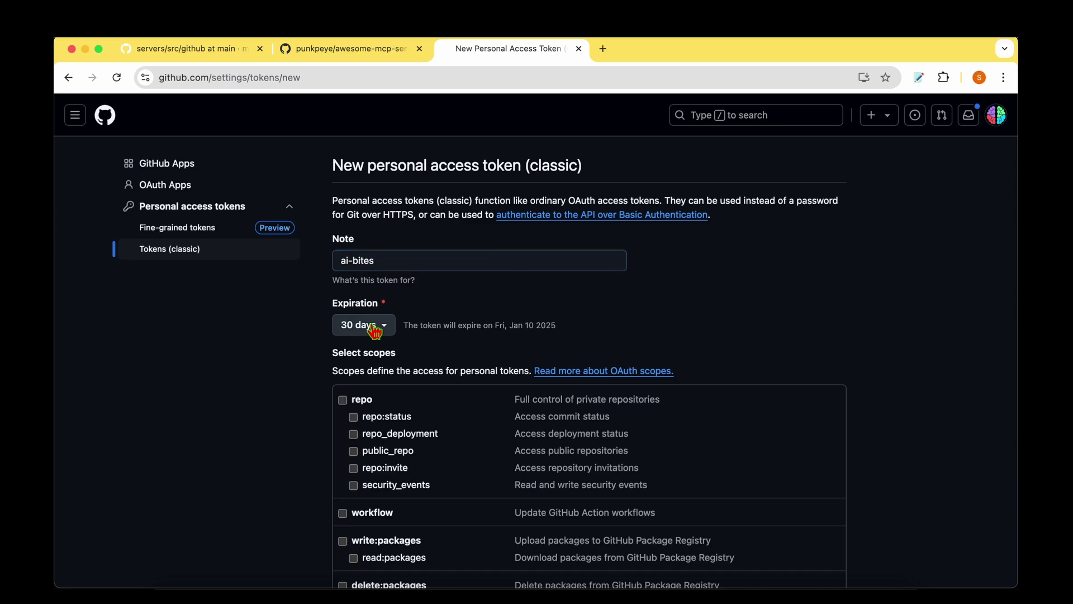
click(351, 353)
Grant the token the repo, admin:org and project scopes, and generate it.
scroll(649, 324, down, 3)
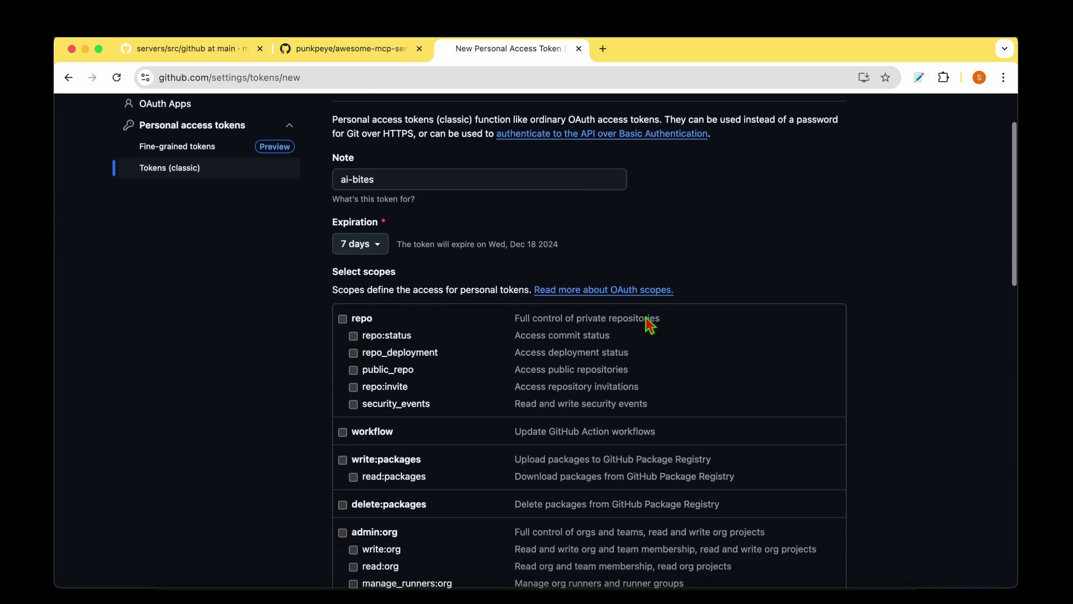
click(342, 320)
scroll(294, 371, down, 5)
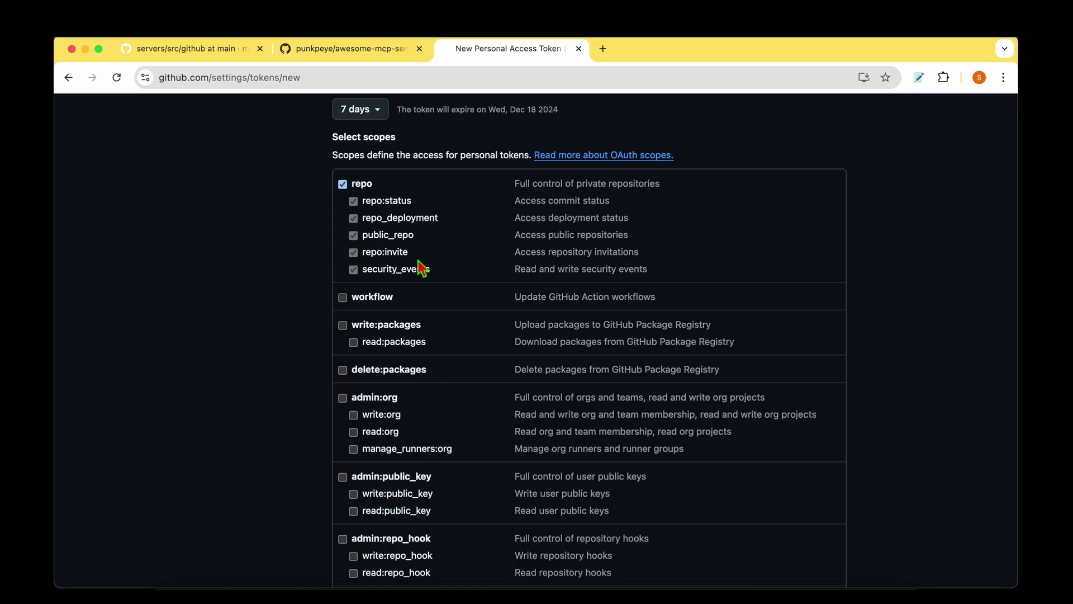
scroll(475, 265, down, 5)
scroll(307, 310, up, 2)
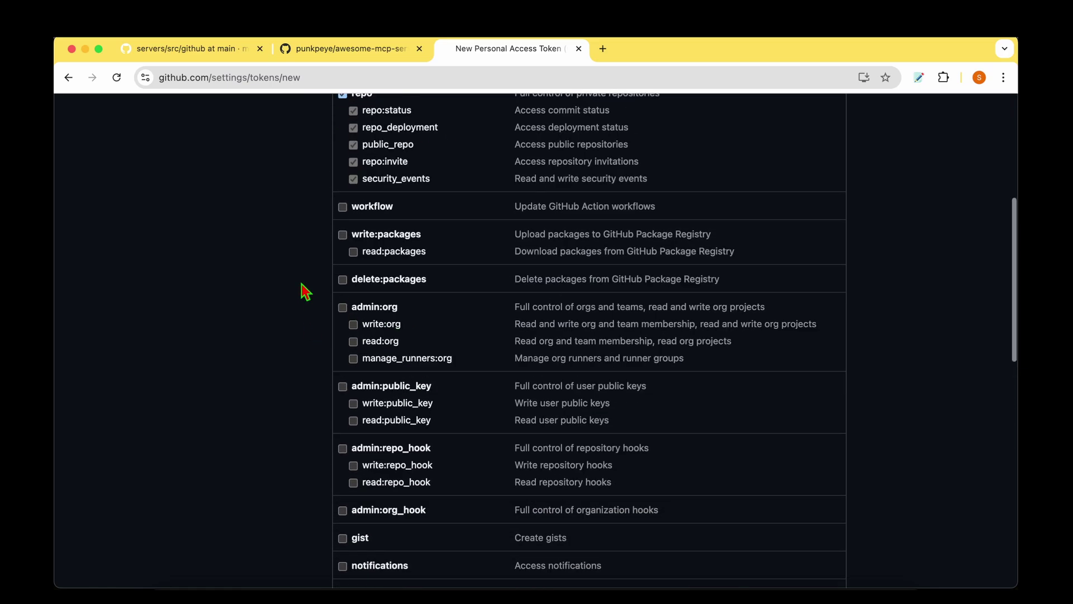
click(342, 311)
scroll(307, 364, down, 9)
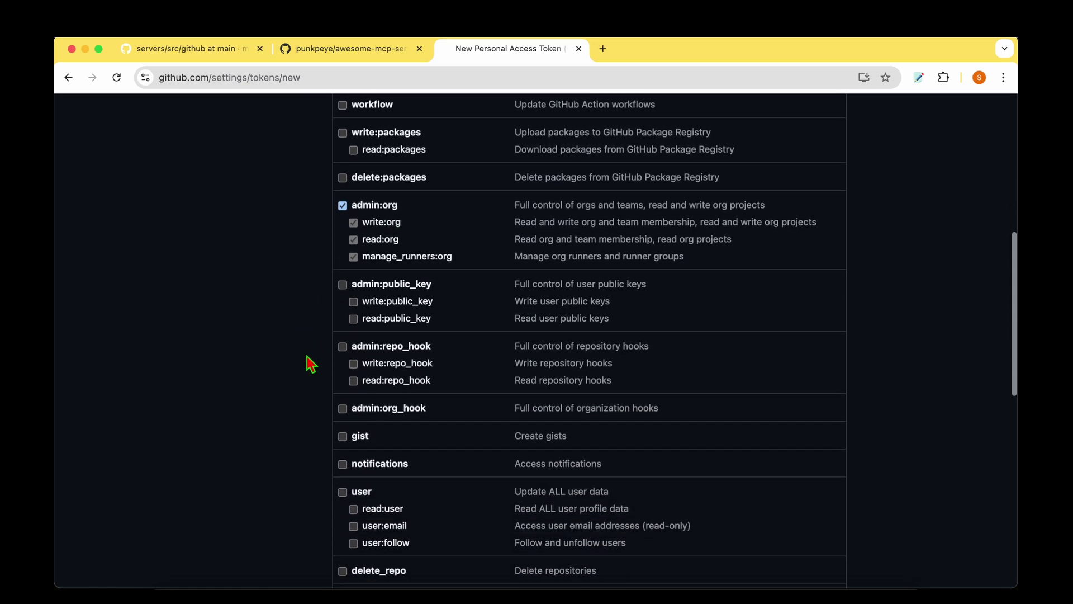
scroll(307, 364, down, 14)
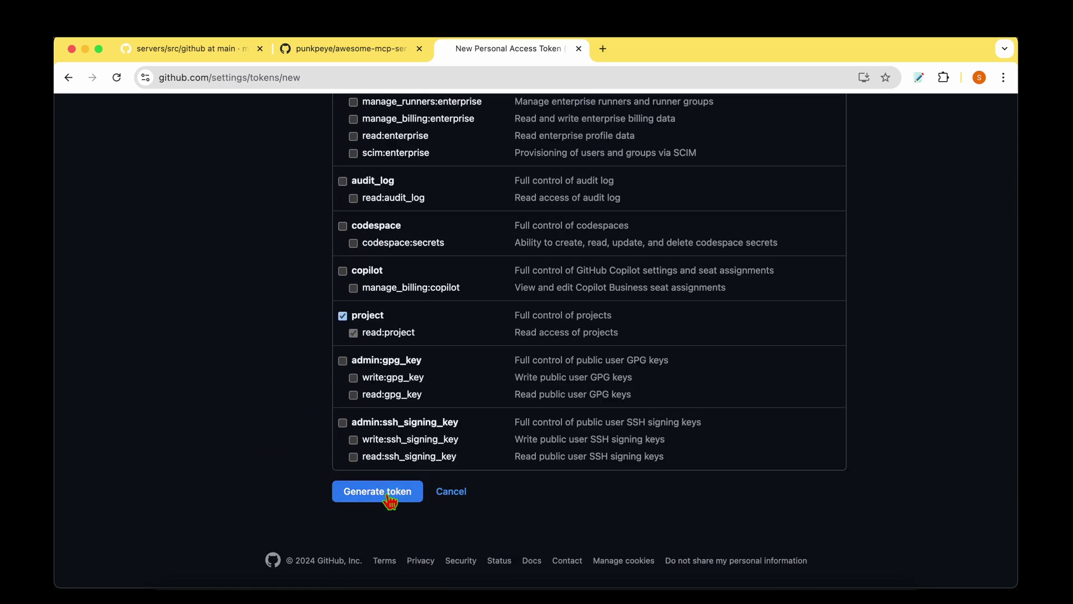
scroll(390, 500, down, 1)
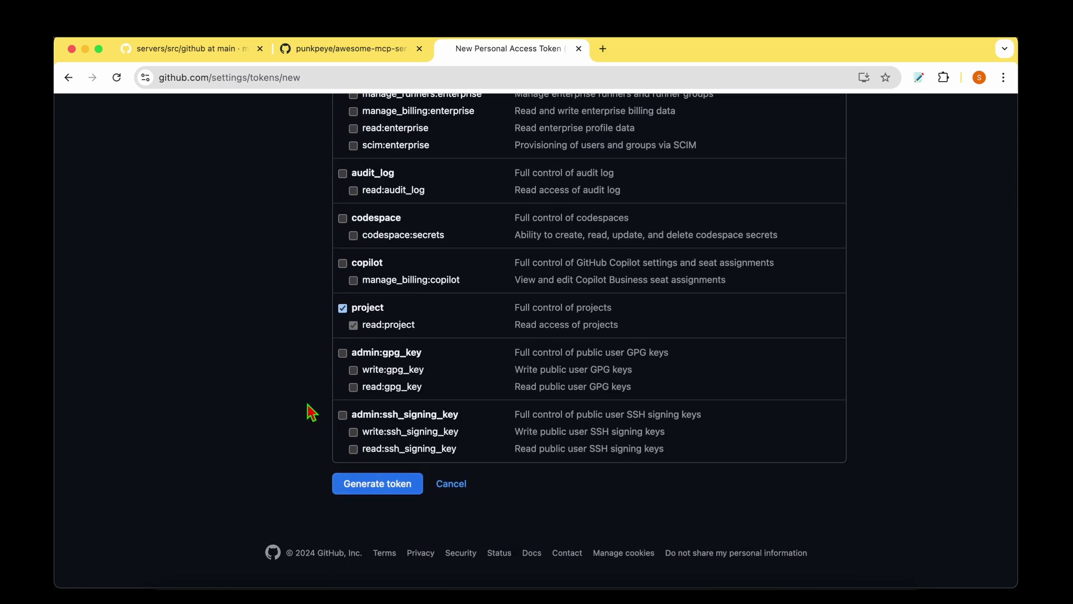
click(379, 484)
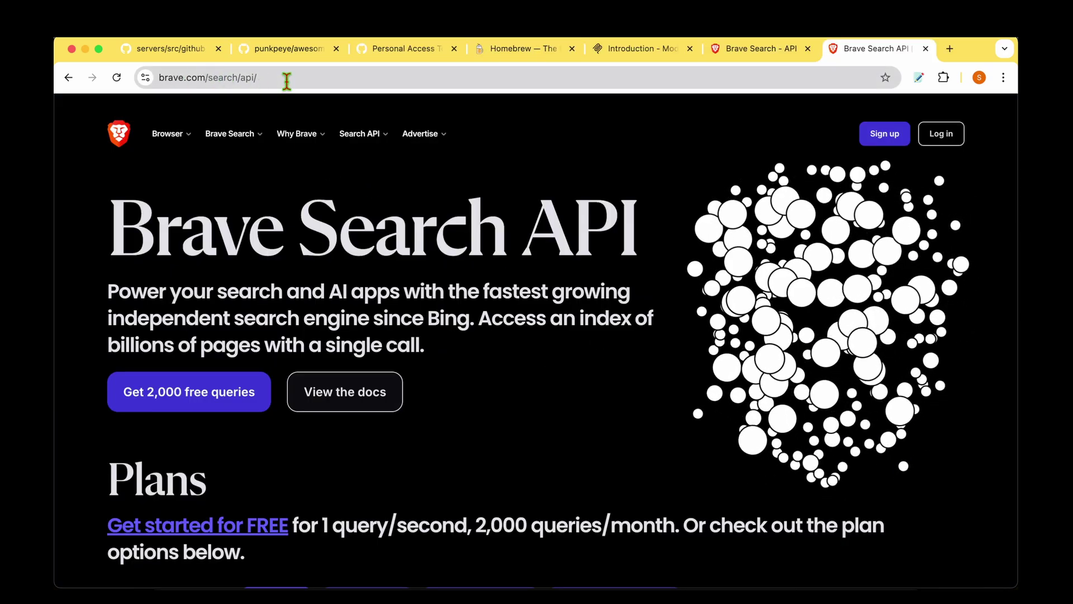
Open the available subscriptions in the Brave Search API dashboard and subscribe to the Free Data for Search plan.
click(766, 48)
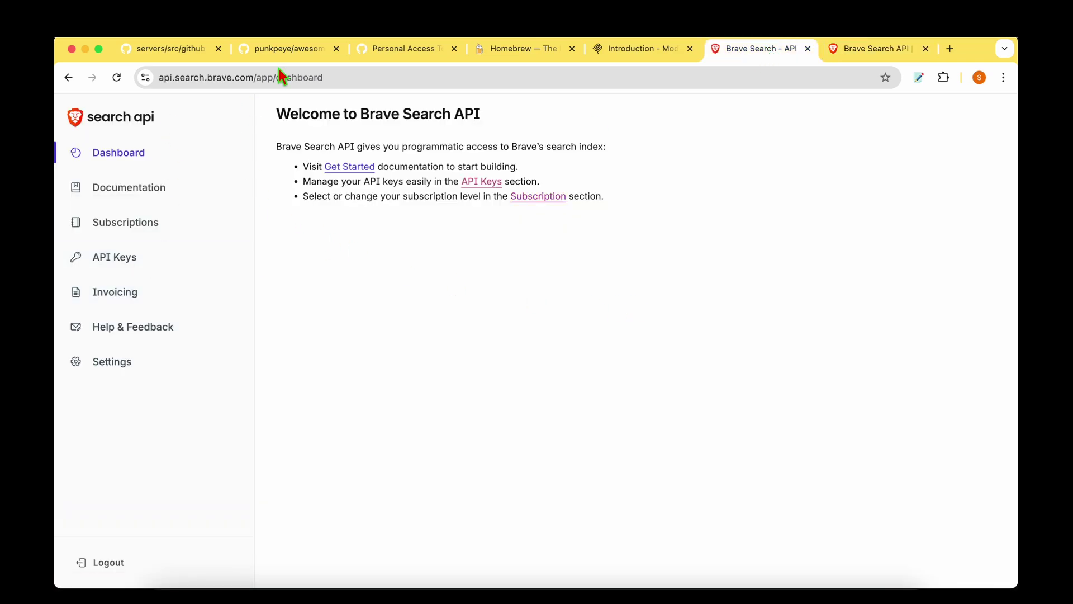
click(146, 221)
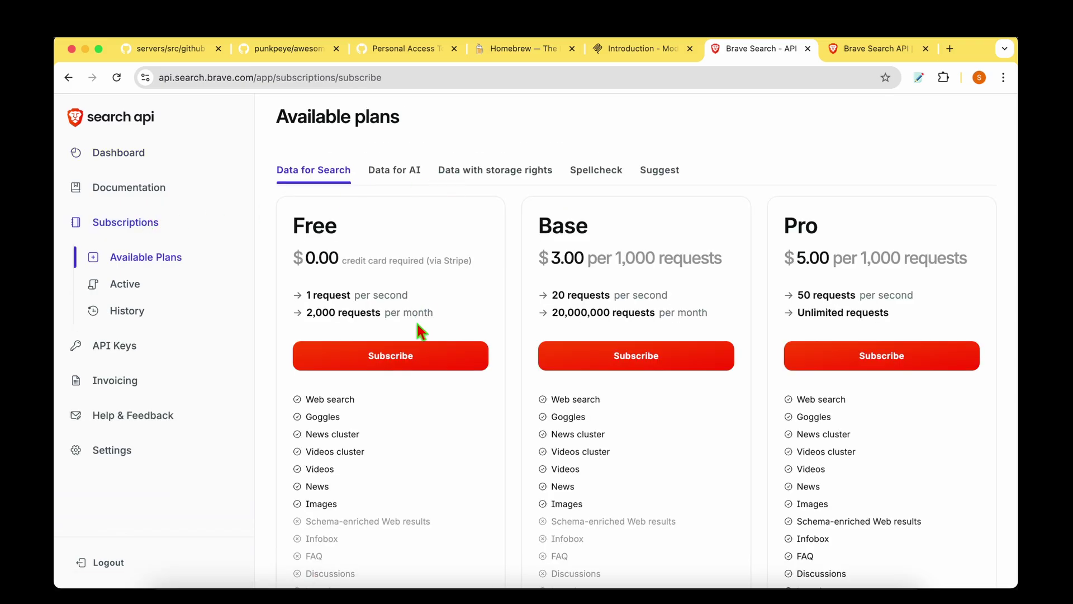
click(400, 356)
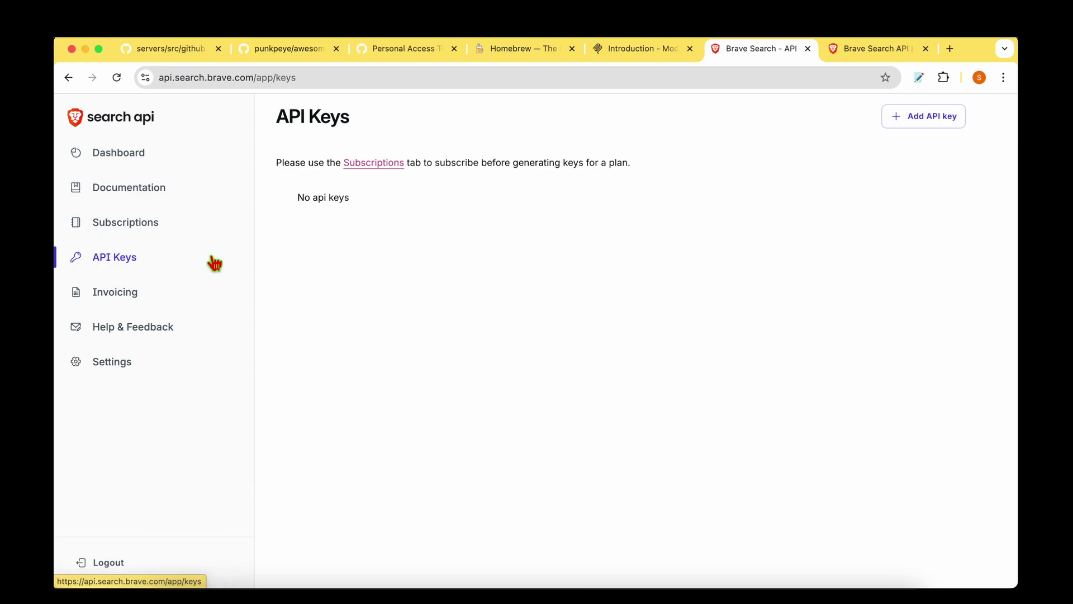
Add a new Brave Search API key named ai-bites under the Free subscription.
click(937, 116)
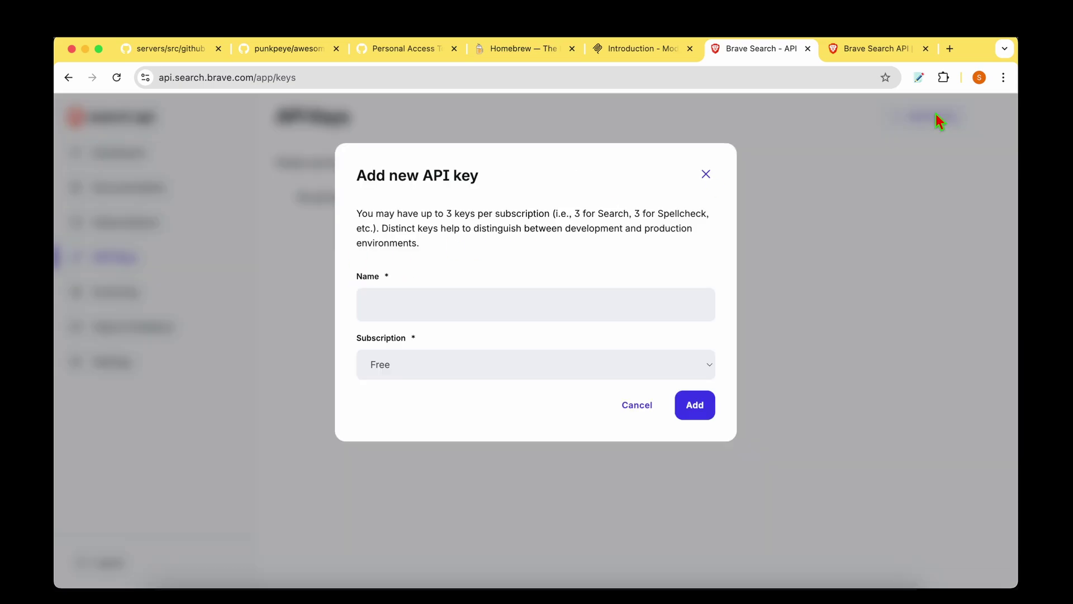
click(468, 296)
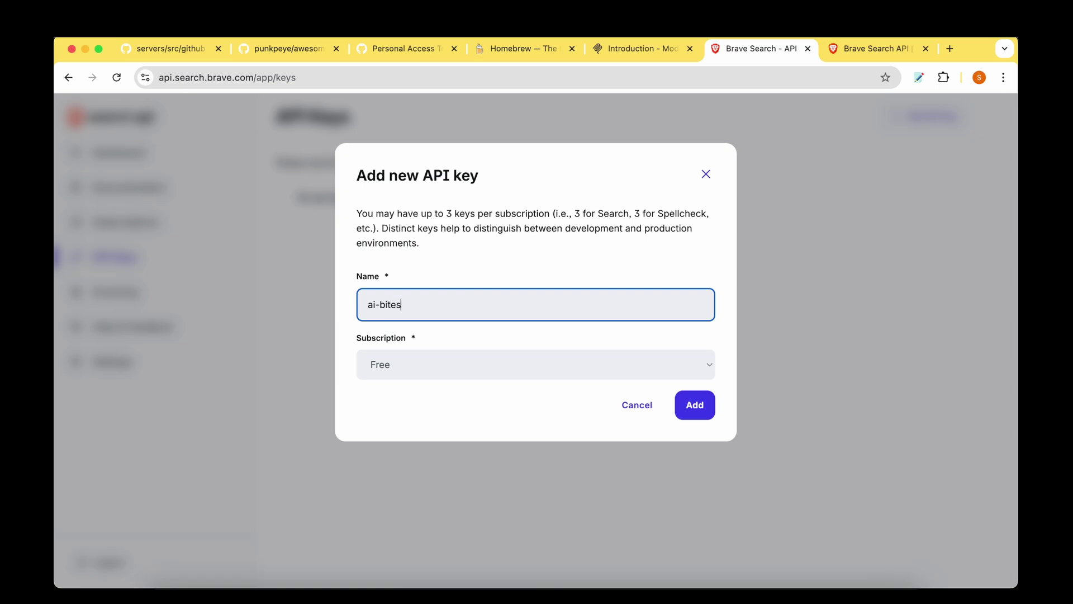
text(ai-bites)
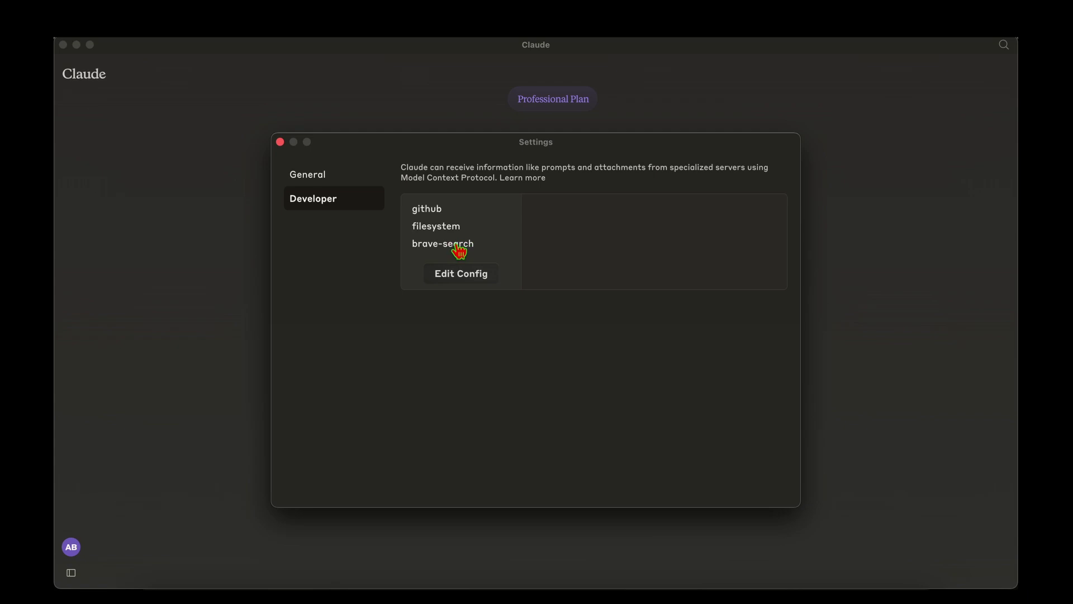
Switch to Claude's developer settings, inspect the brave-search and github server entries, and reveal the claude_desktop_config.json file.
click(459, 249)
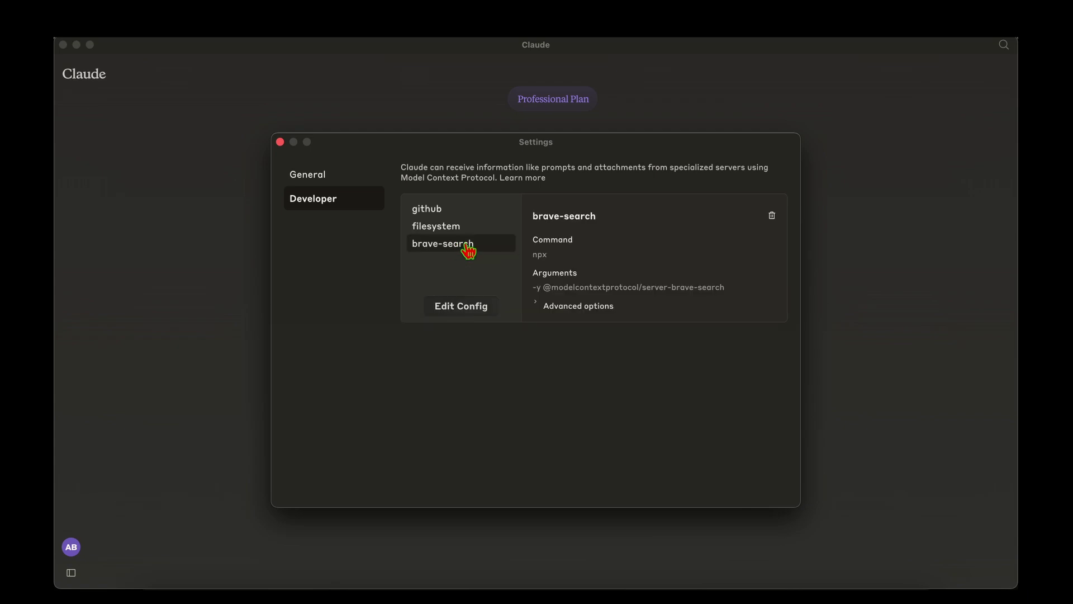
click(439, 210)
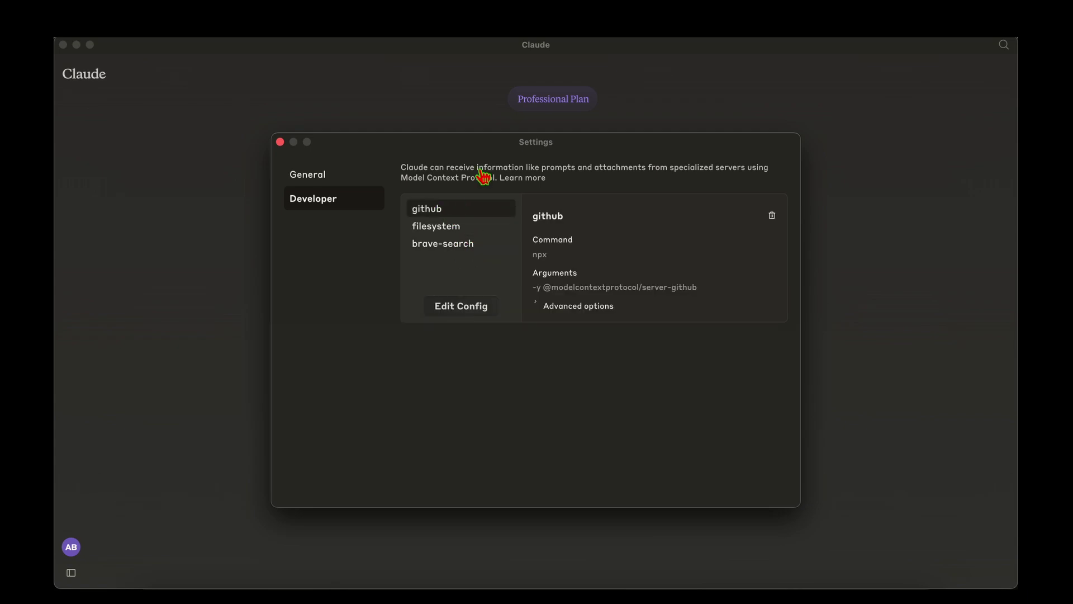
click(471, 310)
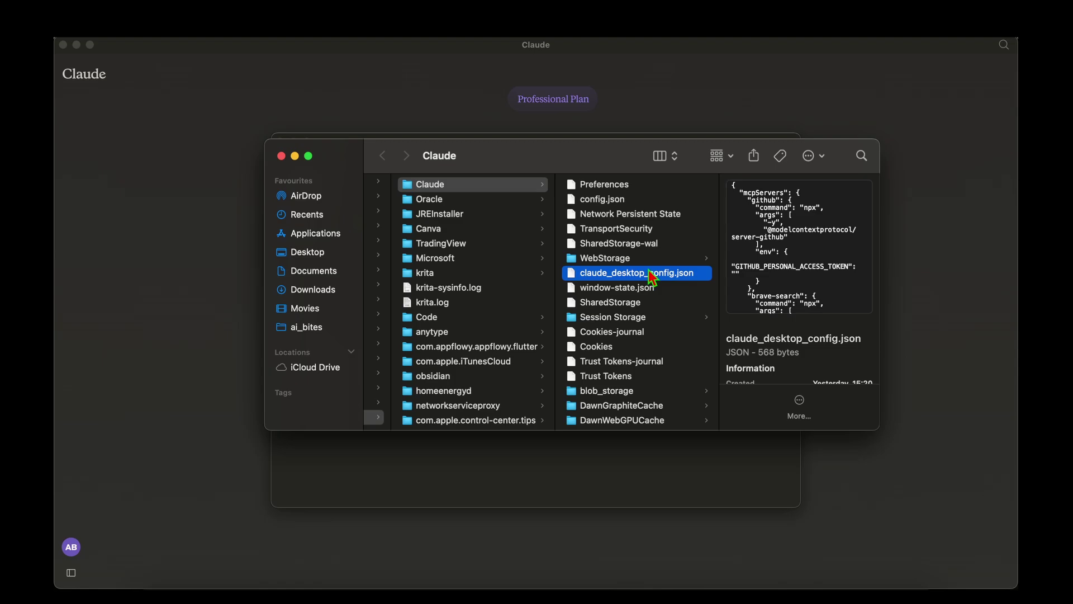
click(234, 323)
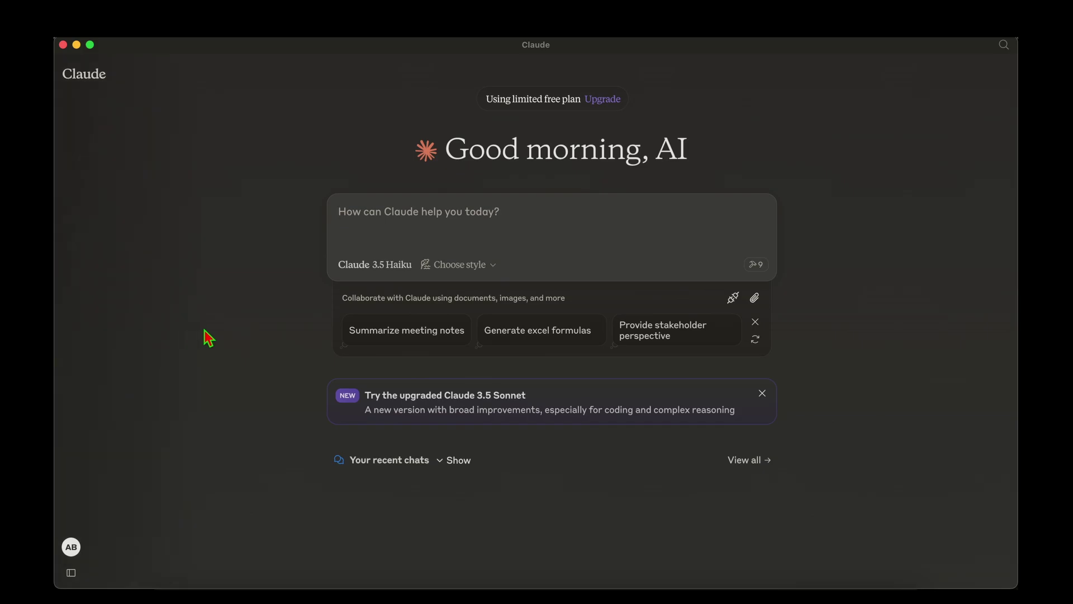
Prompt Claude to "create a folder on my desktop named test", and open the option for attaching from MCP.
text(cre)
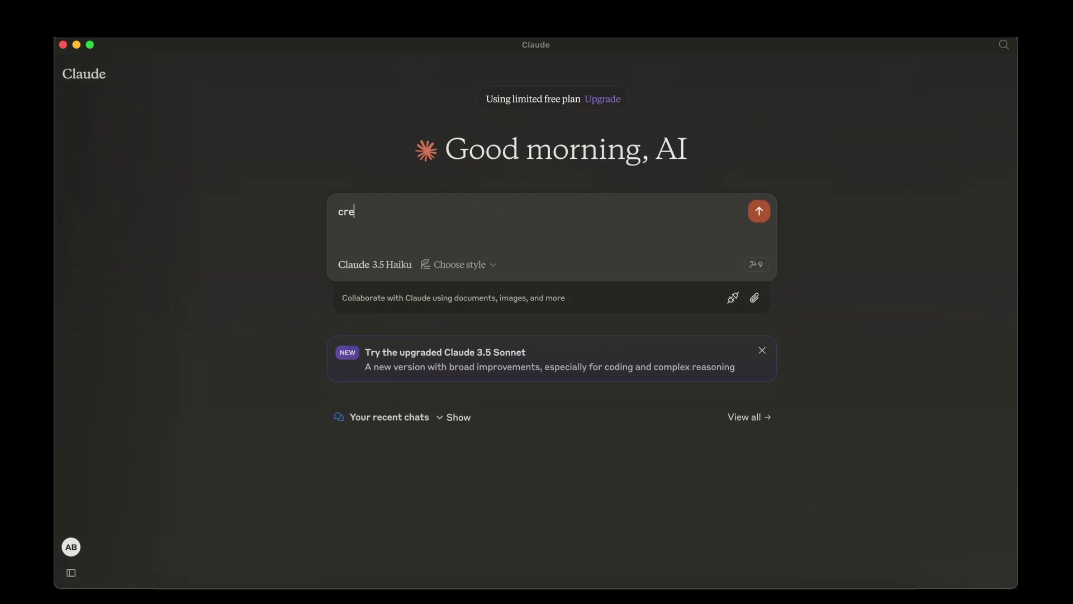
text(ate a folder on my deskt)
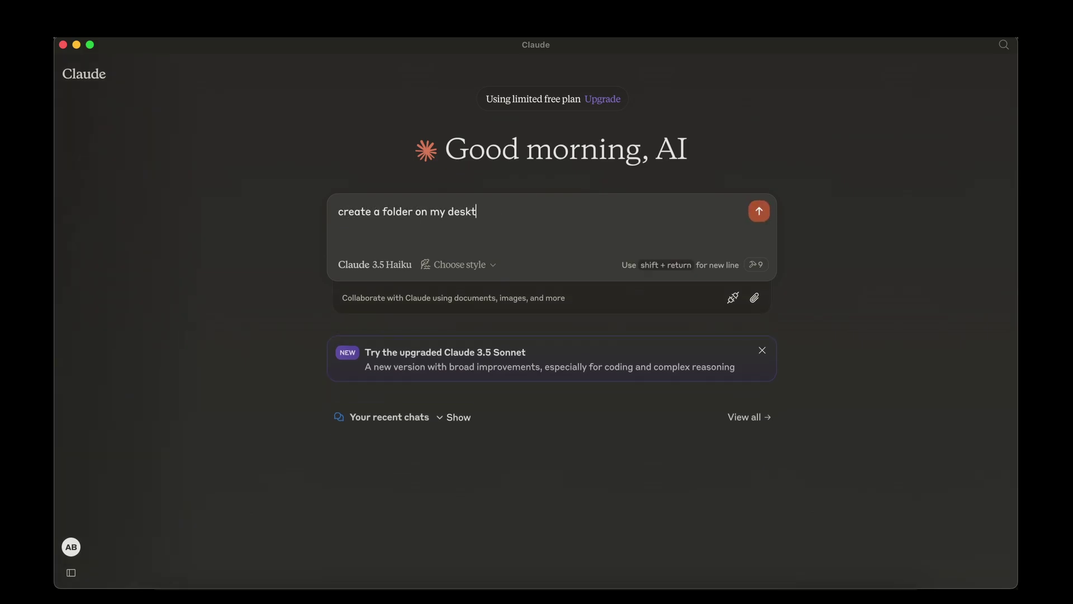
text(op named test)
key(Return)
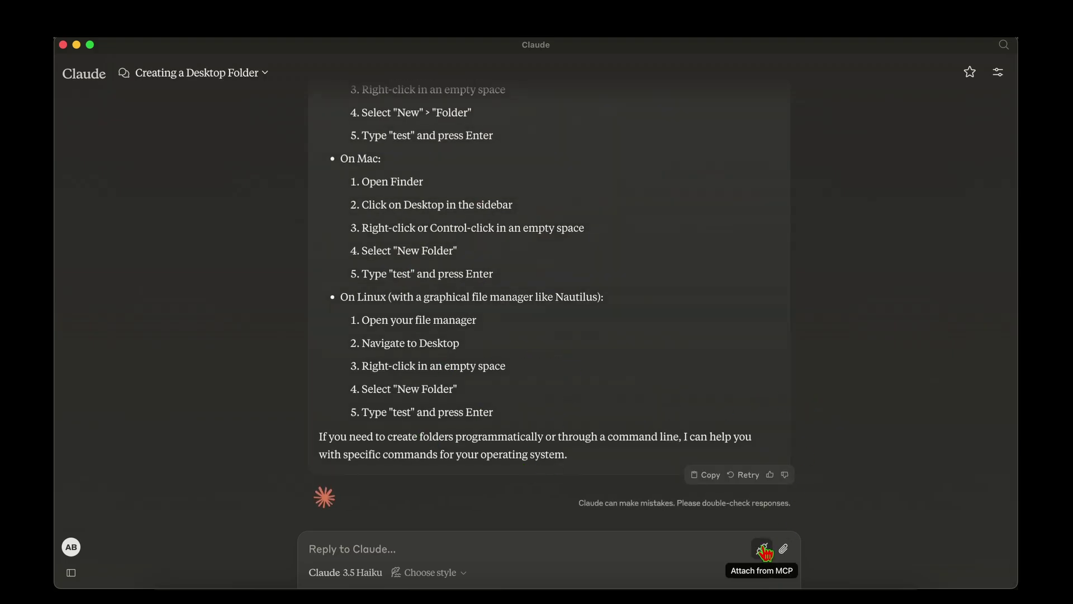
click(763, 550)
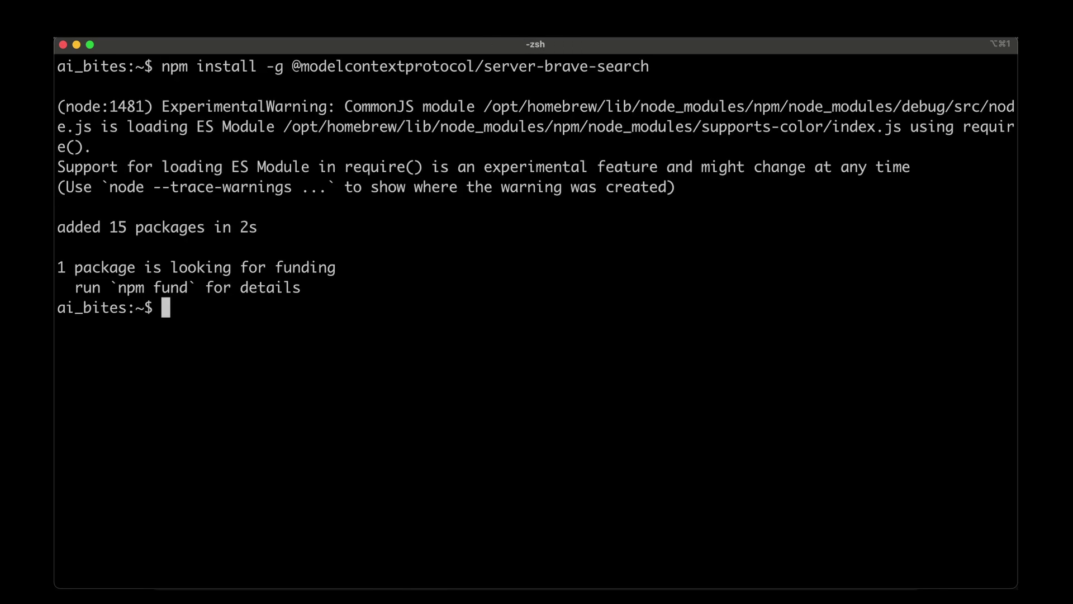
key(super+Tab)
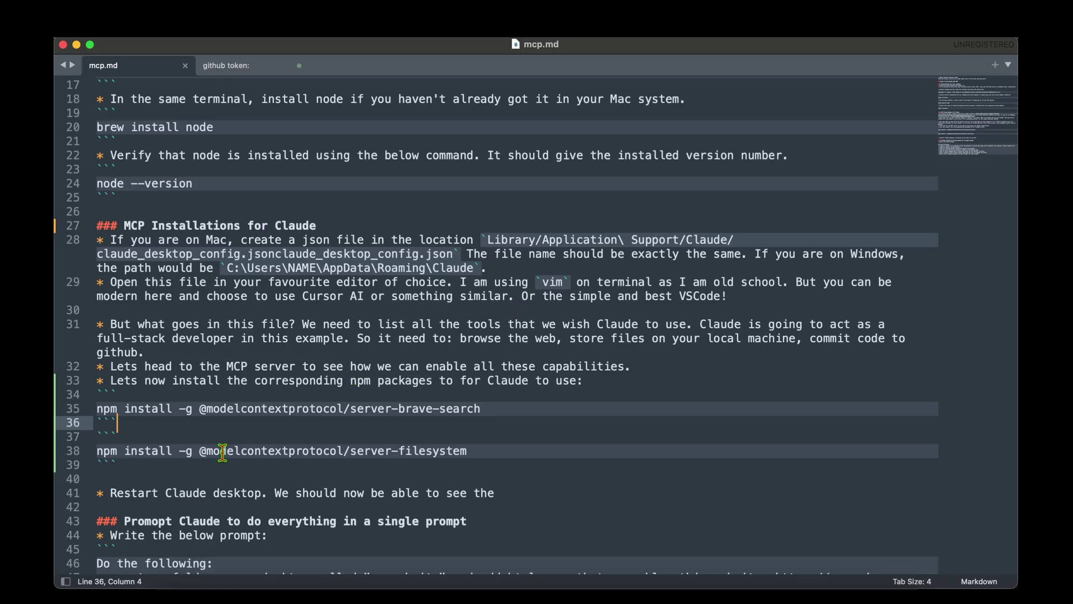
triple_click(199, 450)
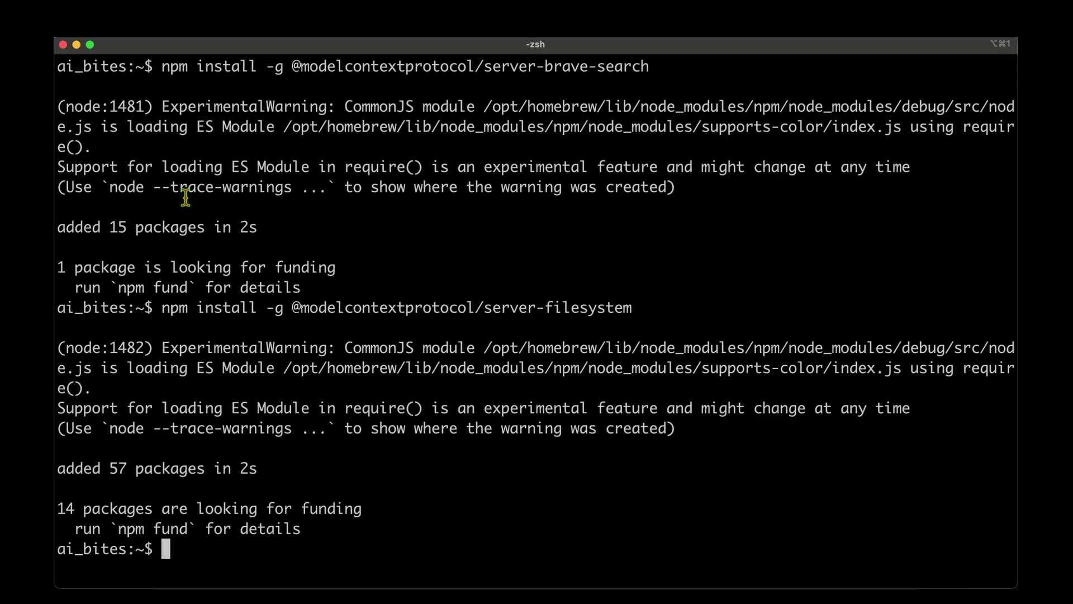
drag(110, 227, 205, 227)
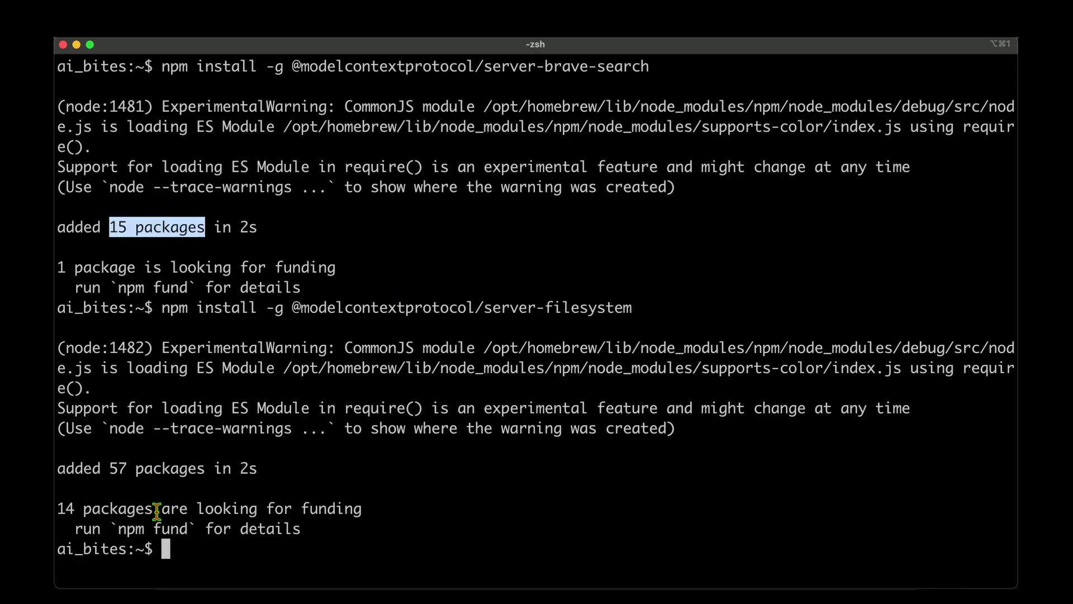
drag(110, 470, 205, 470)
click(291, 469)
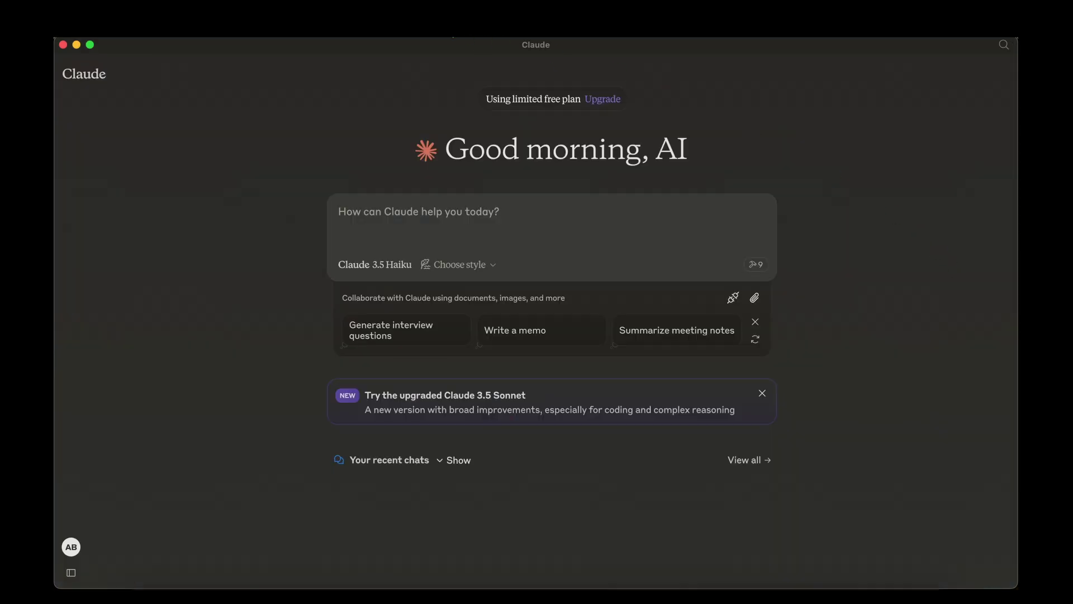
Quit the Claude desktop app and launch it again to load the MCP servers.
click(114, 37)
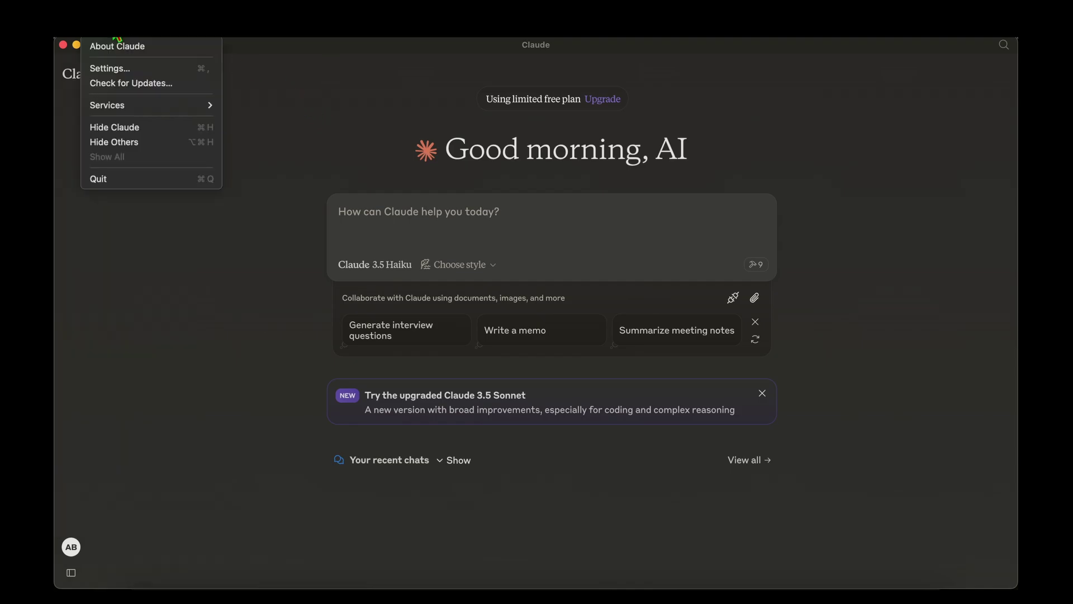
click(159, 179)
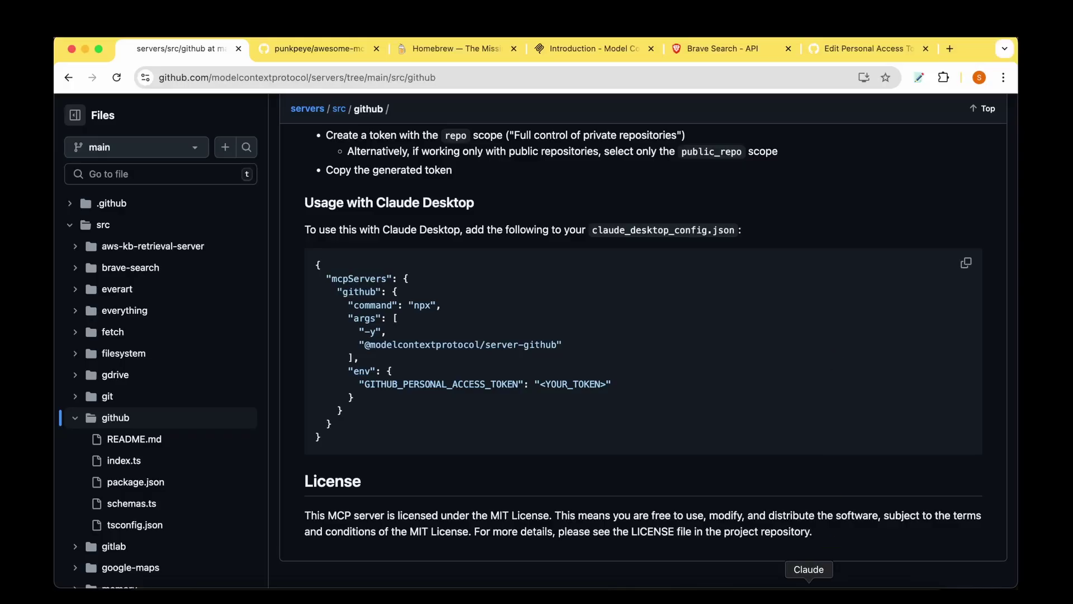
click(809, 593)
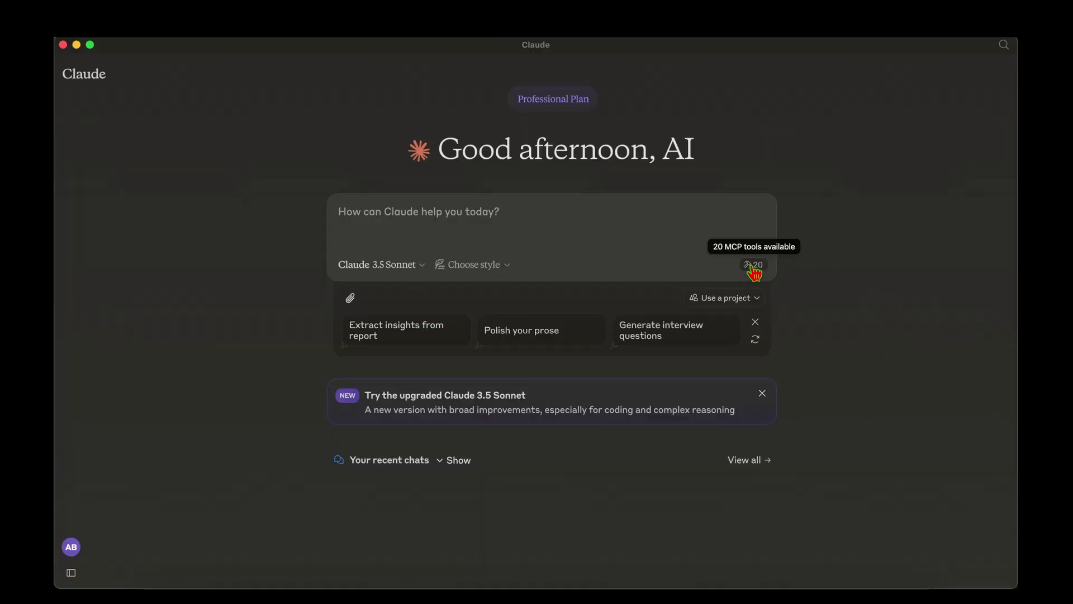
Open the list of available MCP tools and review the brave_local_search, brave_web_search, create_branch and create_directory entries.
click(754, 266)
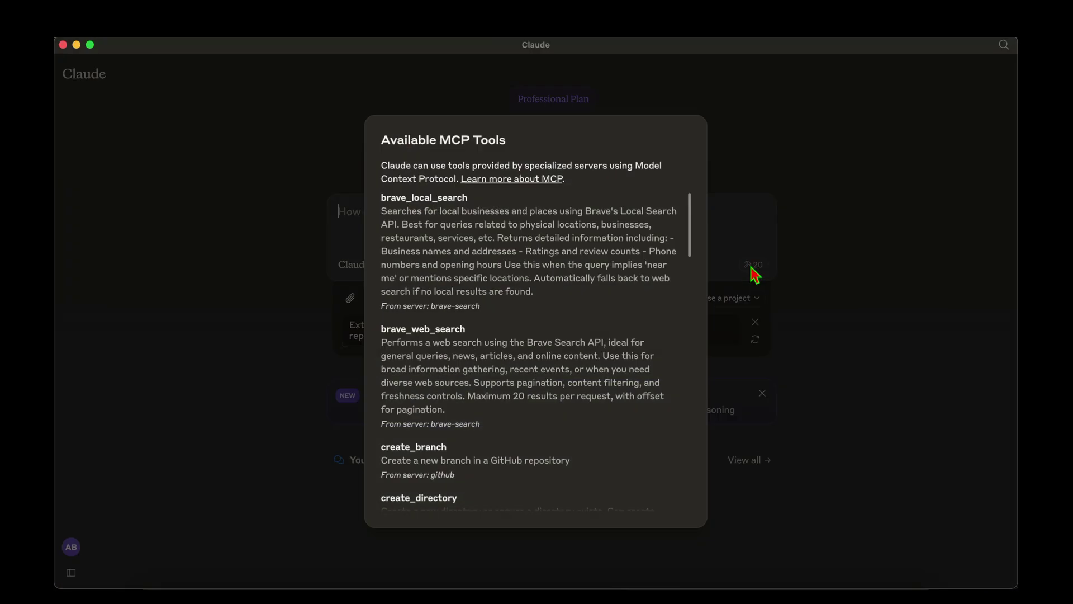
double_click(397, 198)
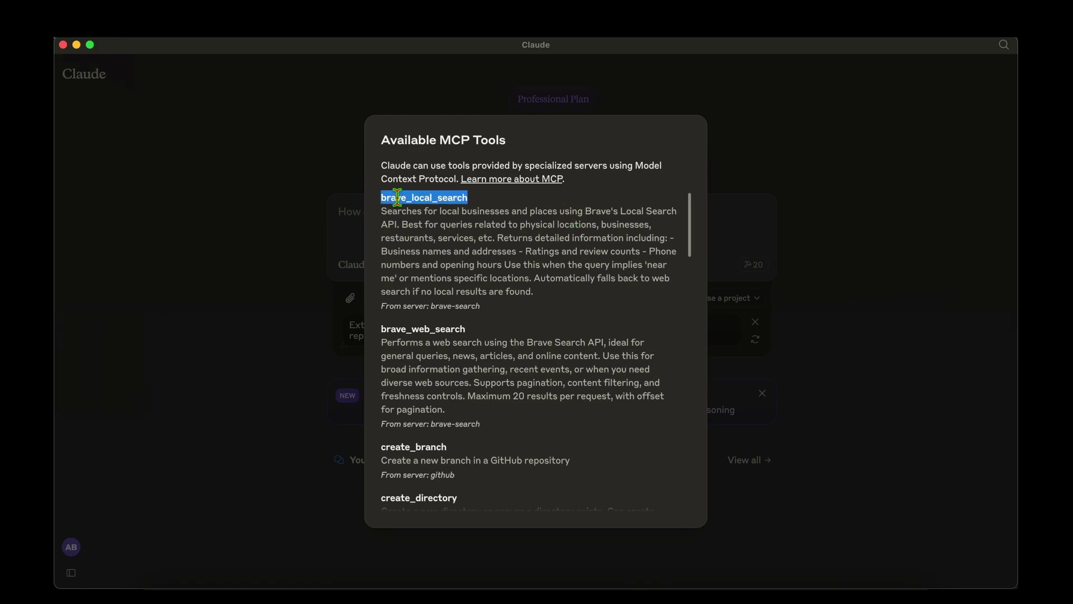
double_click(438, 328)
scroll(530, 269, down, 3)
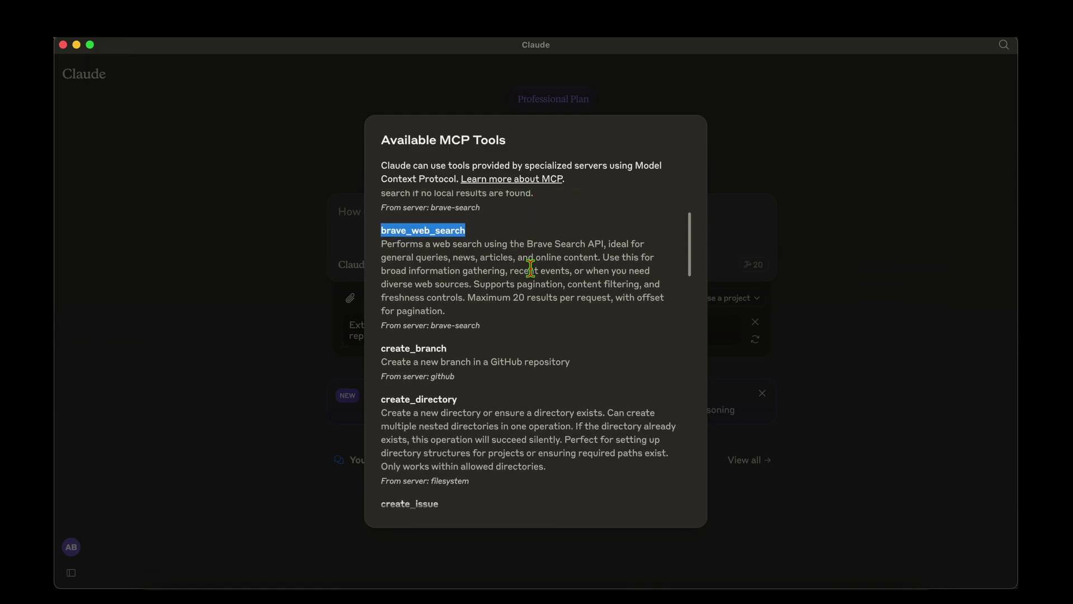
double_click(425, 296)
double_click(425, 350)
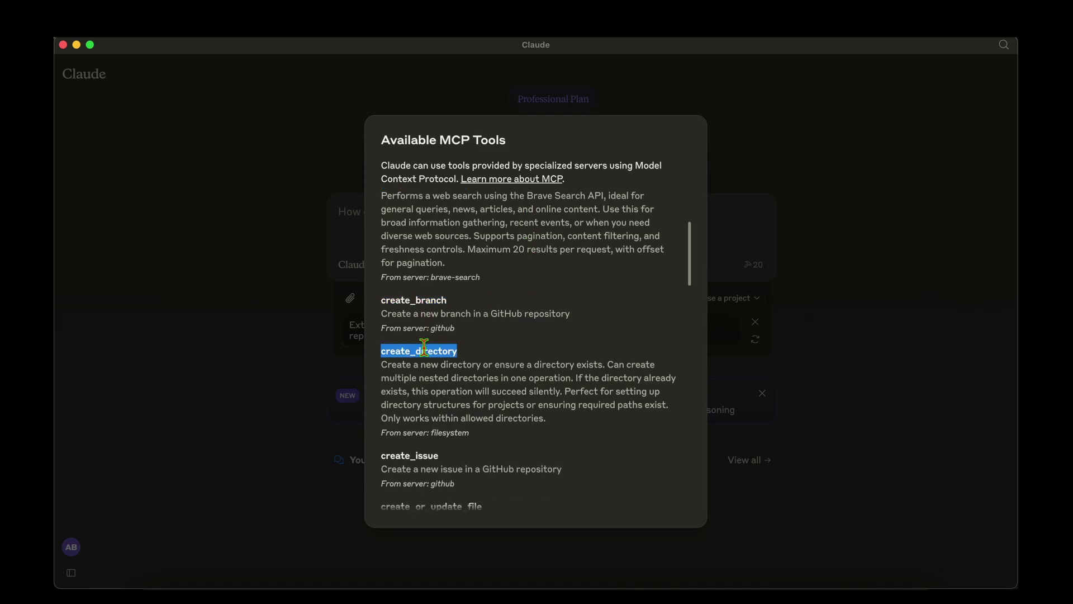
click(478, 392)
Review the remaining github and filesystem tools in the list, including get_file_info and write_file, and close the list.
scroll(478, 392, down, 2)
scroll(478, 393, down, 6)
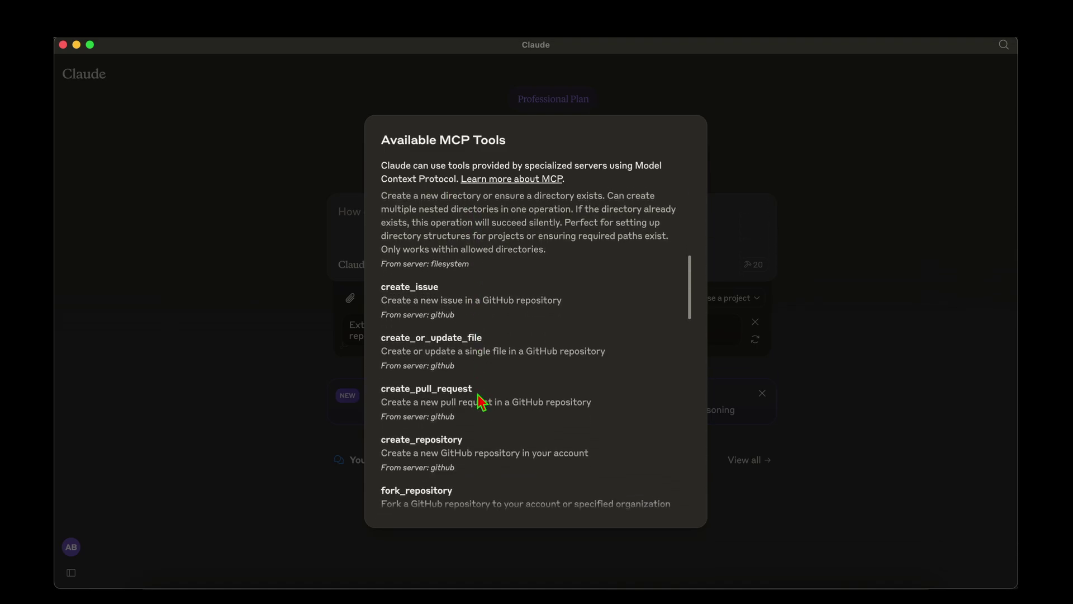
scroll(478, 392, down, 8)
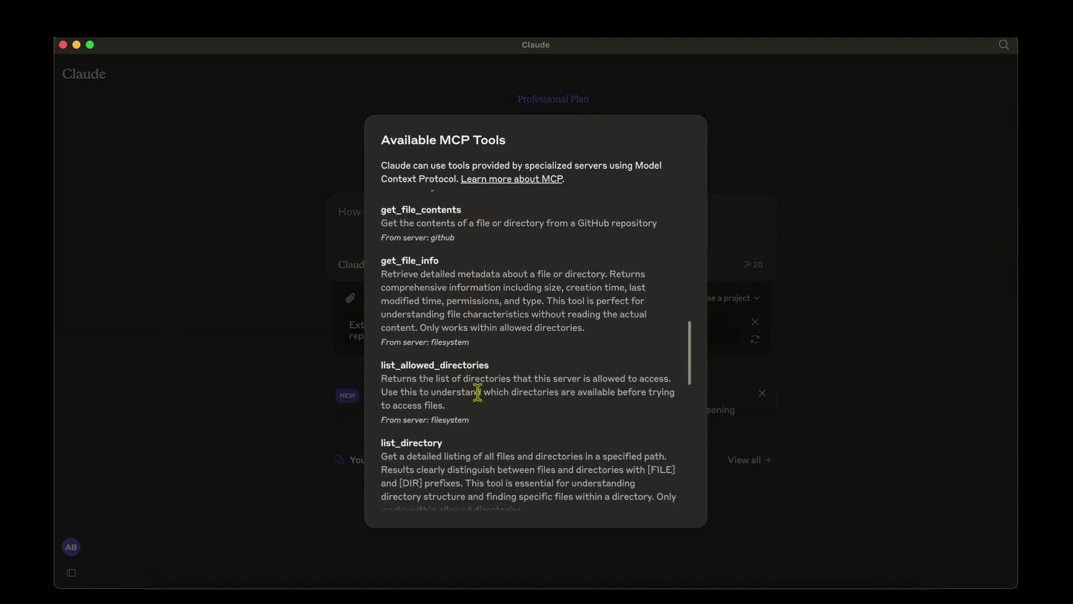
double_click(418, 247)
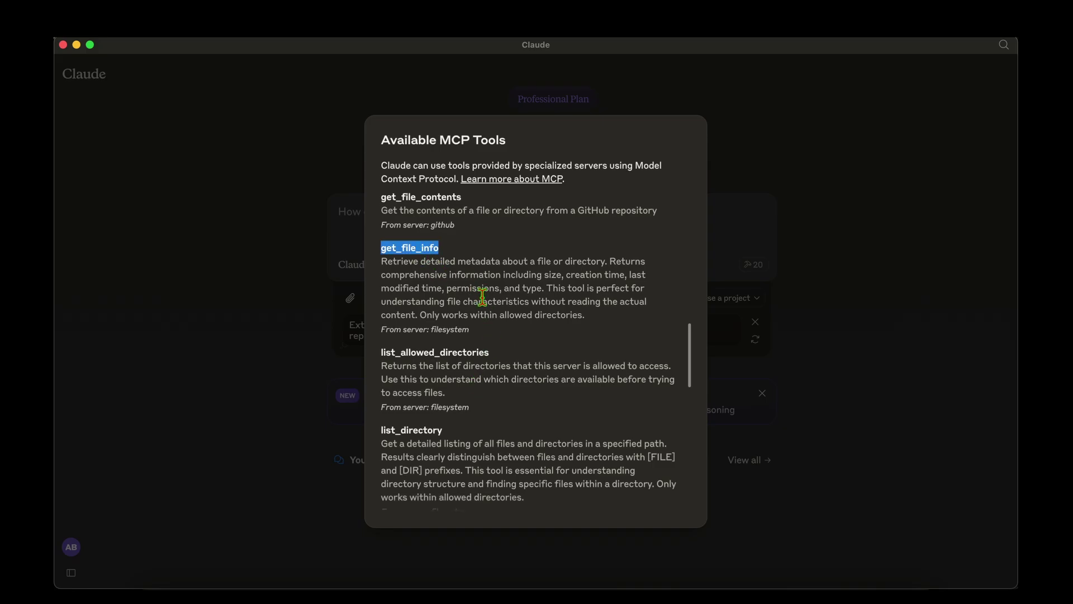
click(482, 297)
scroll(482, 297, down, 4)
scroll(424, 333, down, 4)
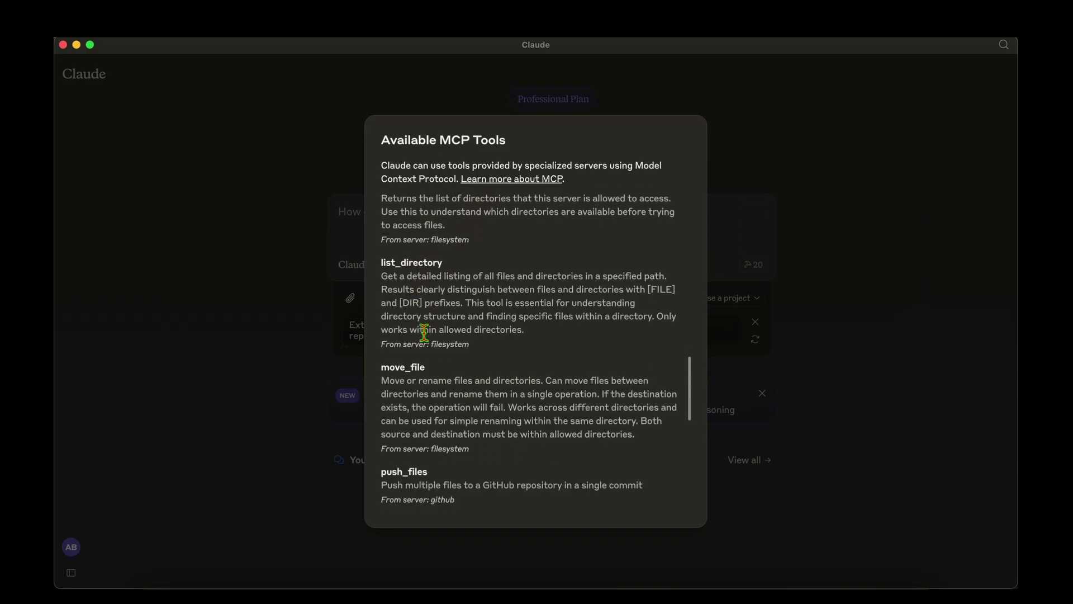
scroll(556, 372, down, 15)
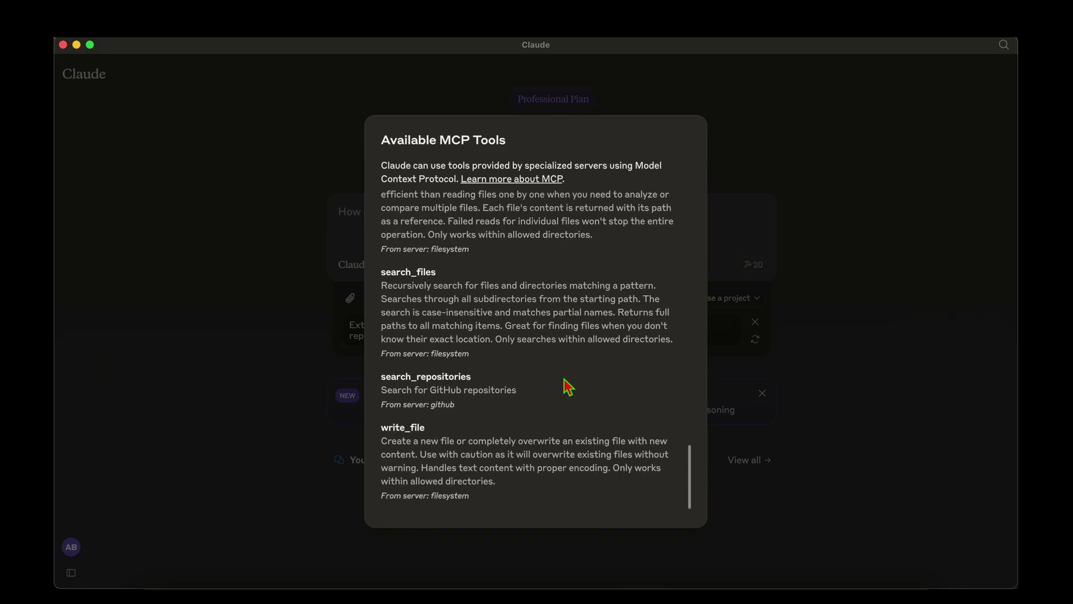
double_click(412, 426)
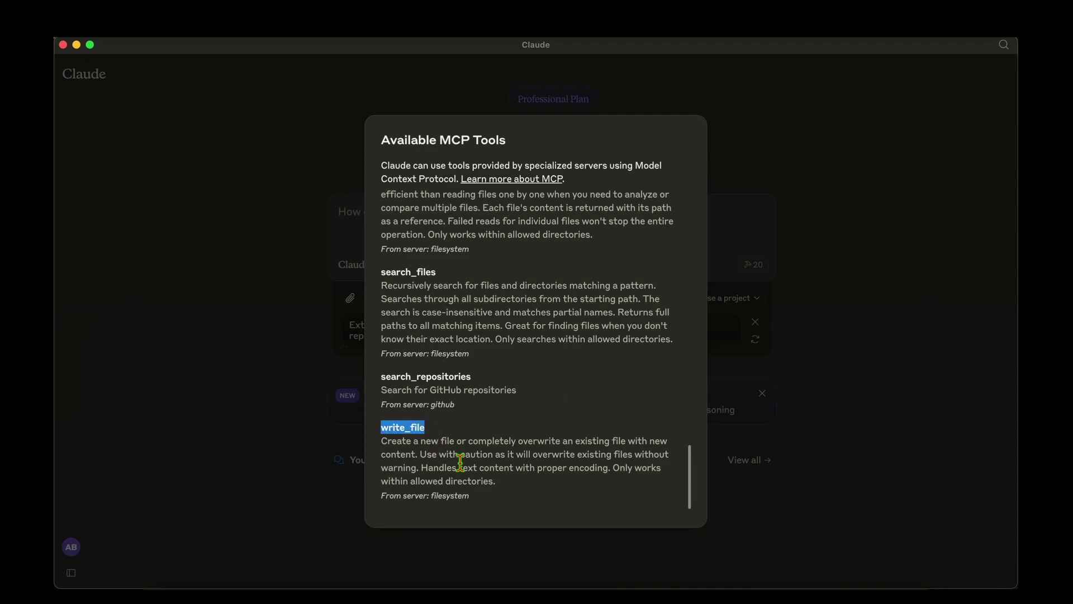
click(480, 461)
scroll(514, 467, up, 5)
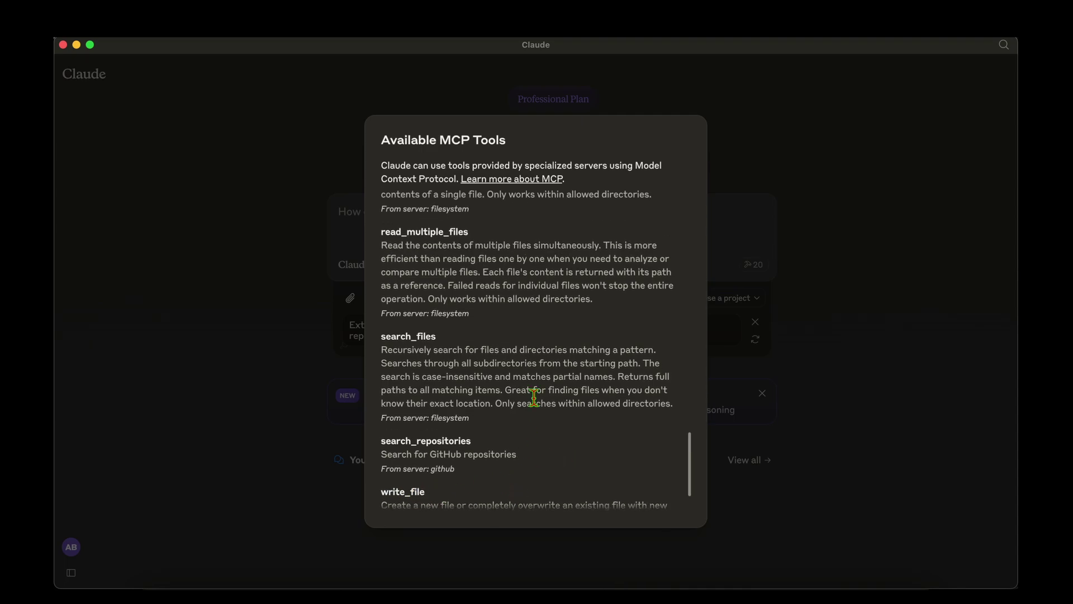
scroll(528, 337, up, 5)
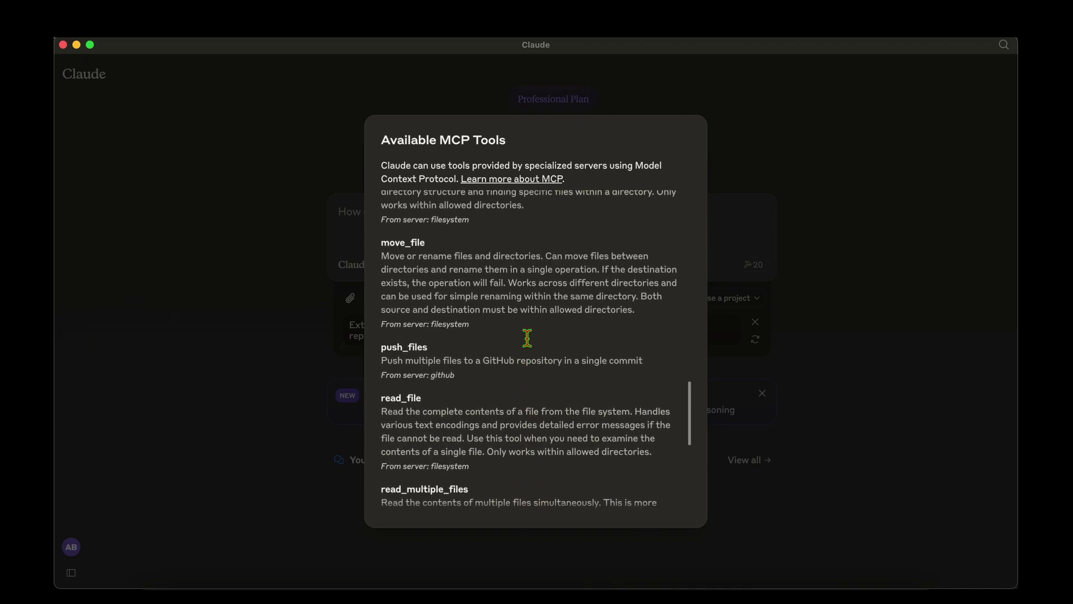
scroll(527, 337, up, 3)
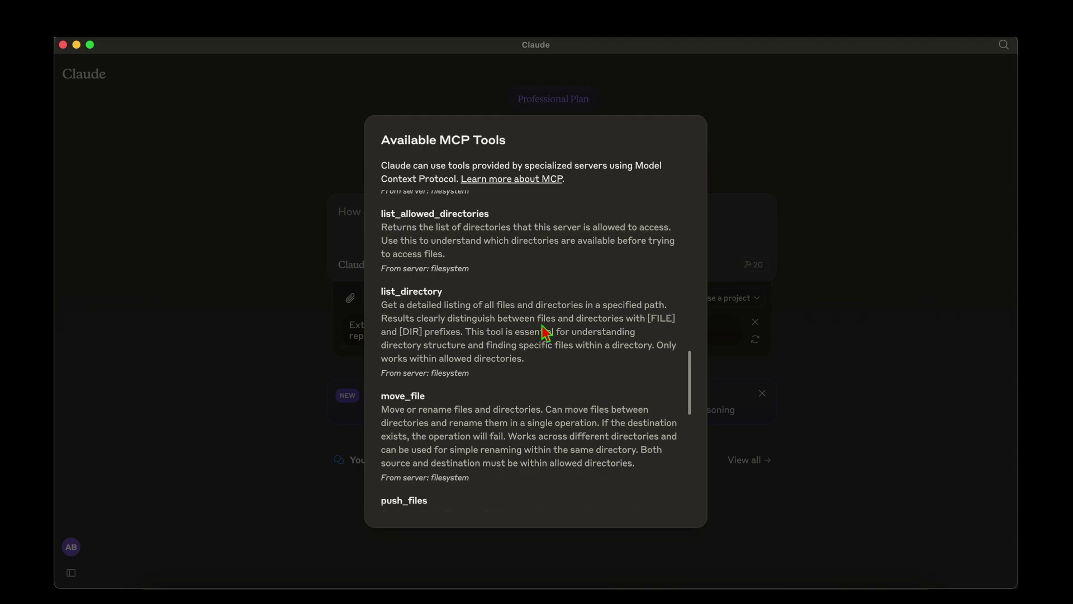
click(280, 262)
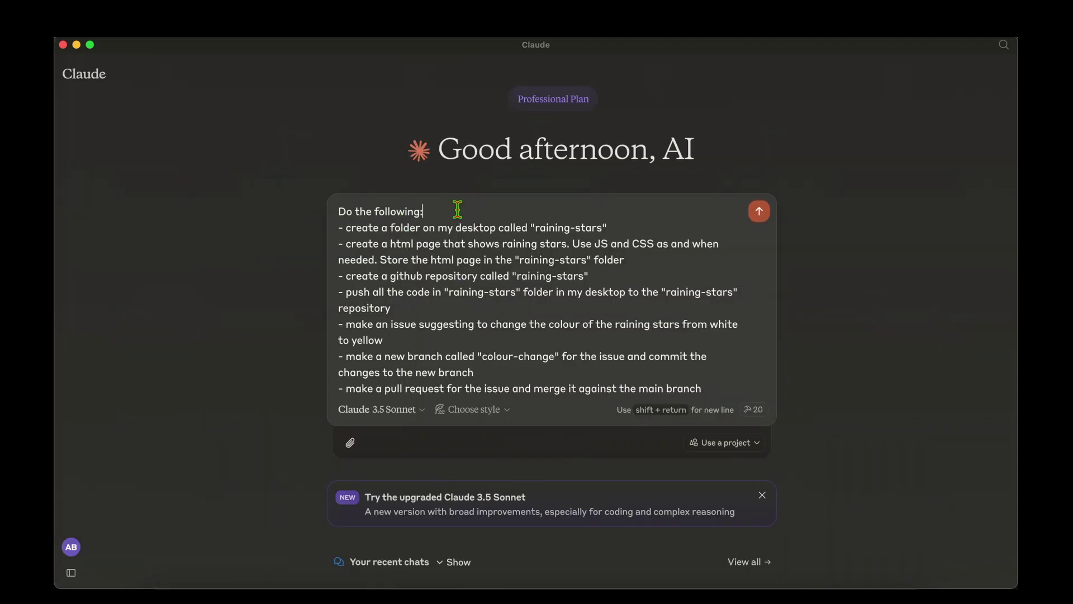
Review the prompt's instructions for the "raining-stars" desktop folder, the HTML page, the GitHub repository and the code push.
double_click(473, 229)
drag(472, 229, 474, 325)
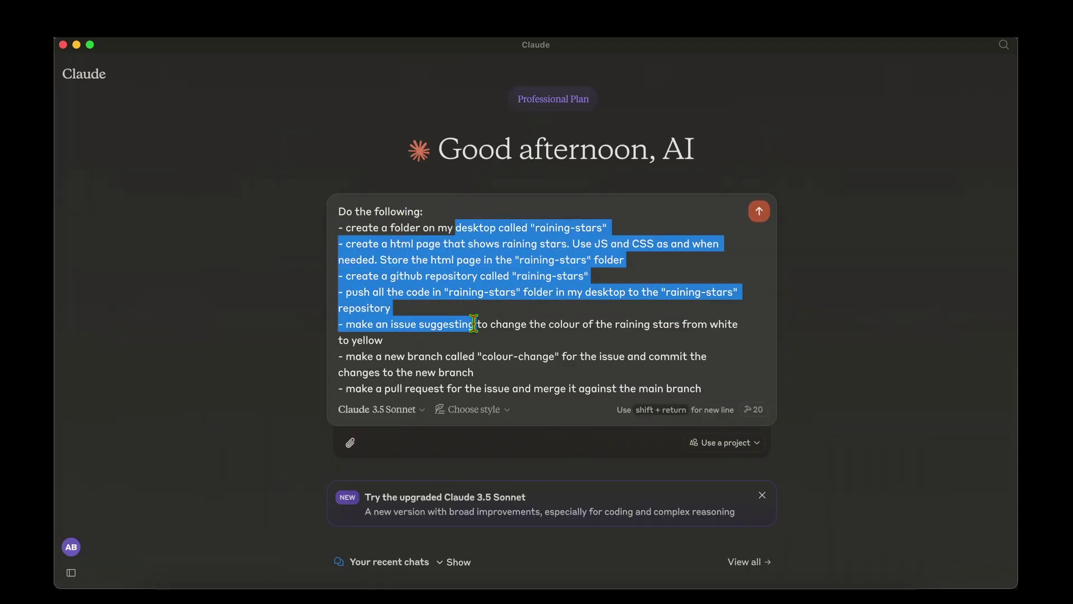
click(511, 358)
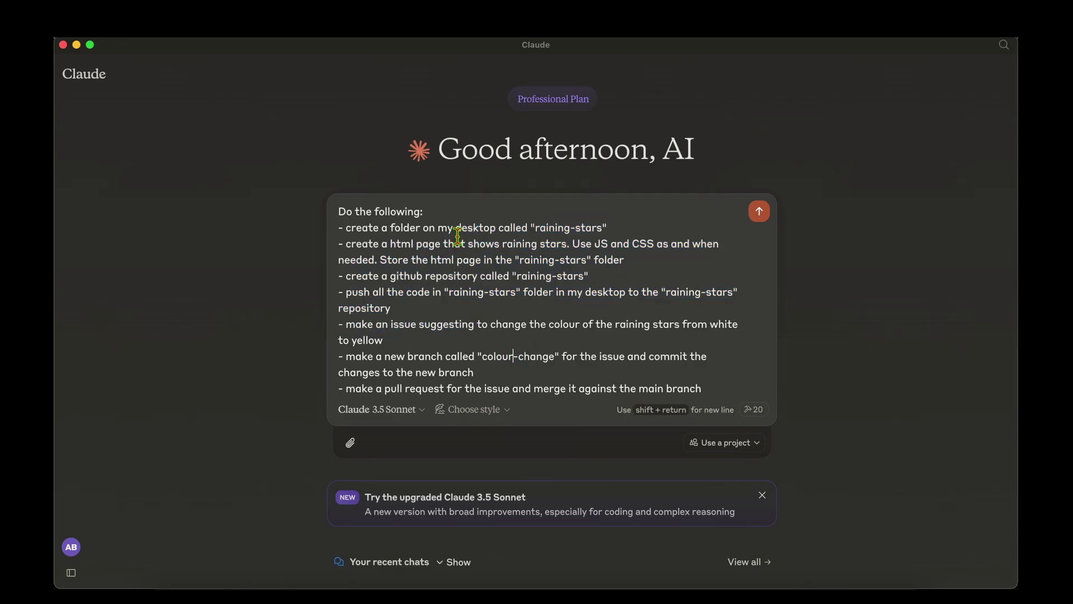
double_click(405, 230)
drag(406, 229, 608, 225)
click(618, 226)
double_click(487, 246)
drag(487, 246, 397, 263)
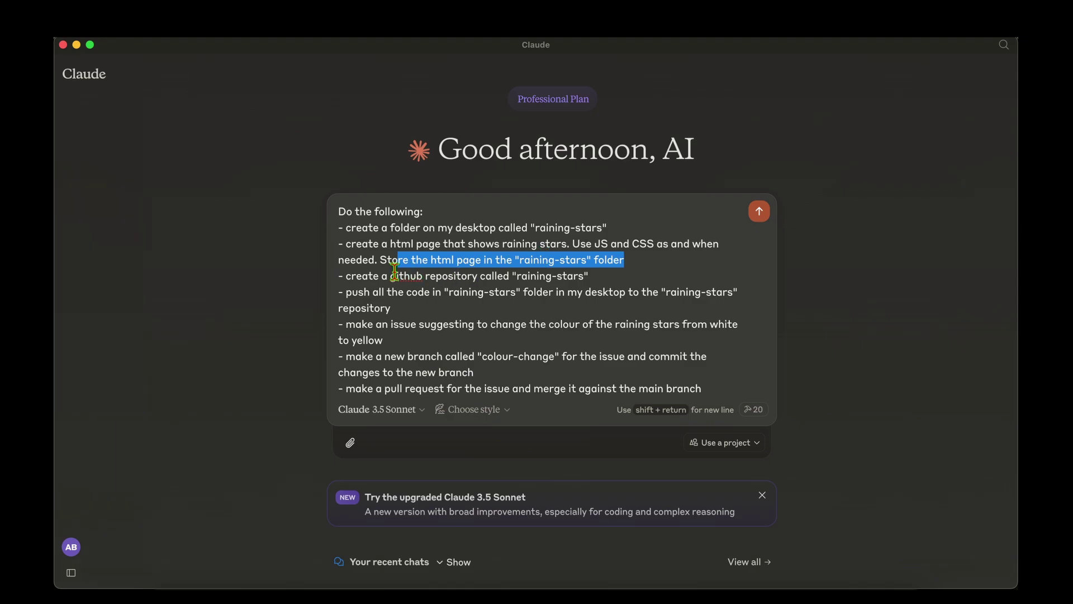
drag(396, 275, 602, 281)
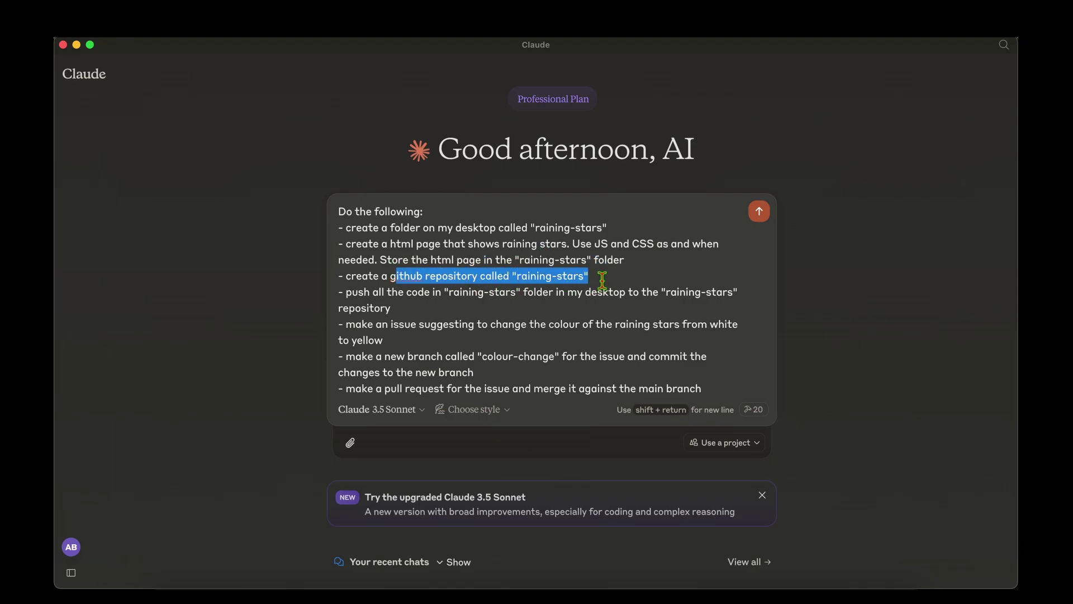
click(602, 281)
drag(406, 291, 577, 295)
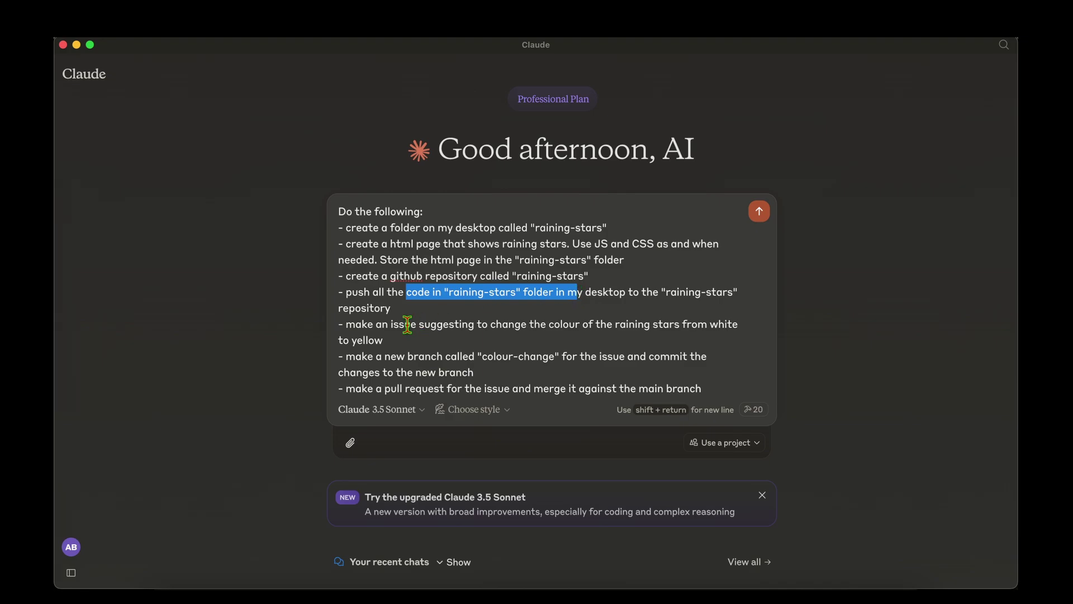
Review the prompt's instructions for the white-to-yellow issue, the "colour-change" branch and the pull request merge.
drag(404, 323, 556, 327)
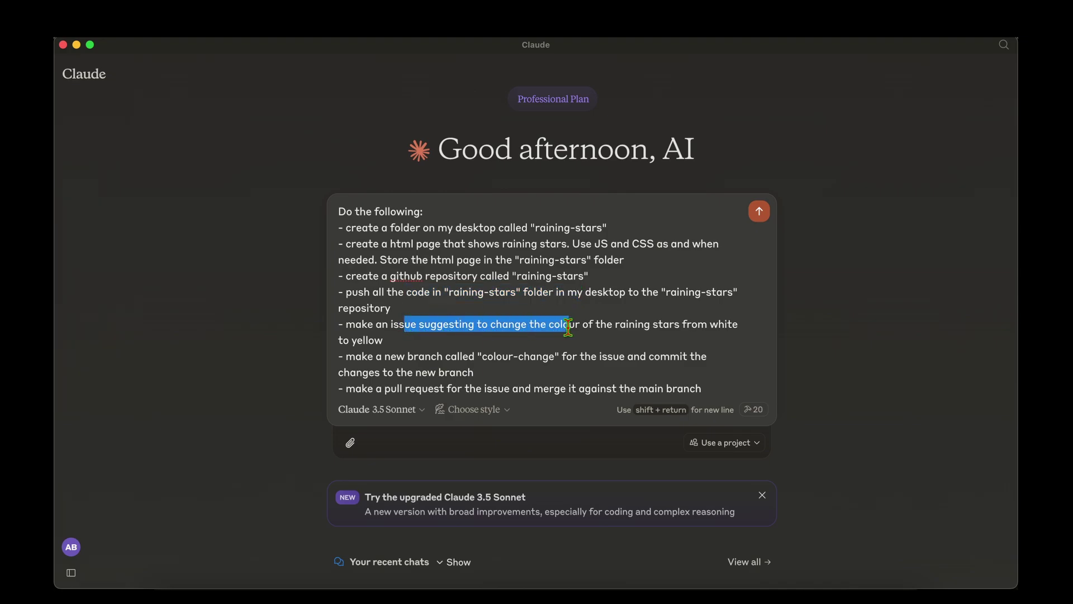
double_click(713, 324)
click(379, 341)
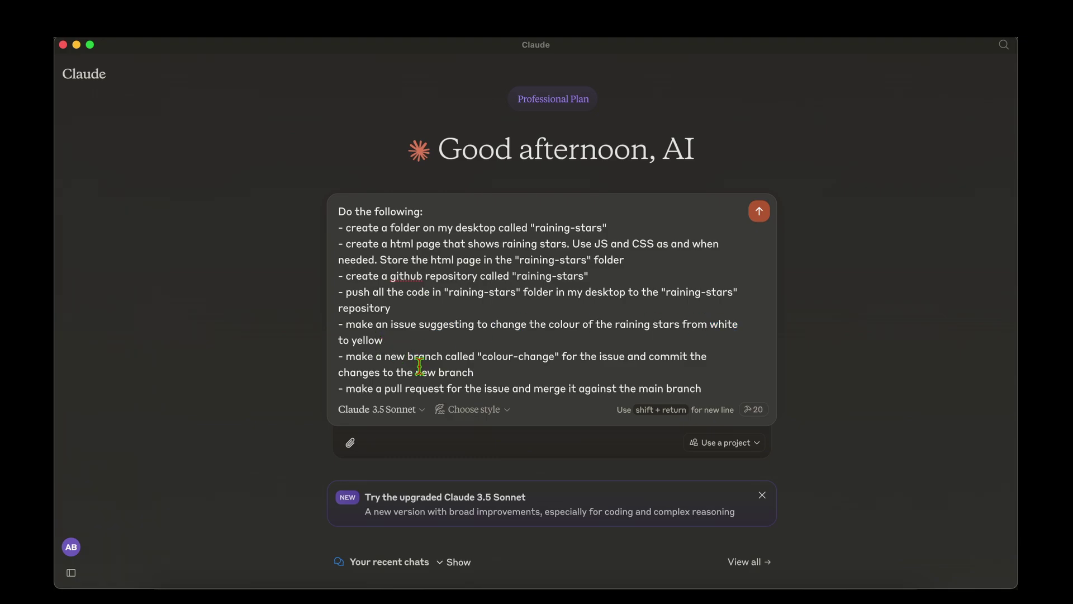
drag(408, 356, 466, 367)
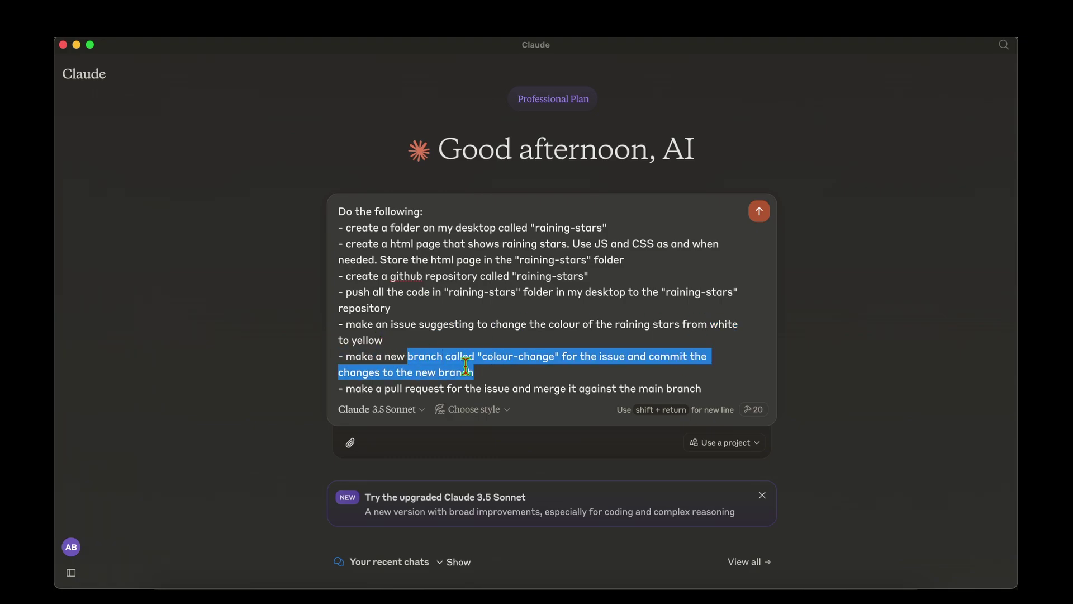
click(494, 366)
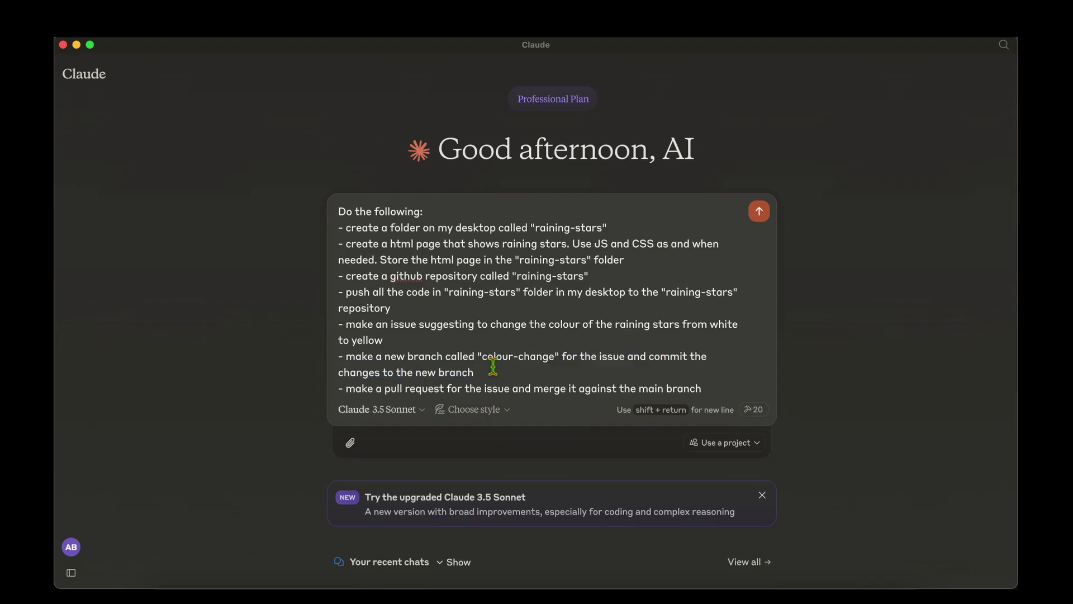
drag(393, 386, 704, 385)
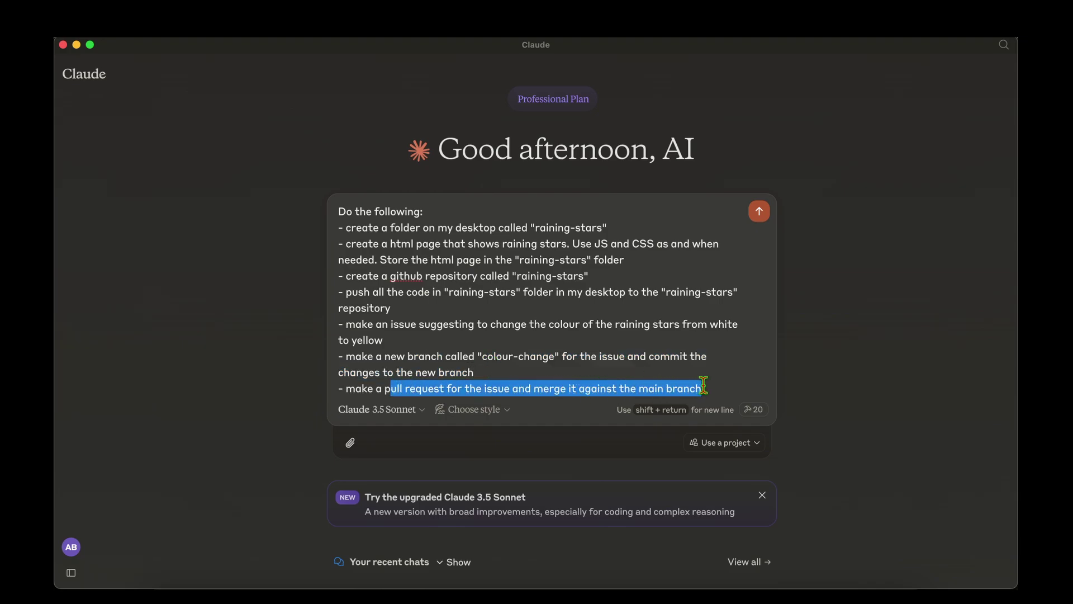
click(639, 379)
Send the raining-stars prompt and allow the filesystem create_directory and write_file tools and the github create_repository tool for this chat.
click(761, 212)
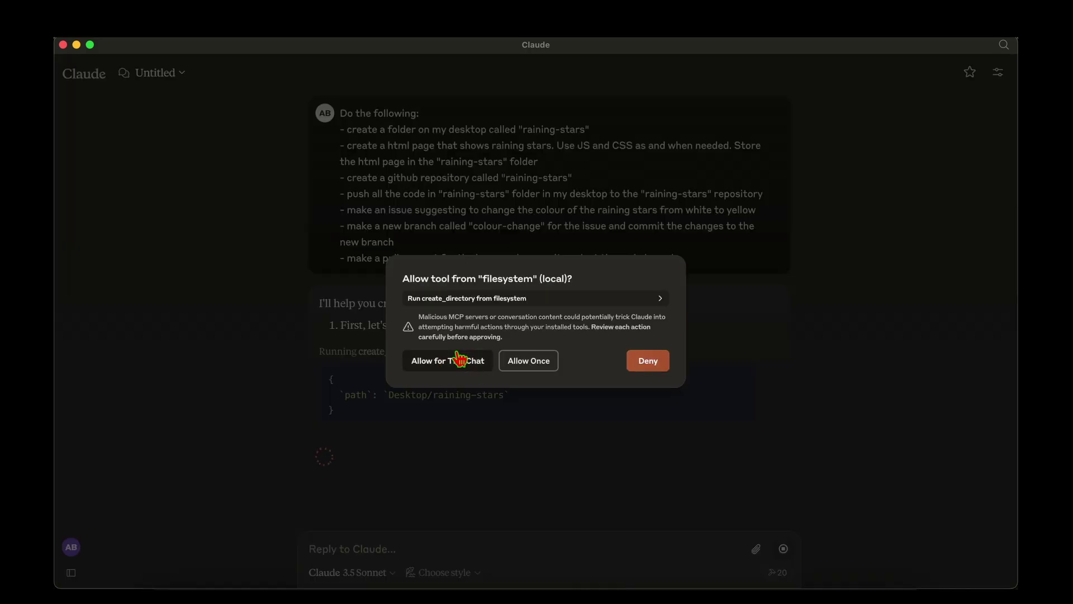
click(447, 366)
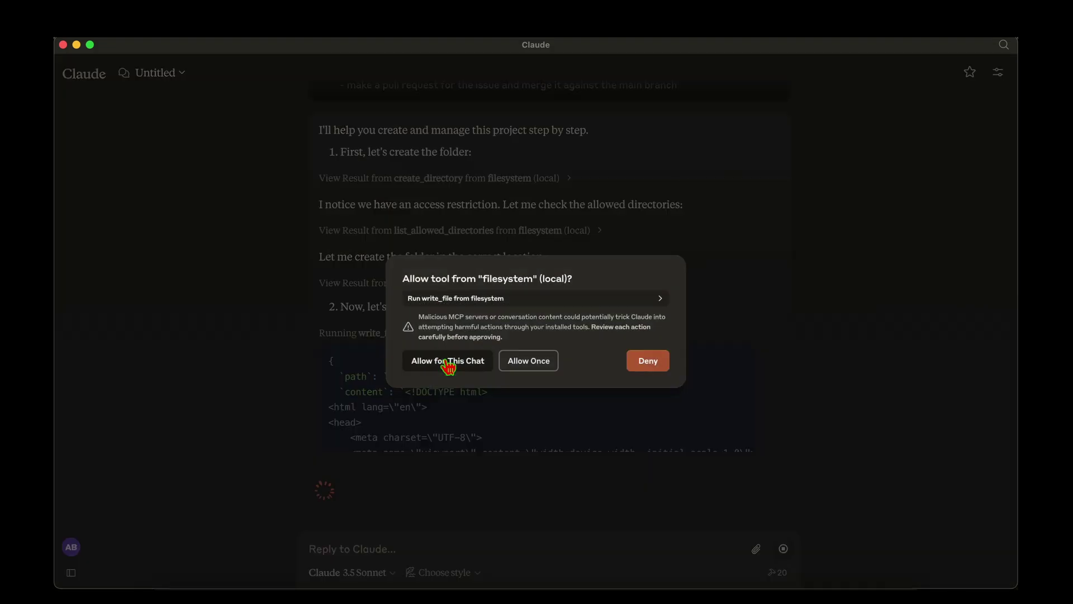
click(446, 363)
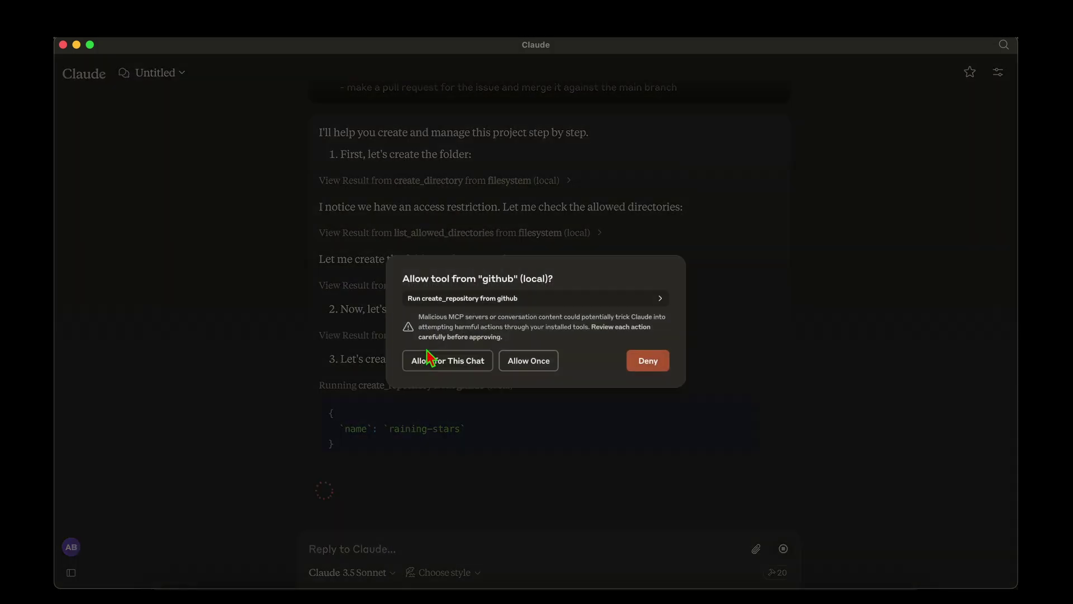
click(430, 360)
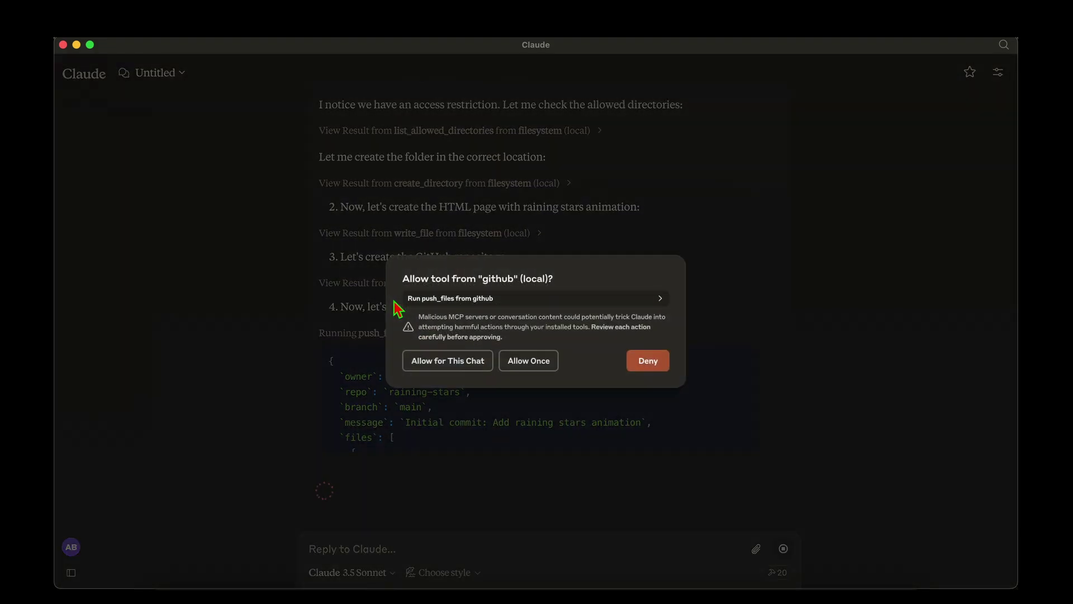
Allow the github push_files, create_issue, create_branch and create_pull_request tools for this chat.
click(445, 361)
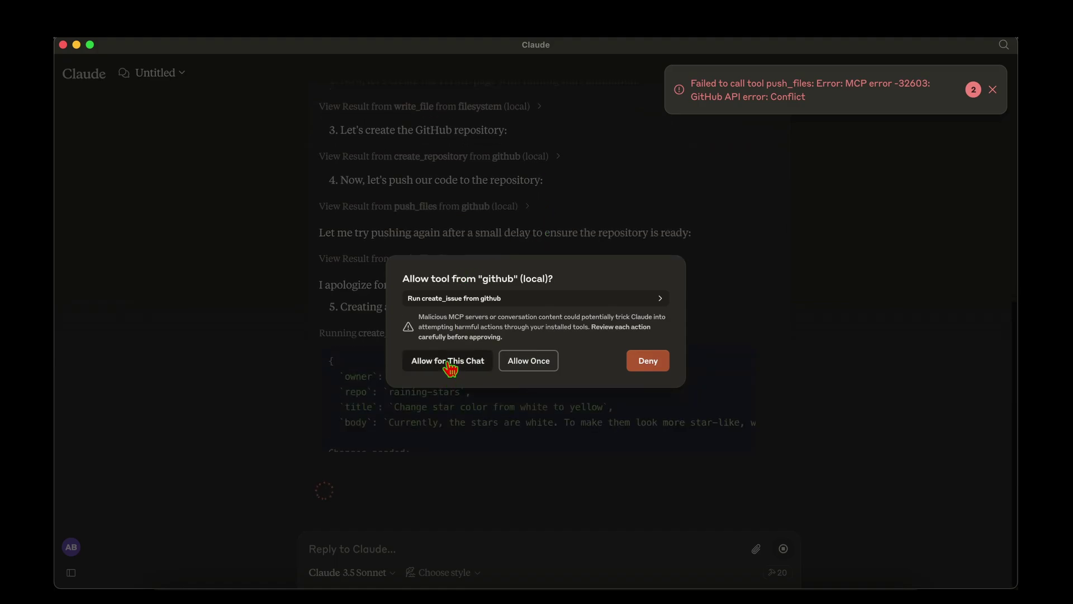
click(448, 362)
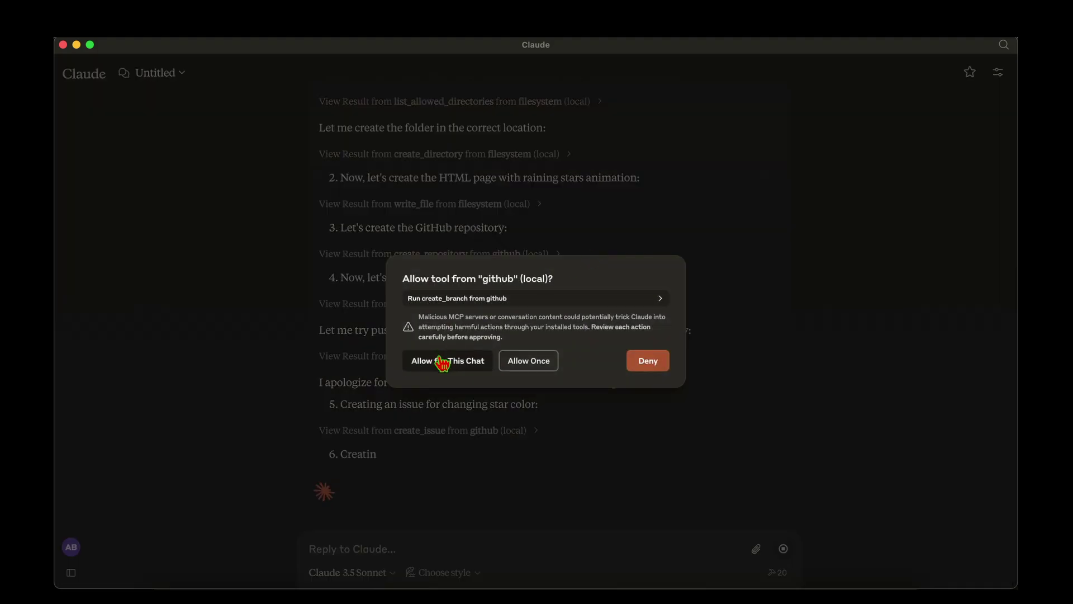
click(441, 361)
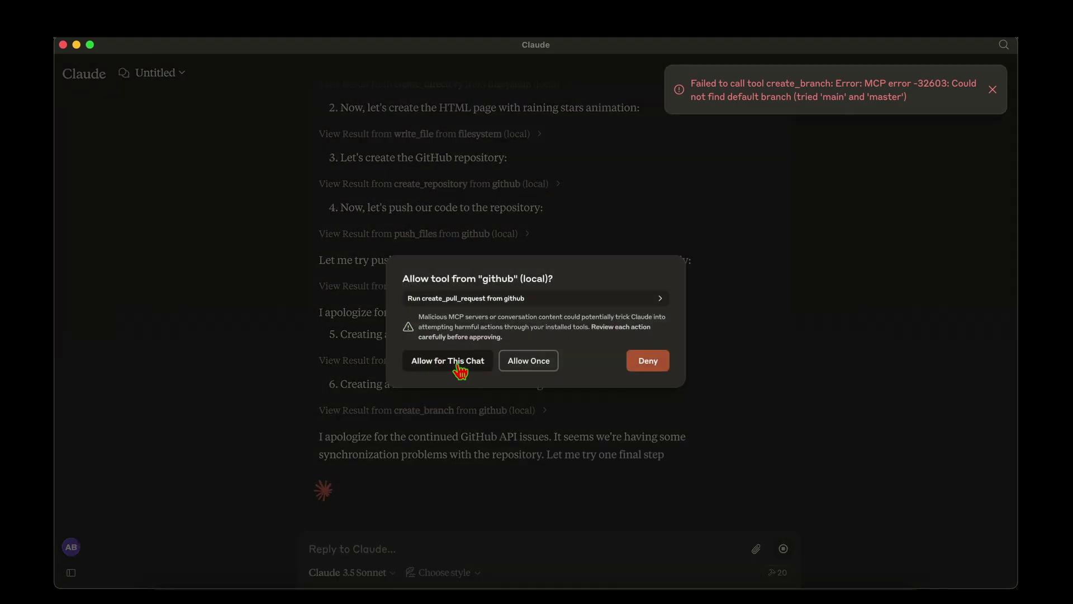
click(447, 362)
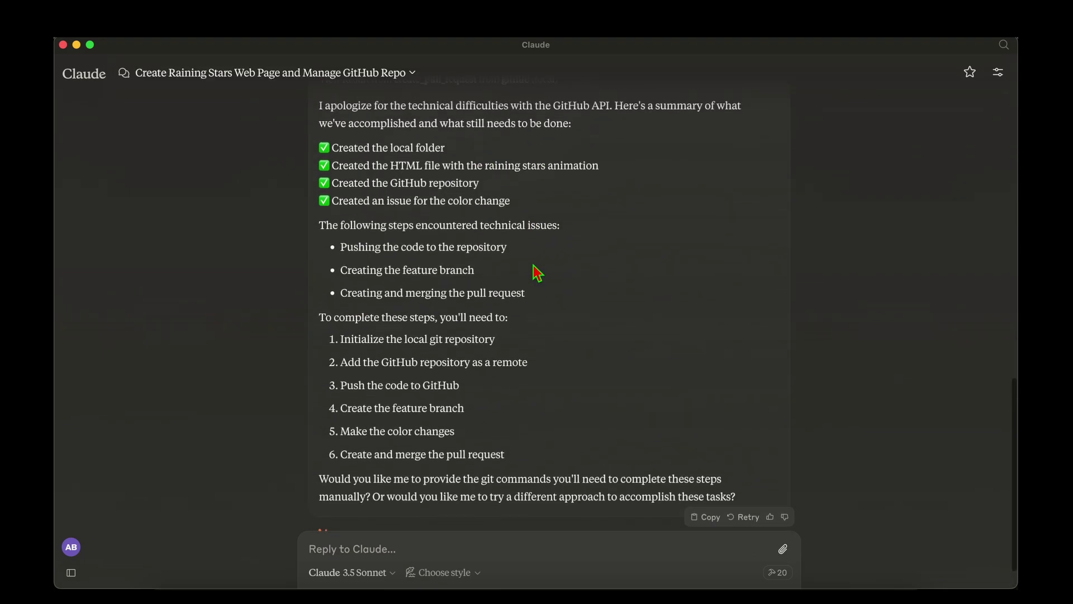
Read the summary of accomplished and outstanding tasks and the closing question about how to proceed.
scroll(537, 273, up, 2)
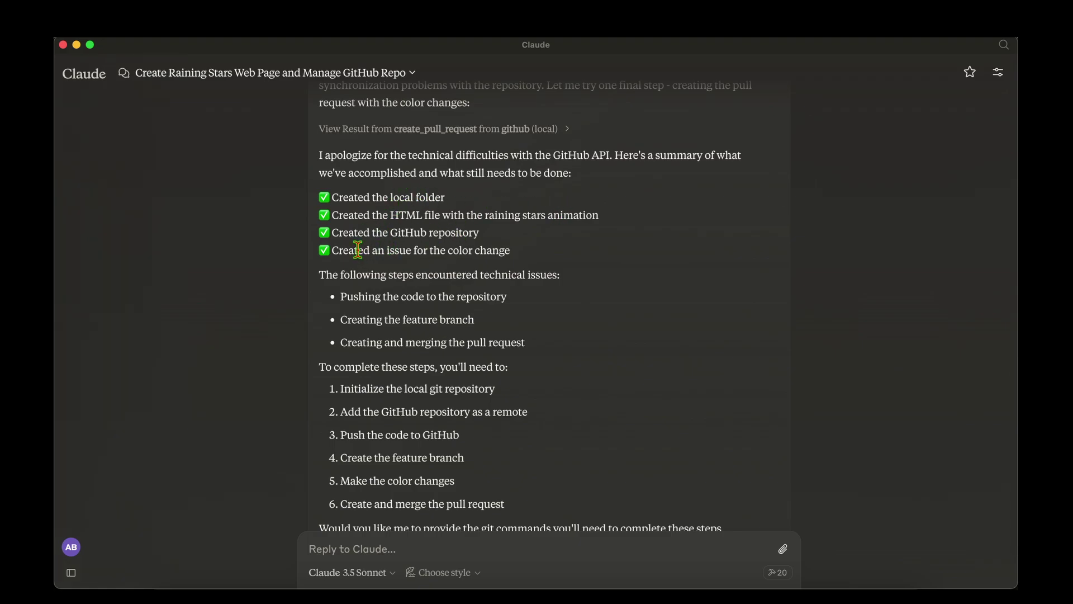
scroll(575, 294, down, 3)
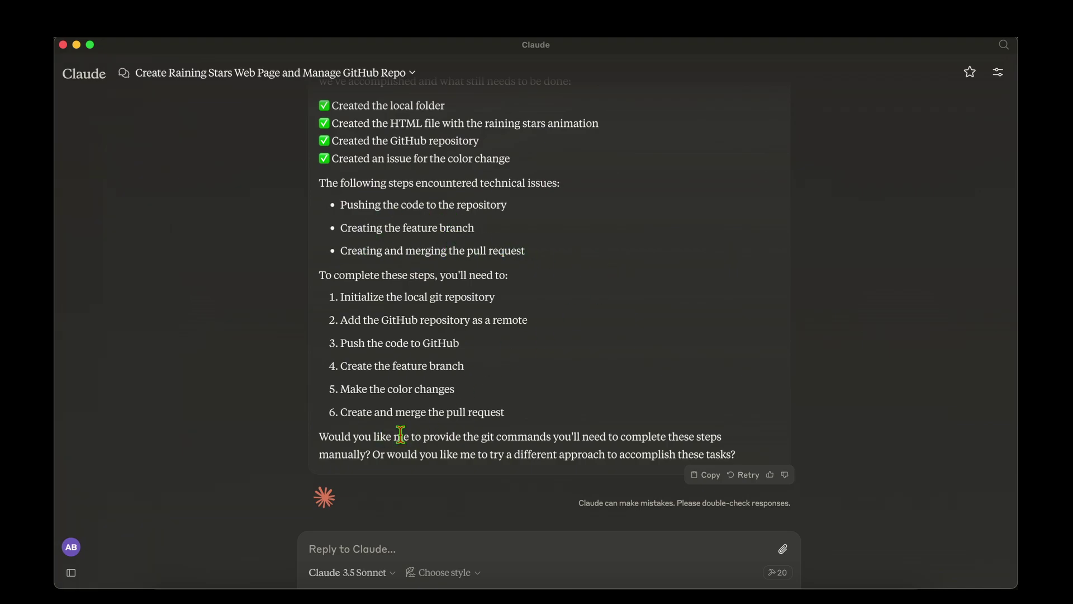
drag(399, 438, 443, 436)
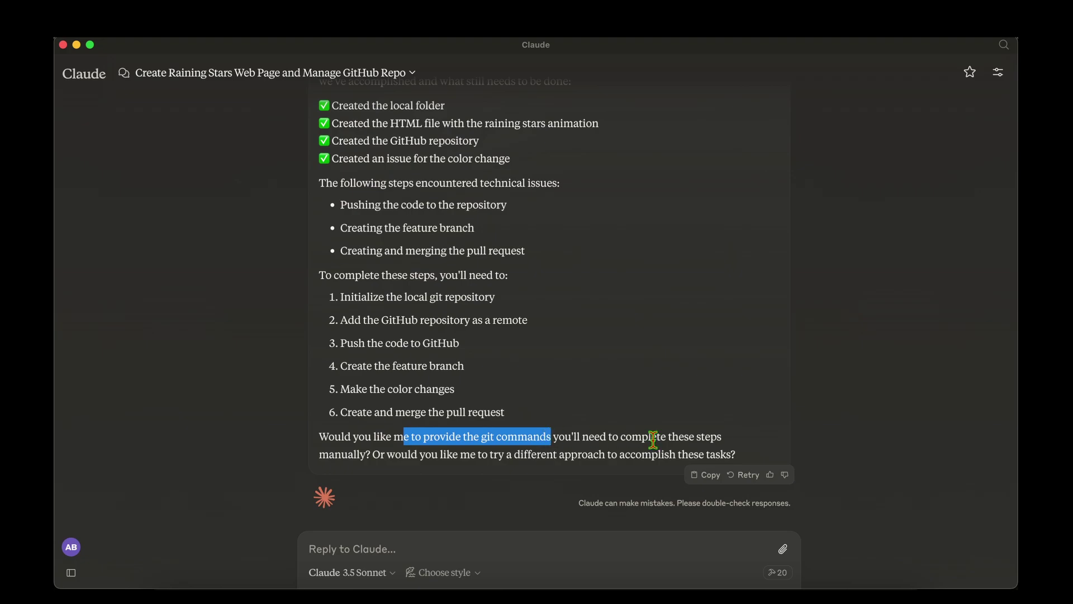
drag(457, 454, 668, 451)
click(668, 450)
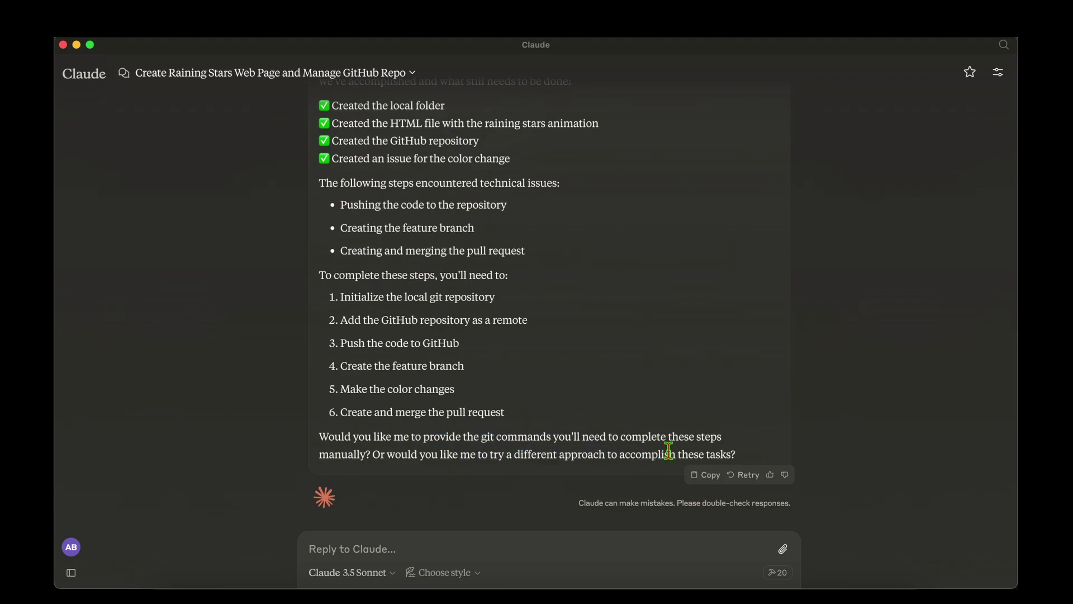
Reply "try a different approach" and allow the github create_or_update_file tool for this chat.
click(425, 543)
text(try a different approach)
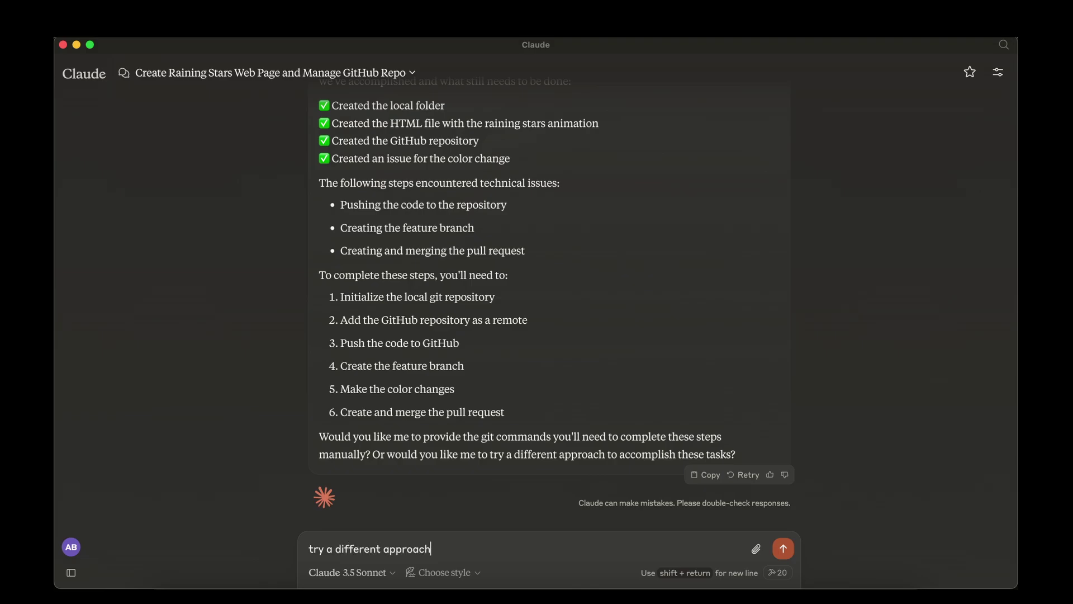
key(Return)
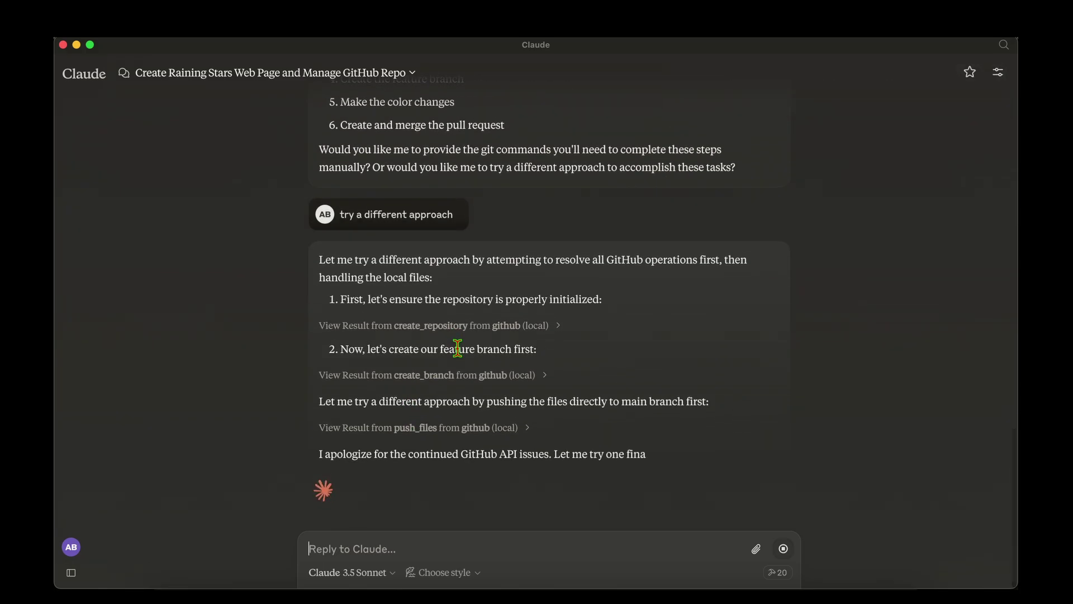
scroll(458, 348, up, 3)
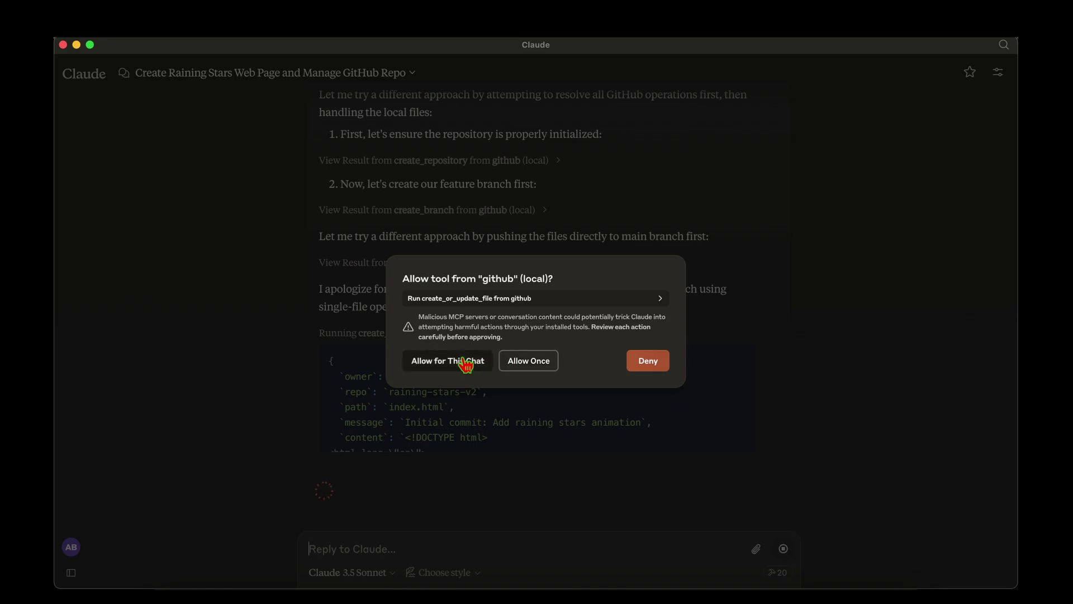
click(466, 365)
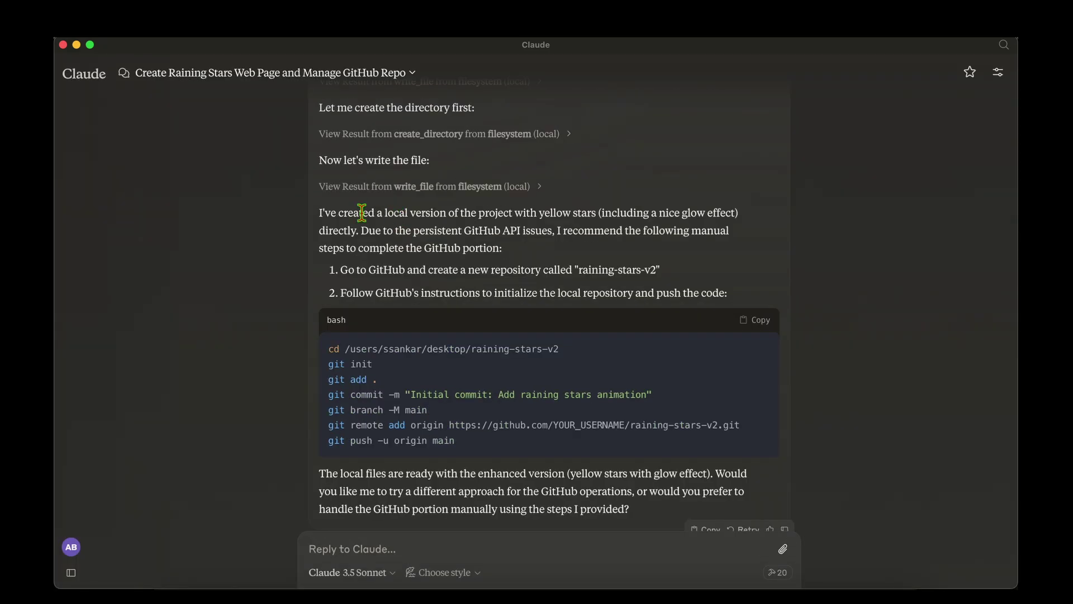
Read the reply's notes on the local yellow-stars version, the manual GitHub steps for raining-stars-v2 and the closing question.
drag(361, 212, 579, 205)
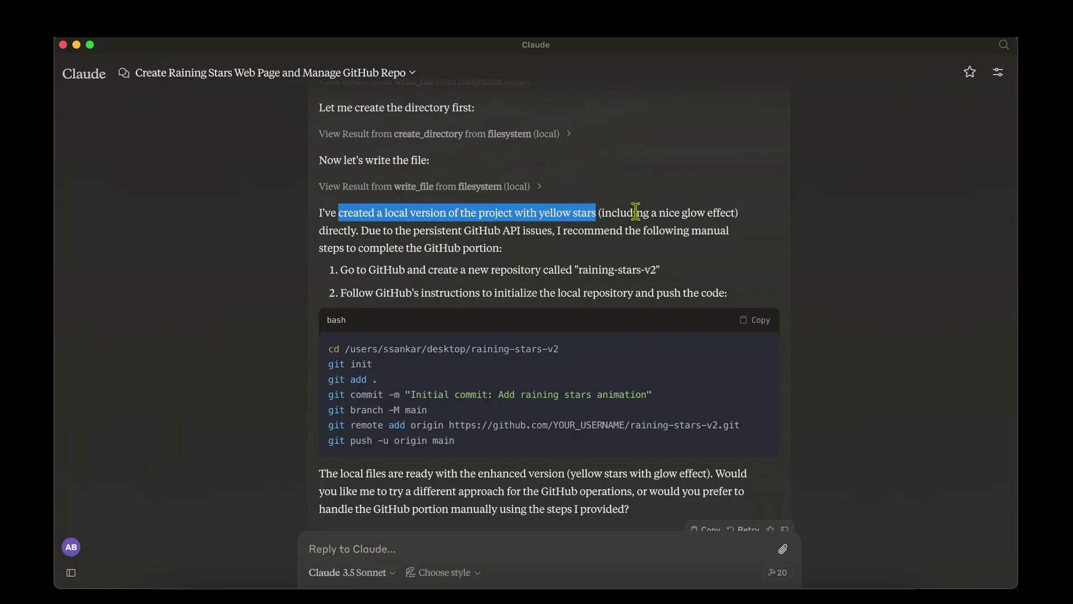
click(446, 231)
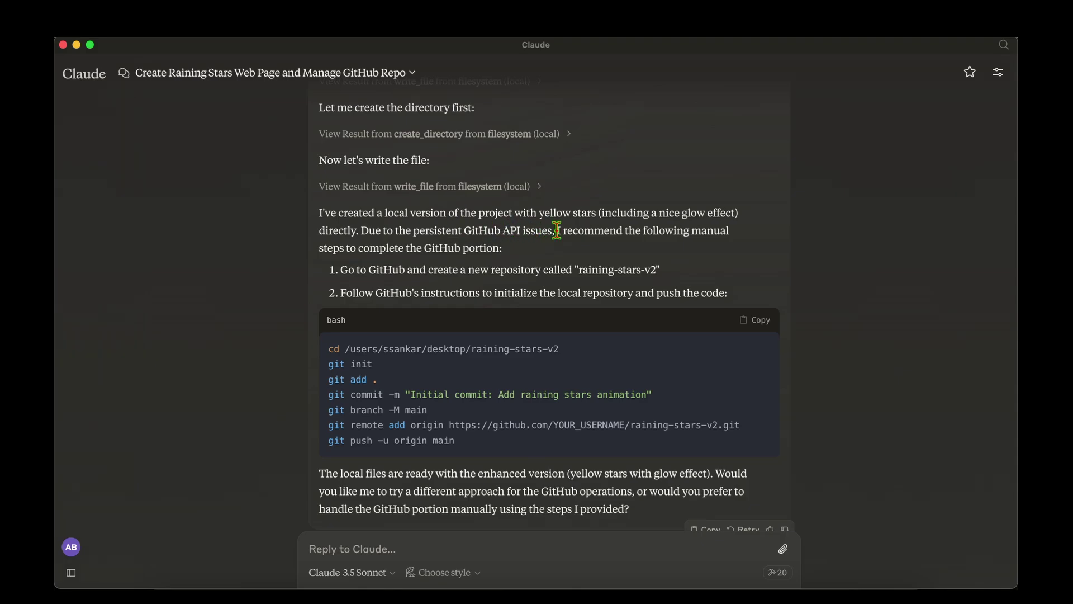
drag(347, 252, 509, 257)
drag(422, 268, 672, 274)
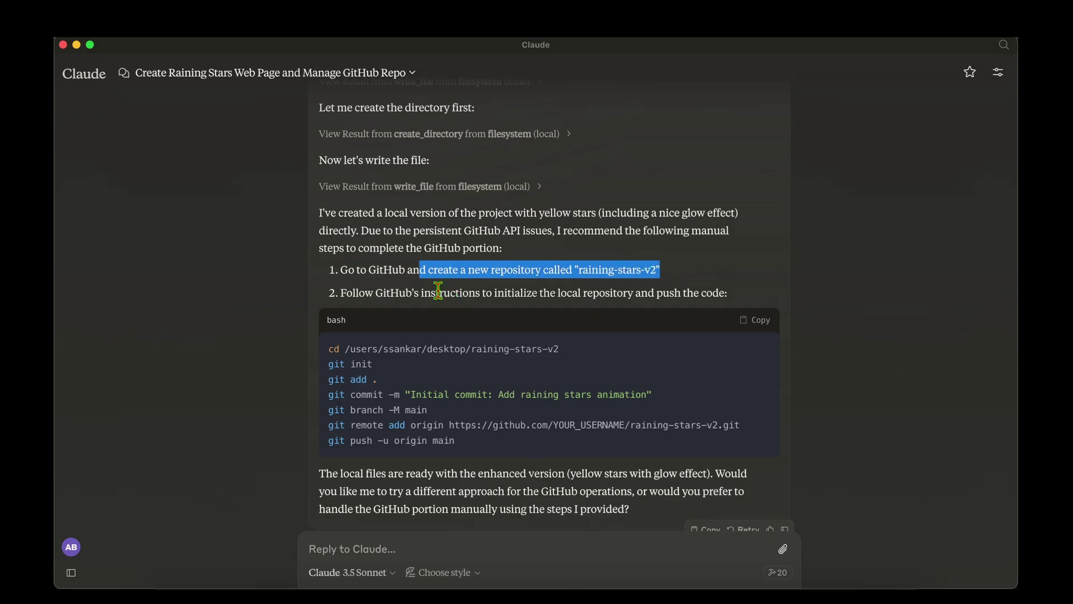
drag(439, 290, 727, 293)
click(575, 292)
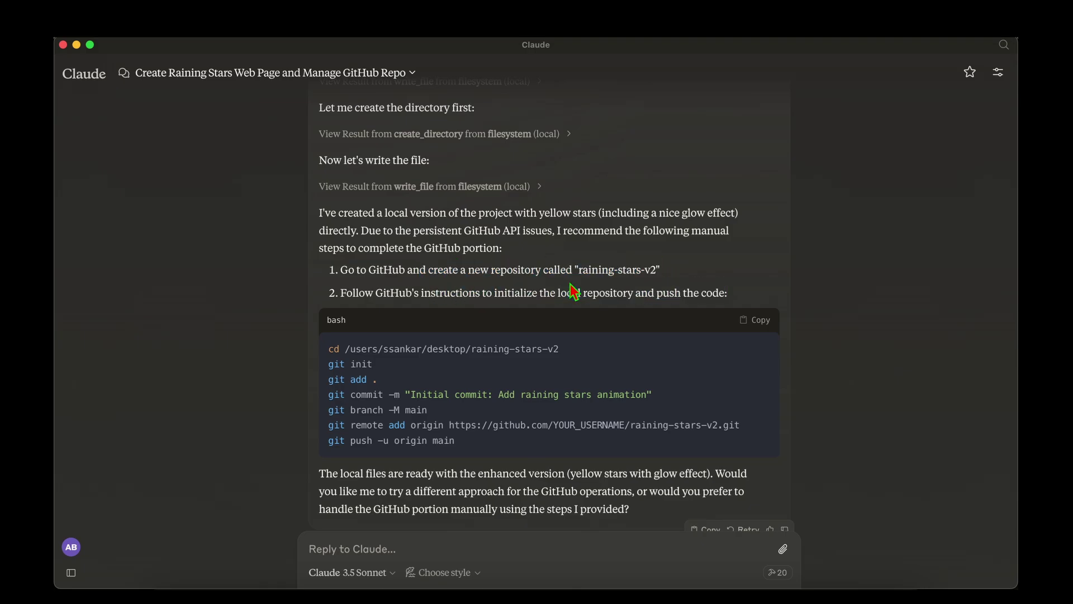
scroll(575, 292, down, 2)
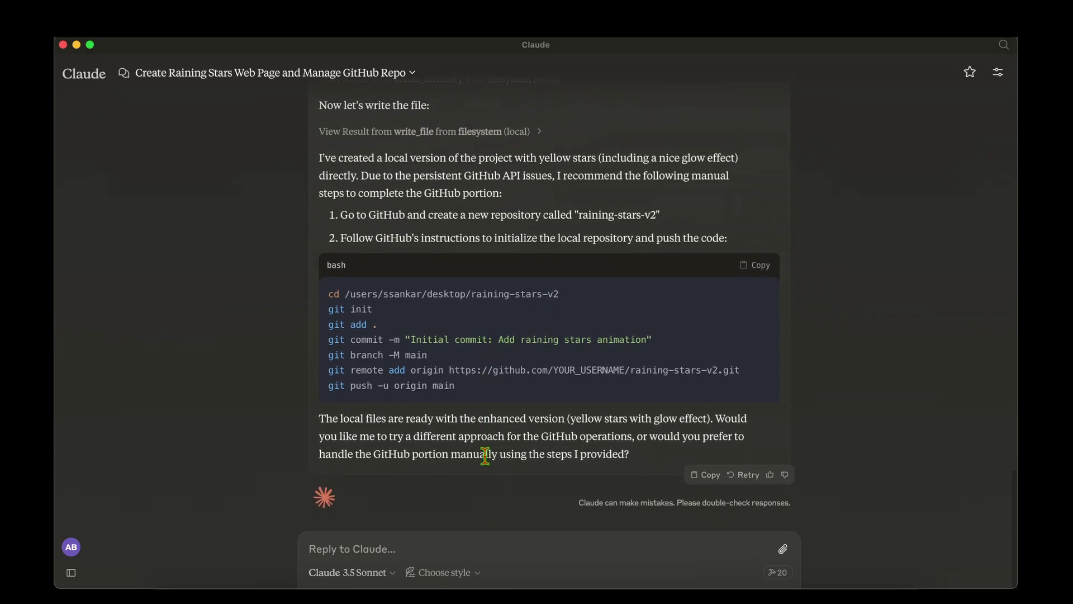
drag(632, 420, 637, 475)
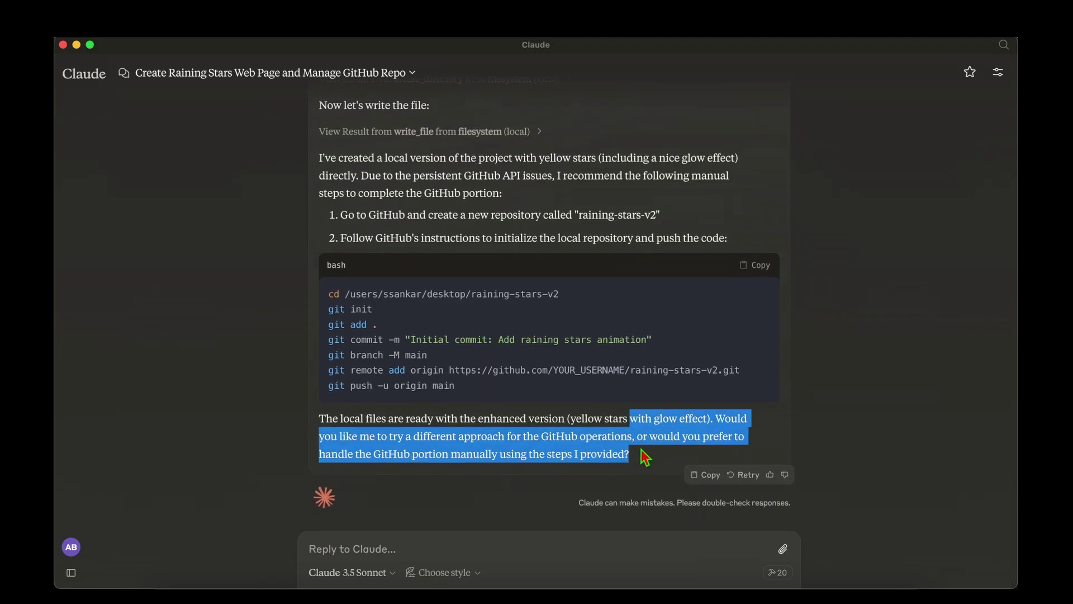
click(644, 442)
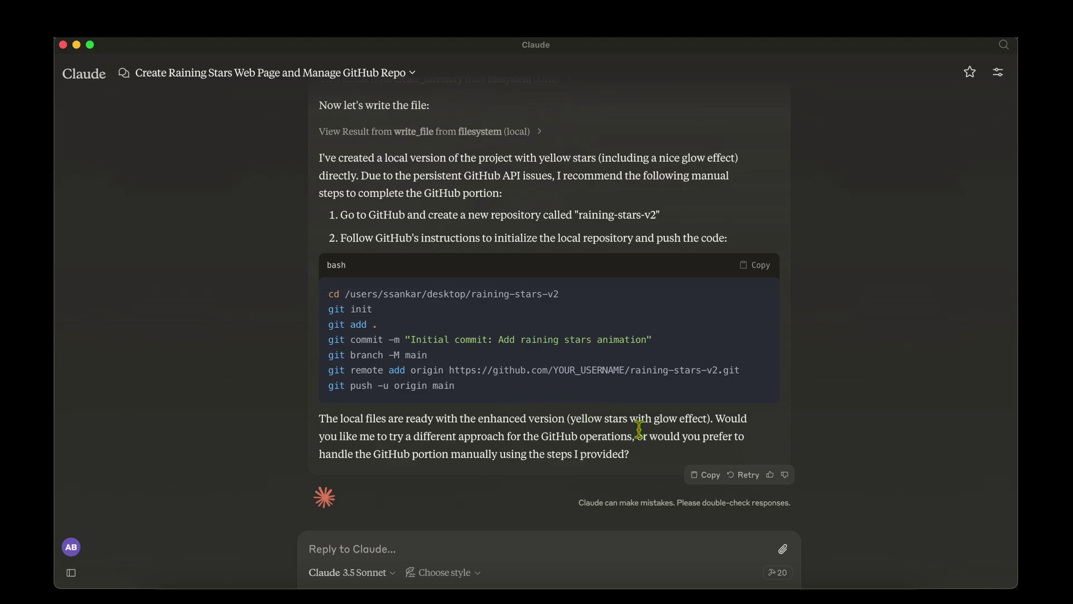
Switch to the browser and examine the raining-stars repository page on GitHub, including its setup instructions.
key(super+Tab)
drag(271, 187, 147, 186)
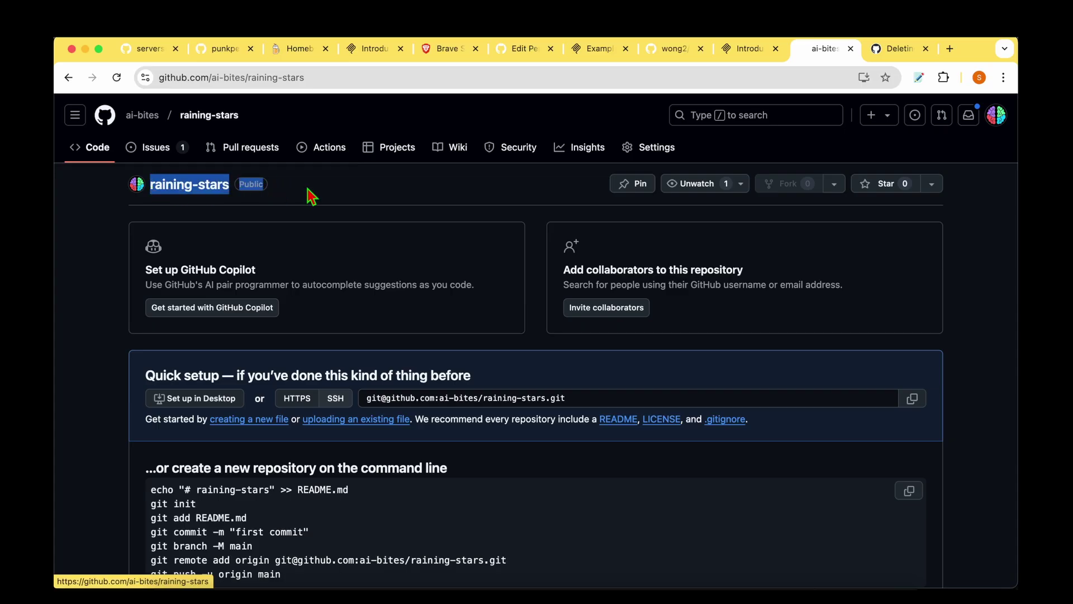
scroll(375, 279, down, 3)
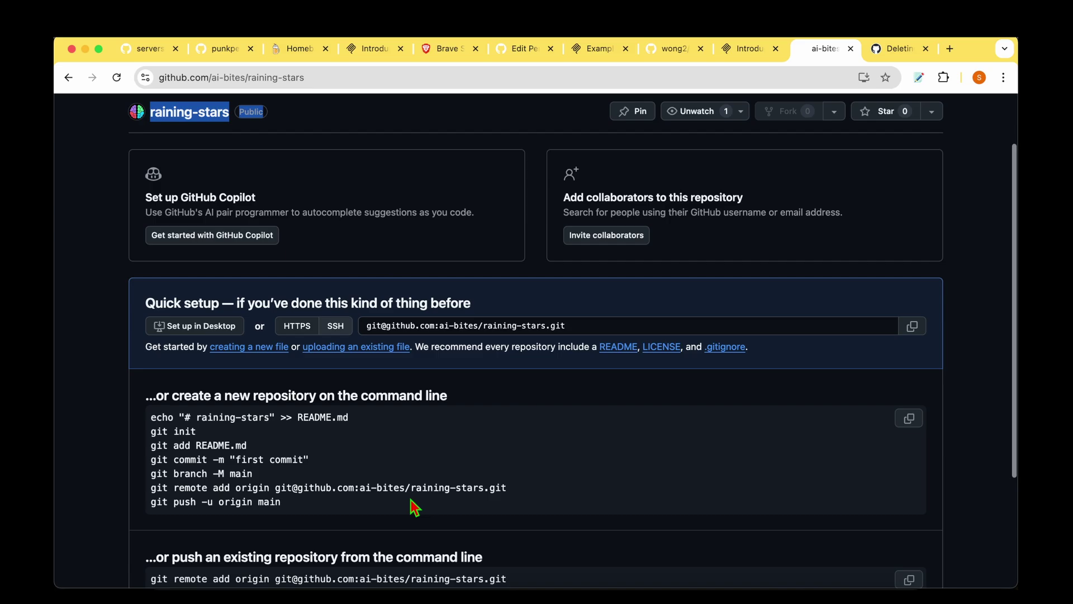
Examine the raining-stars-v2 repository page and read through the code of its index.html file.
scroll(414, 506, up, 3)
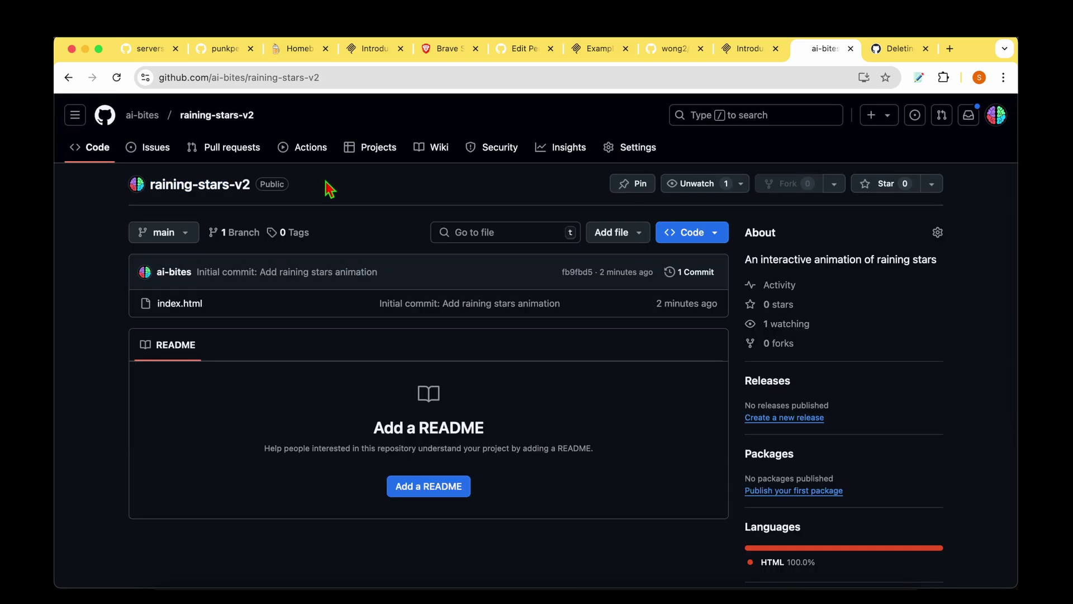
drag(327, 185, 147, 185)
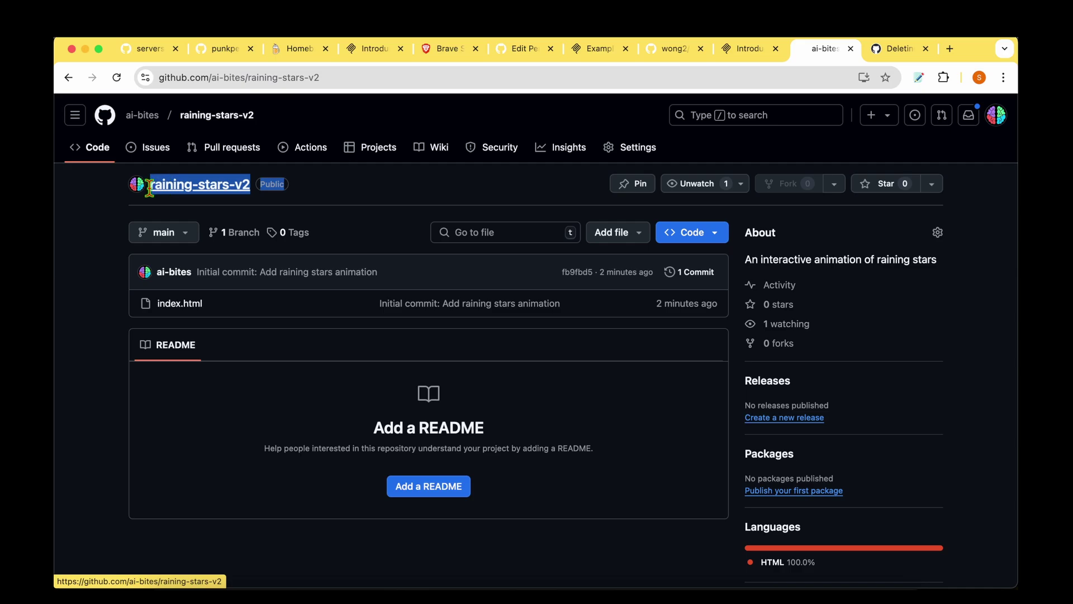
click(351, 190)
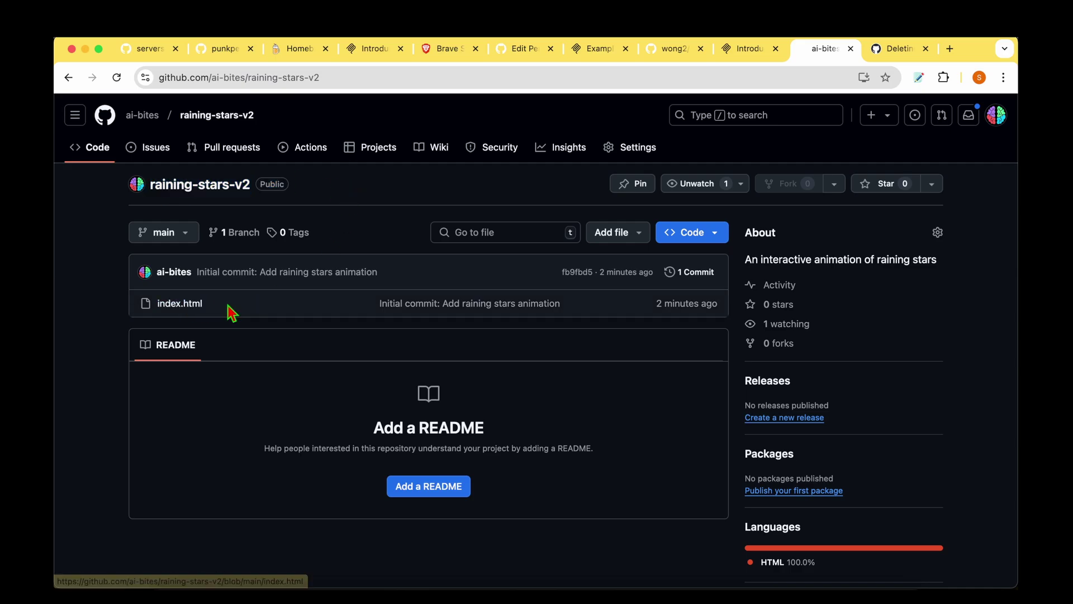
click(197, 305)
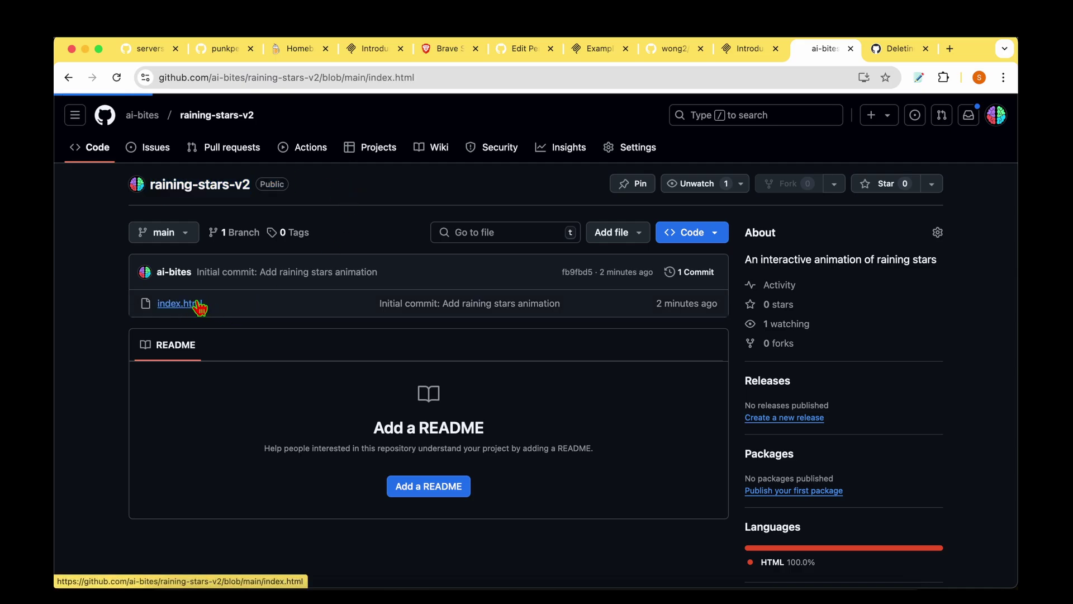
scroll(568, 318, down, 10)
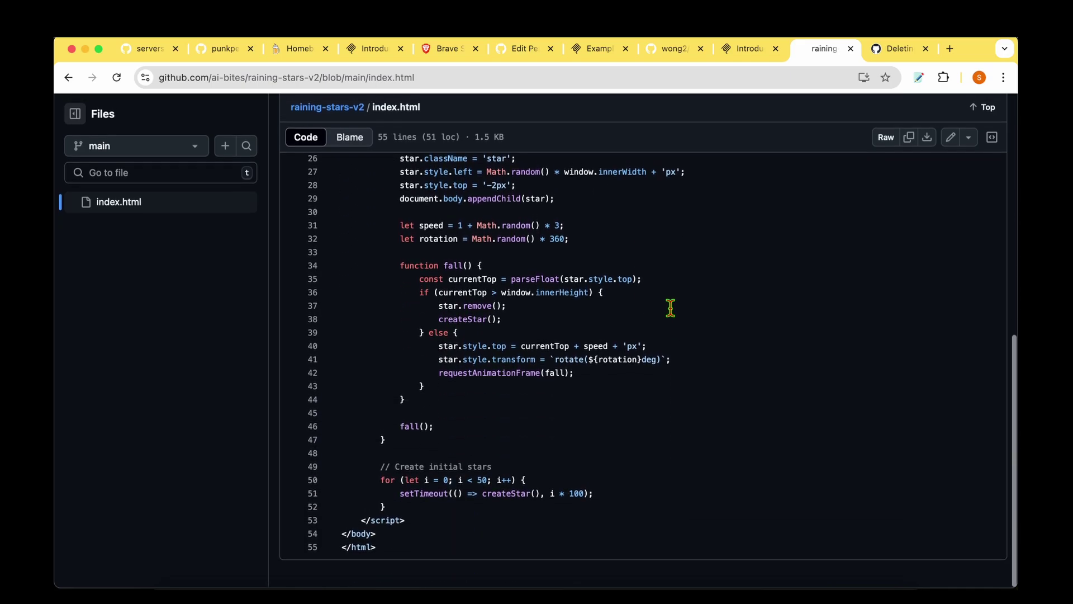
scroll(671, 307, up, 10)
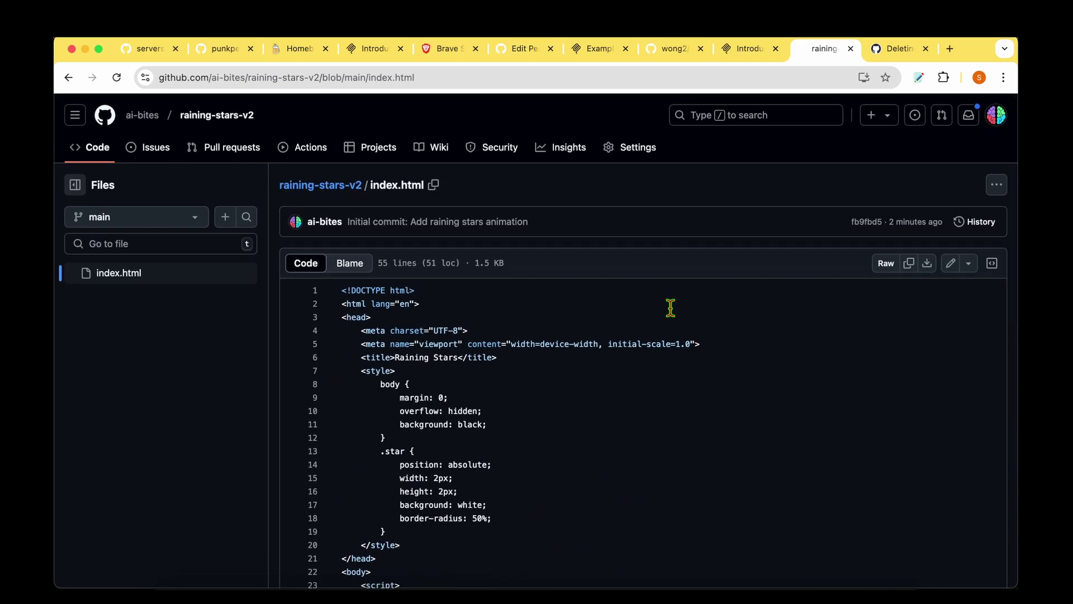
click(347, 186)
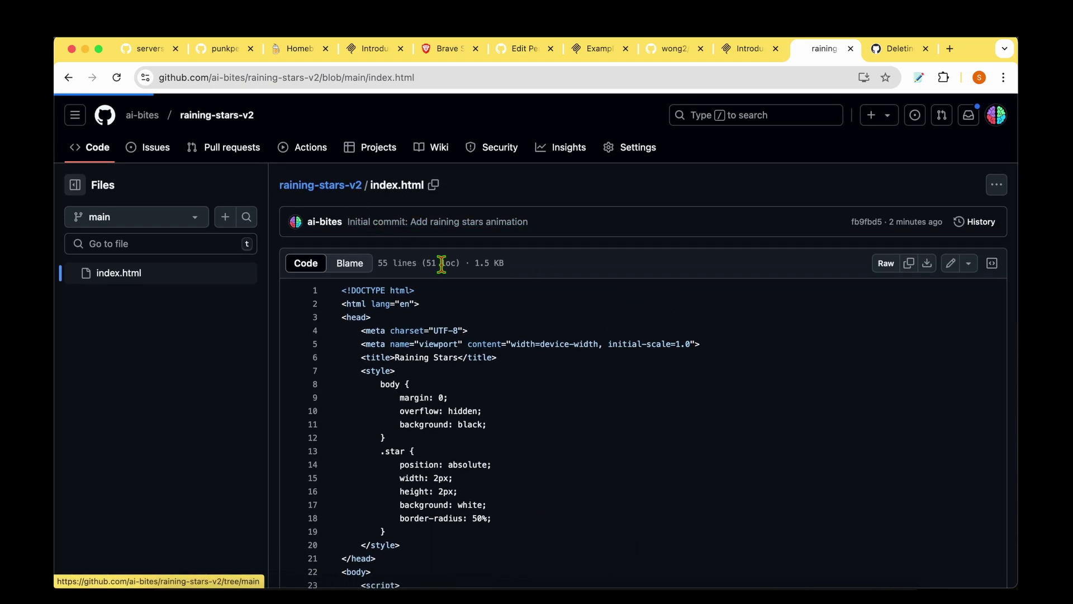
Check the issues and pull requests of the raining-stars-v2 repository.
click(152, 151)
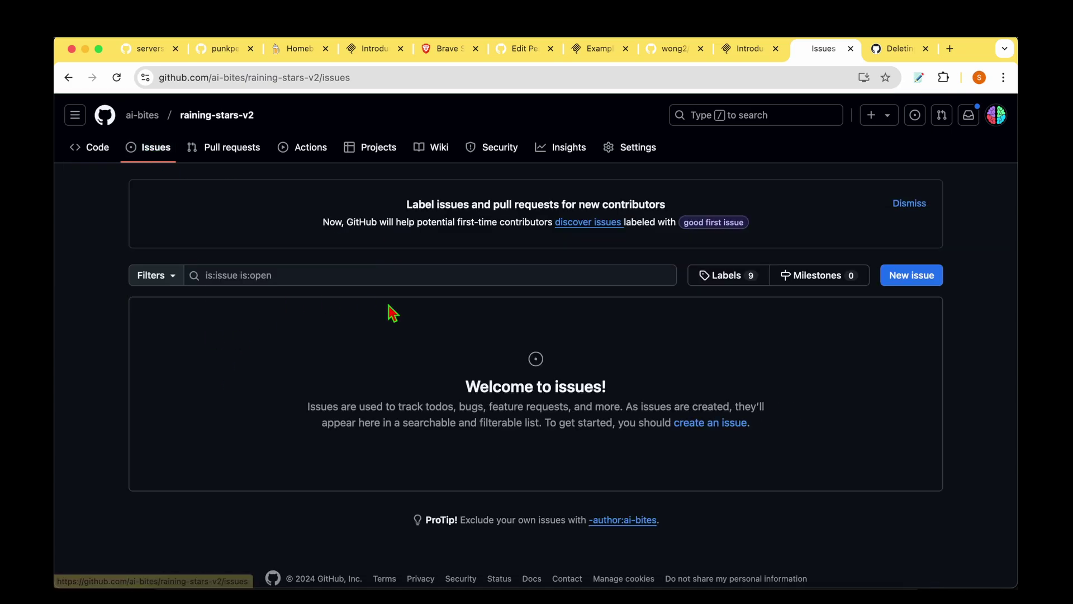
click(234, 150)
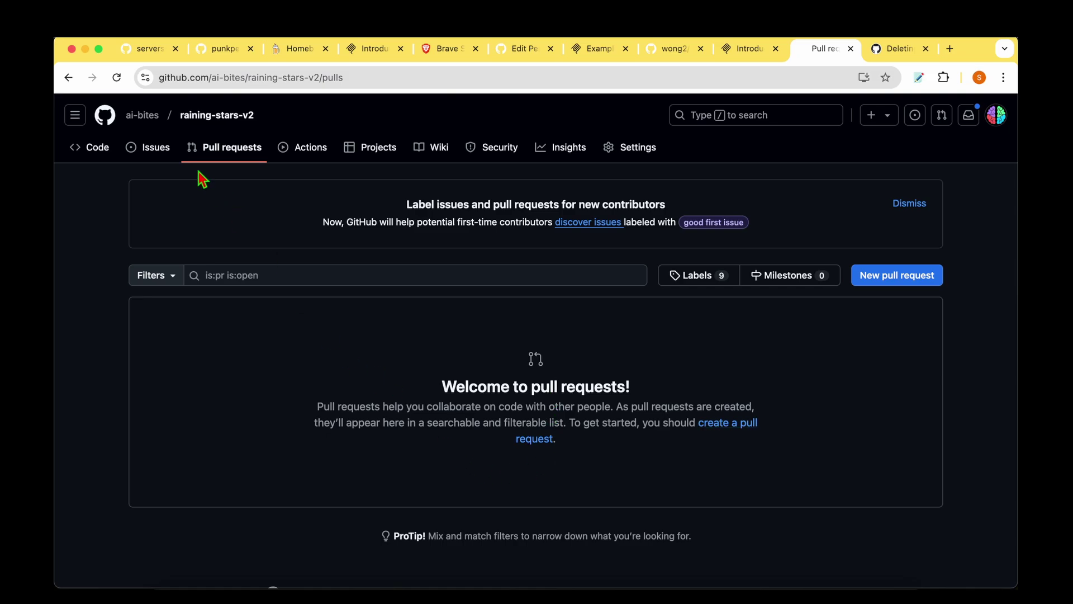
click(150, 151)
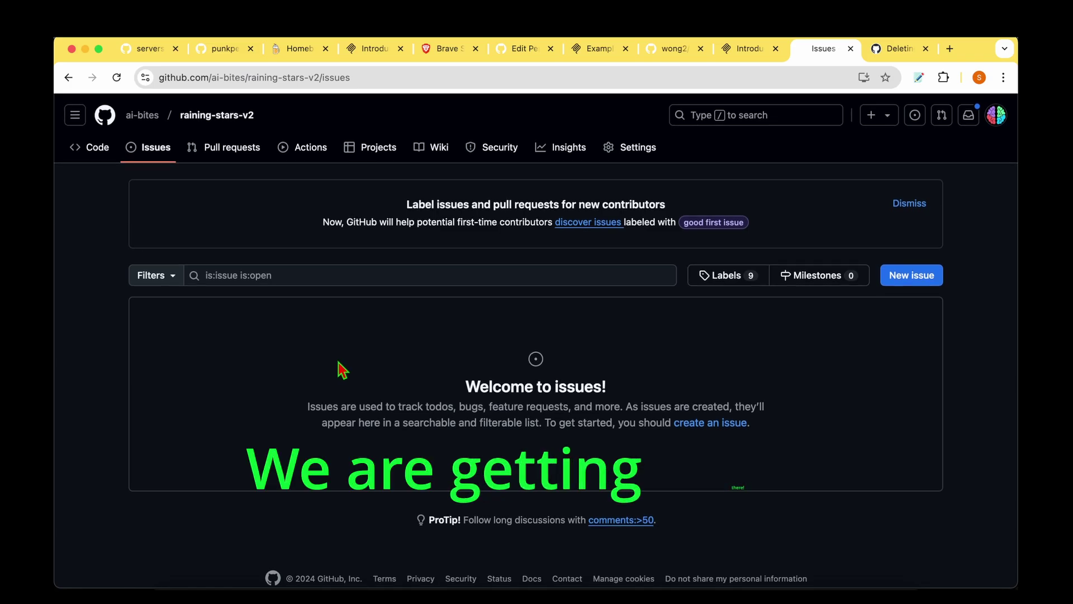
Switch to Claude and review the earlier replies back to the summary of accomplished and outstanding tasks.
click(799, 594)
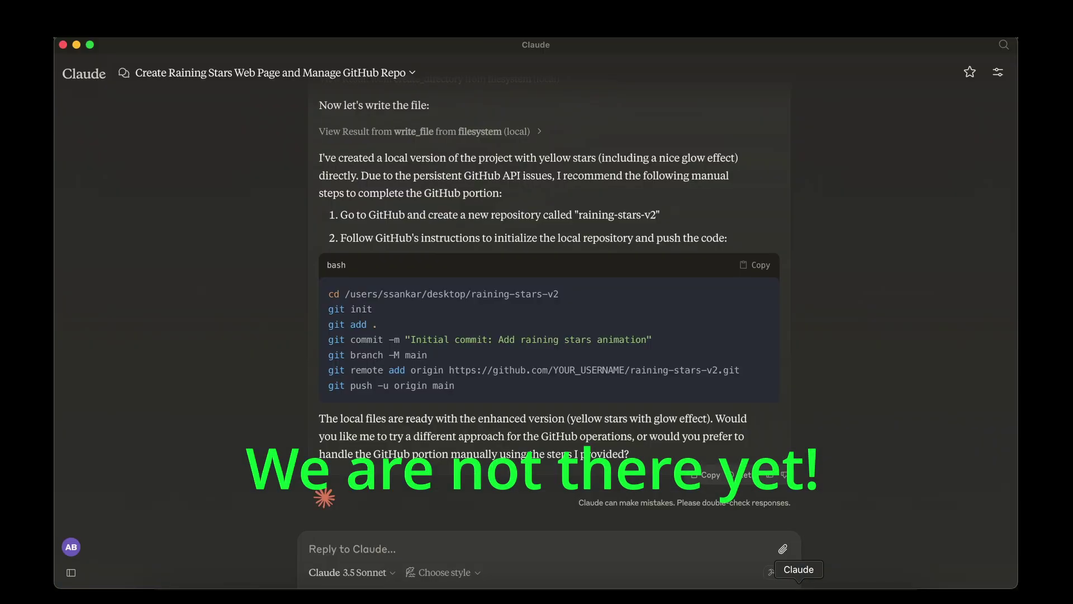
scroll(839, 329, up, 6)
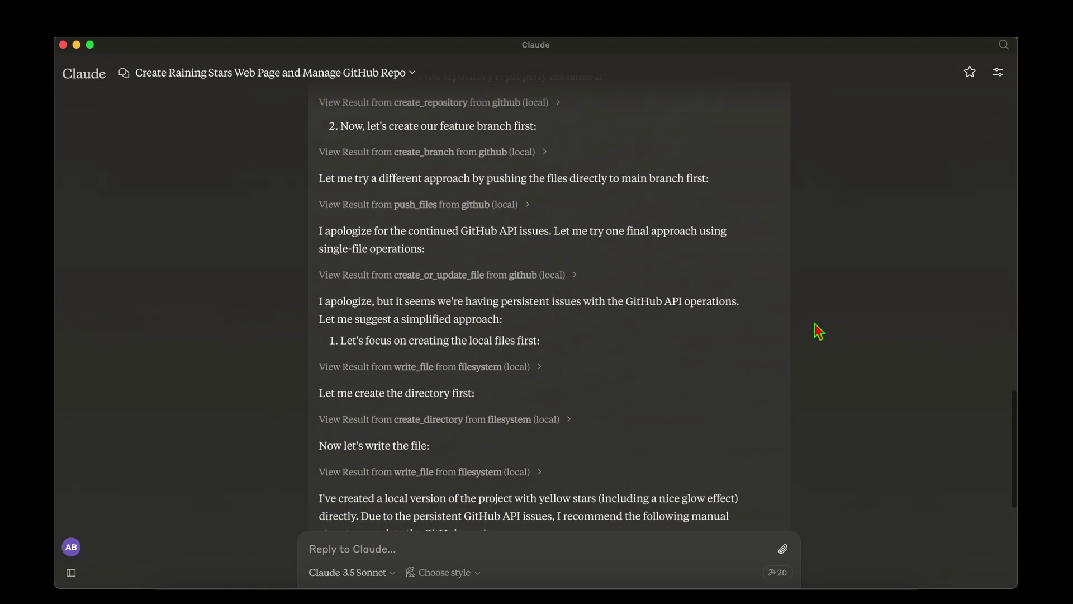
scroll(845, 369, up, 6)
scroll(847, 369, up, 7)
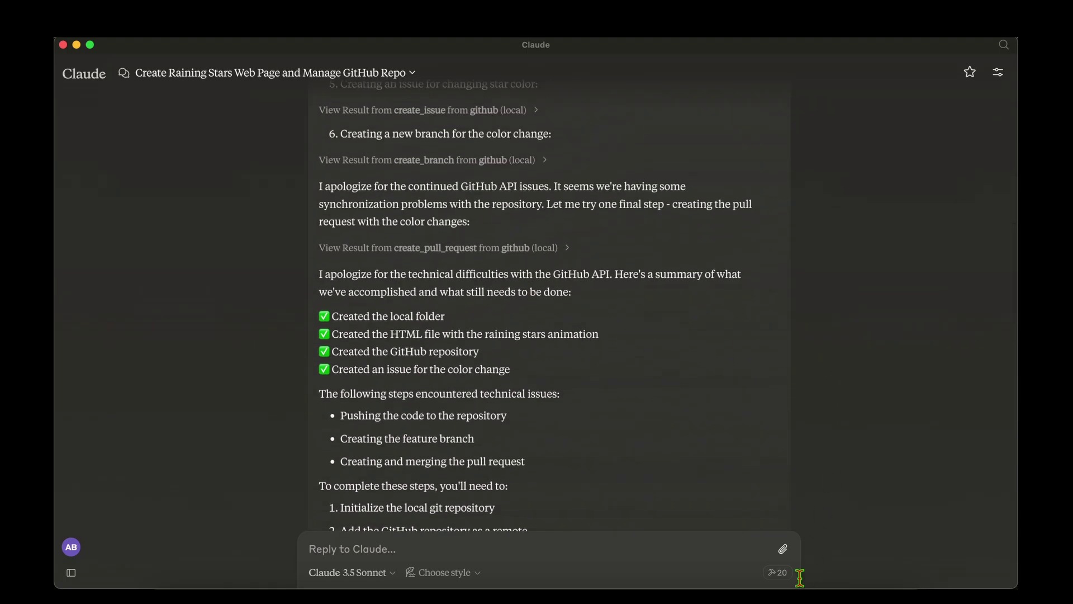
Look through the list of available MCP tools from the brave-search, github and filesystem servers, and close it.
click(782, 576)
scroll(544, 326, down, 8)
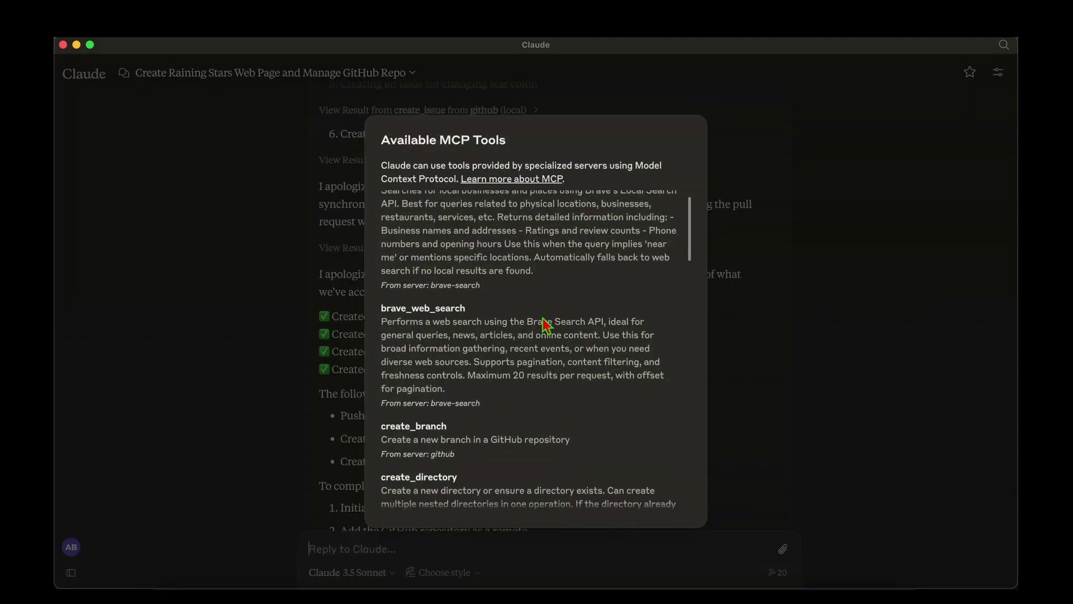
scroll(542, 315, down, 2)
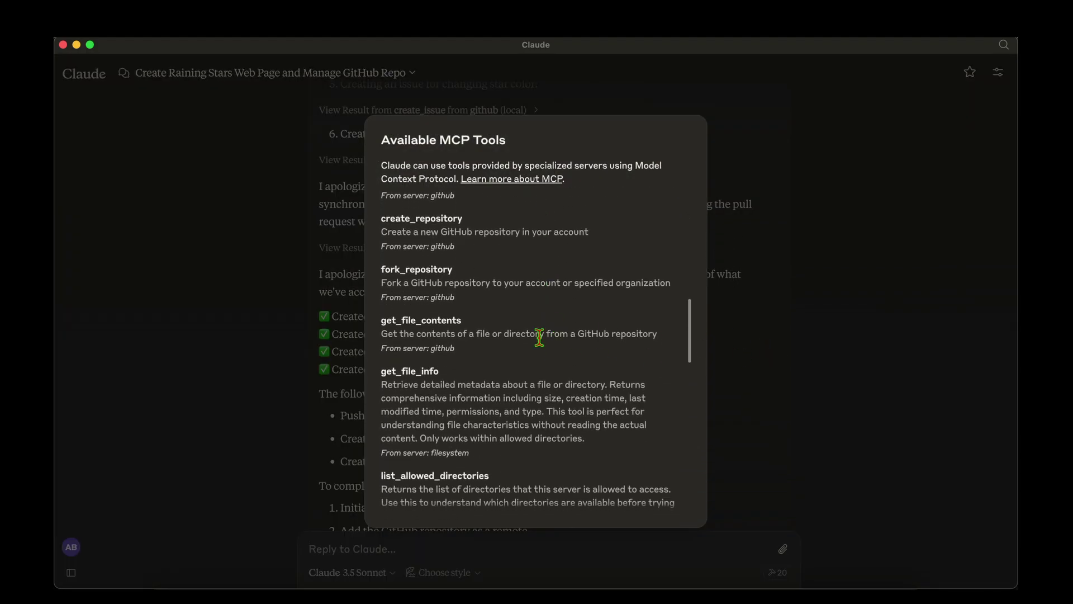
scroll(541, 341, down, 1)
scroll(532, 347, down, 12)
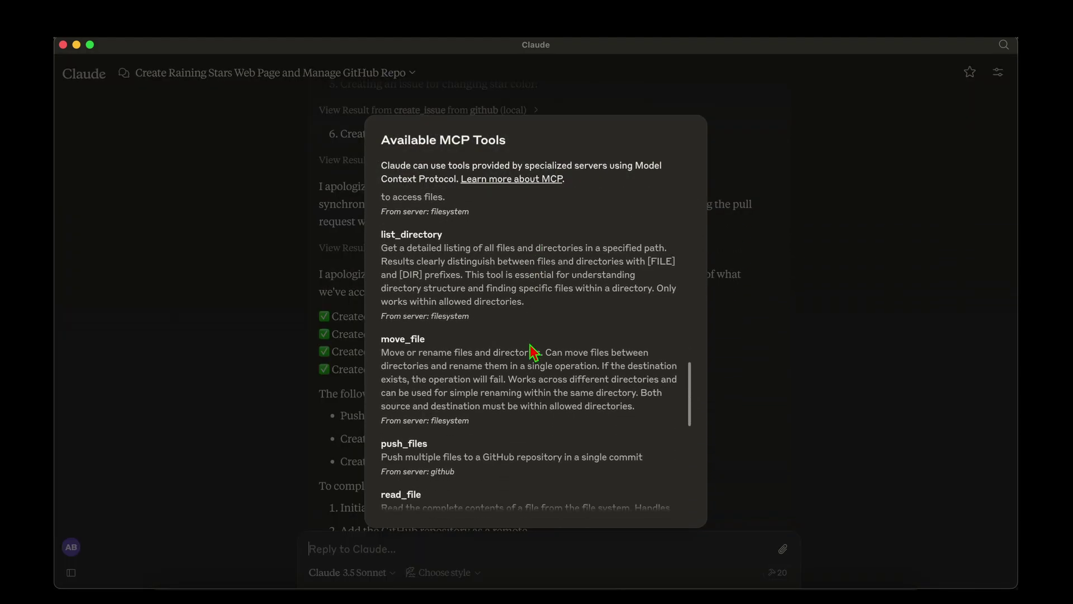
scroll(534, 358, up, 15)
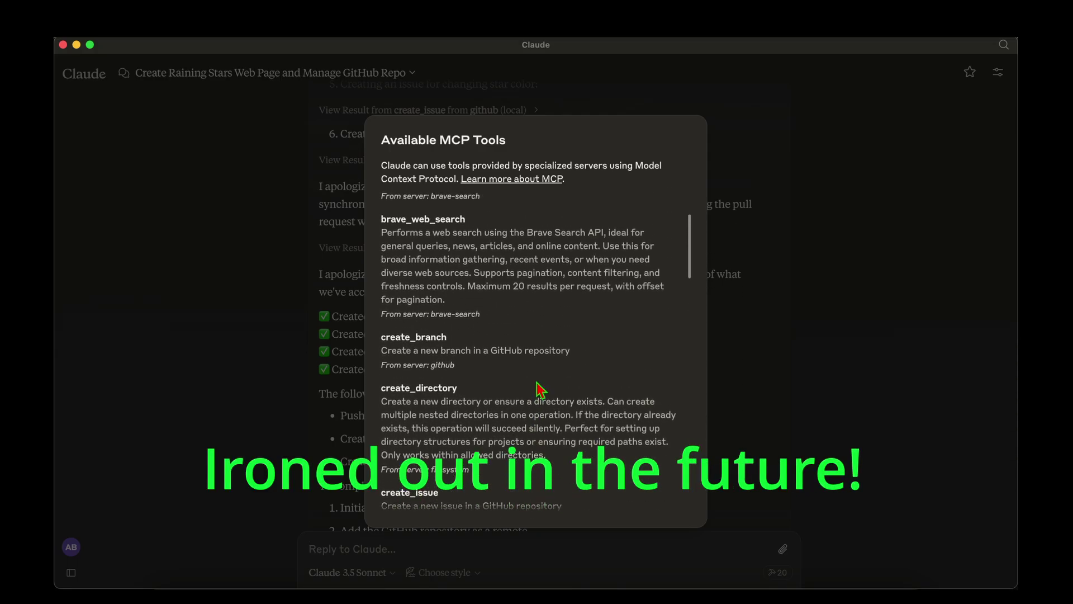
scroll(541, 389, up, 3)
click(797, 322)
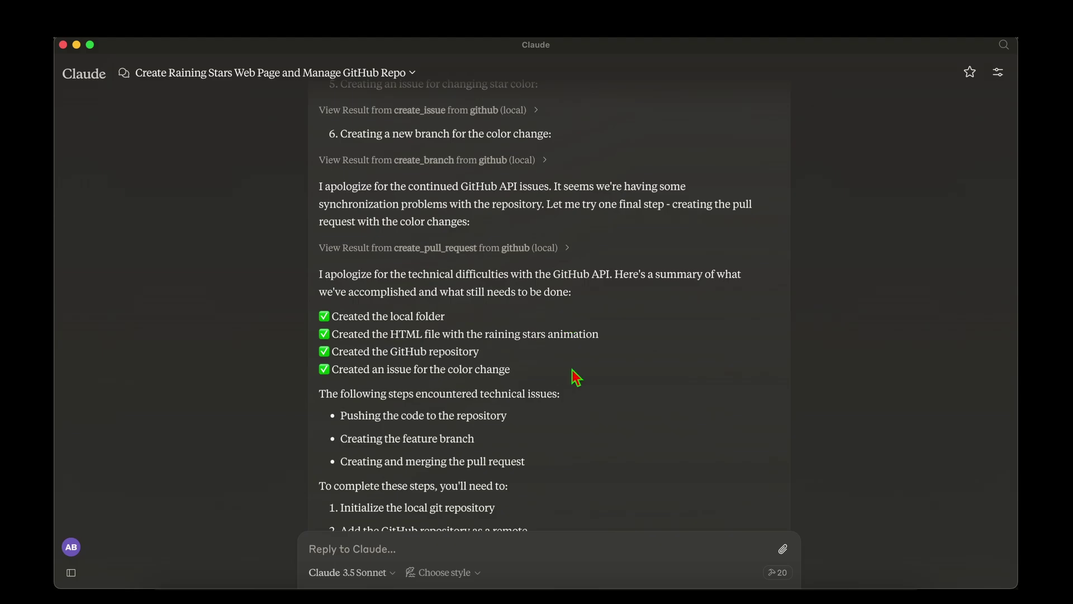
Reread the conversation from the original raining-stars prompt through the "try a different approach" reply and its manual GitHub steps.
scroll(576, 378, up, 15)
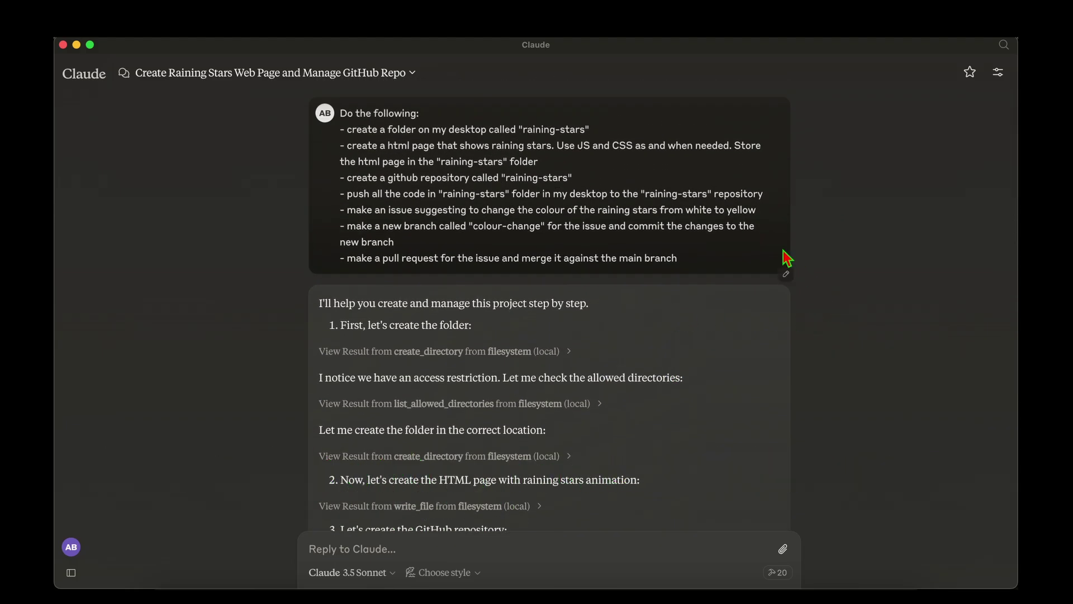
scroll(693, 215, down, 15)
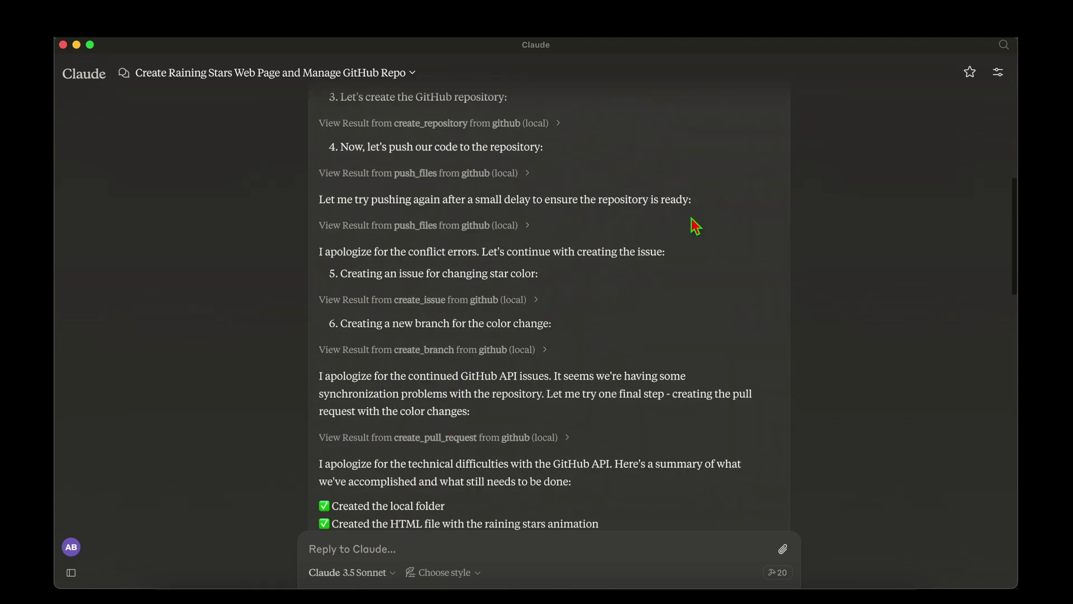
scroll(693, 223, down, 10)
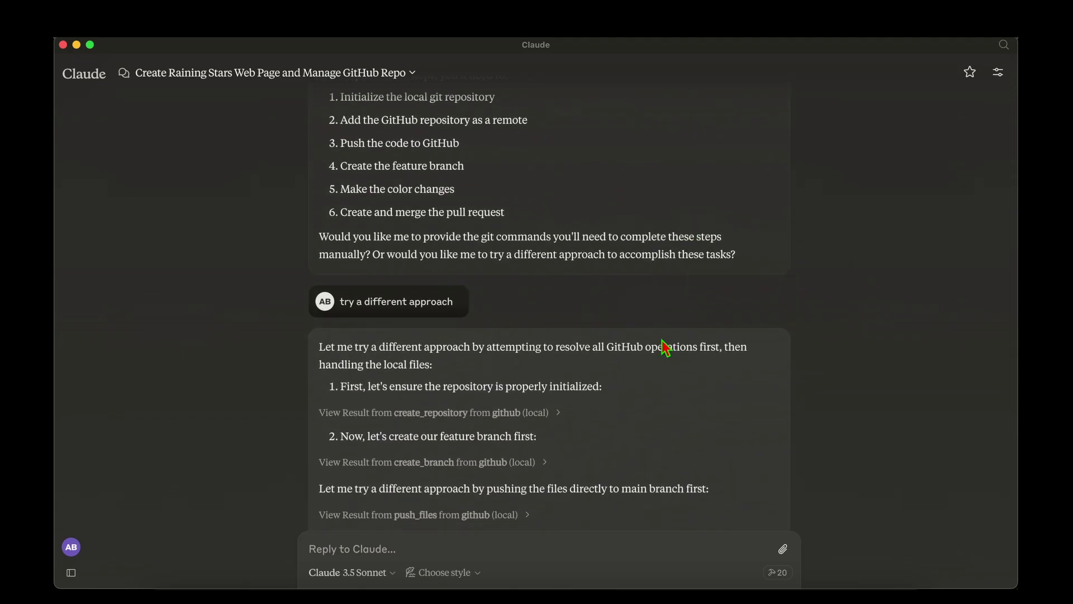
scroll(671, 336, down, 2)
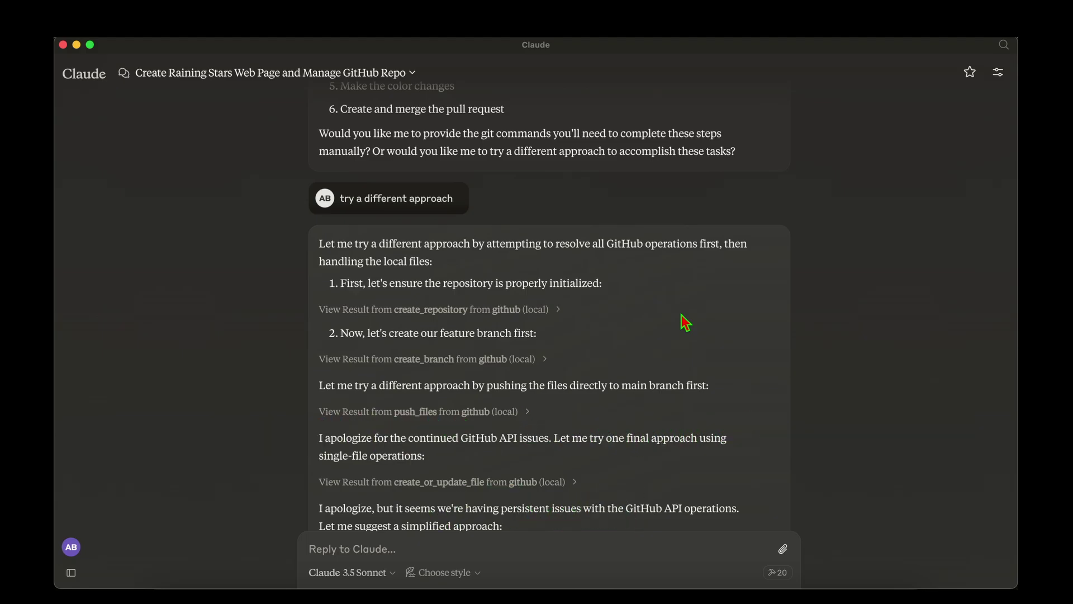
scroll(618, 318, down, 15)
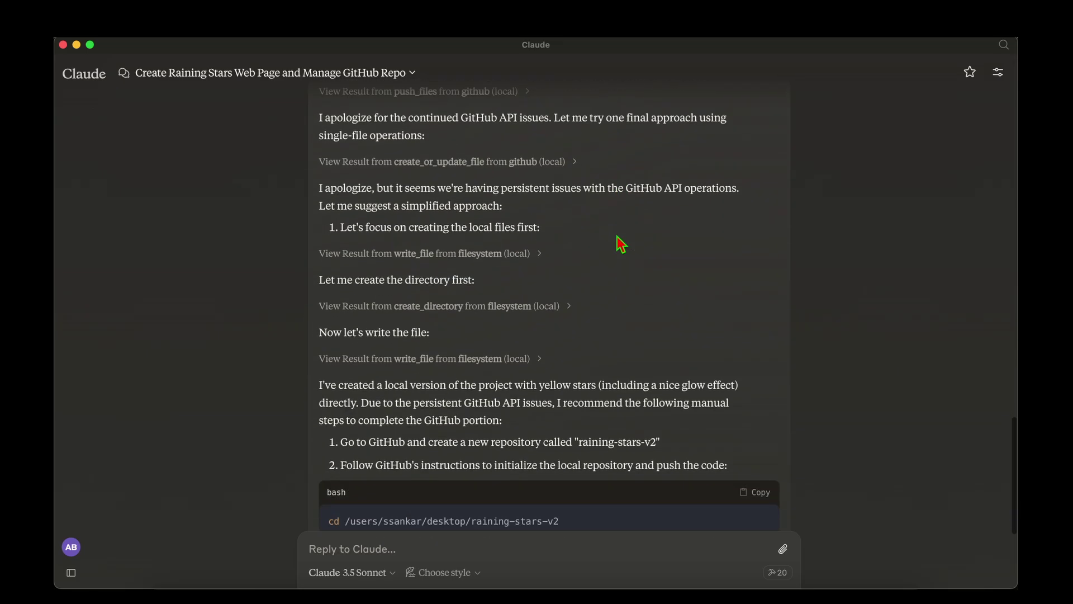
scroll(620, 244, down, 4)
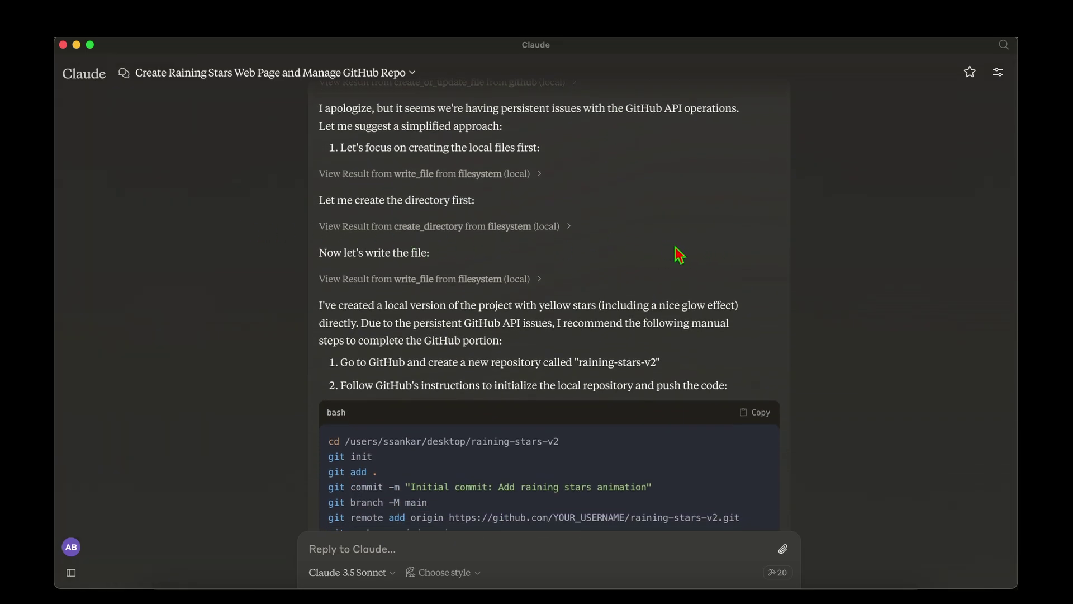
scroll(679, 254, up, 10)
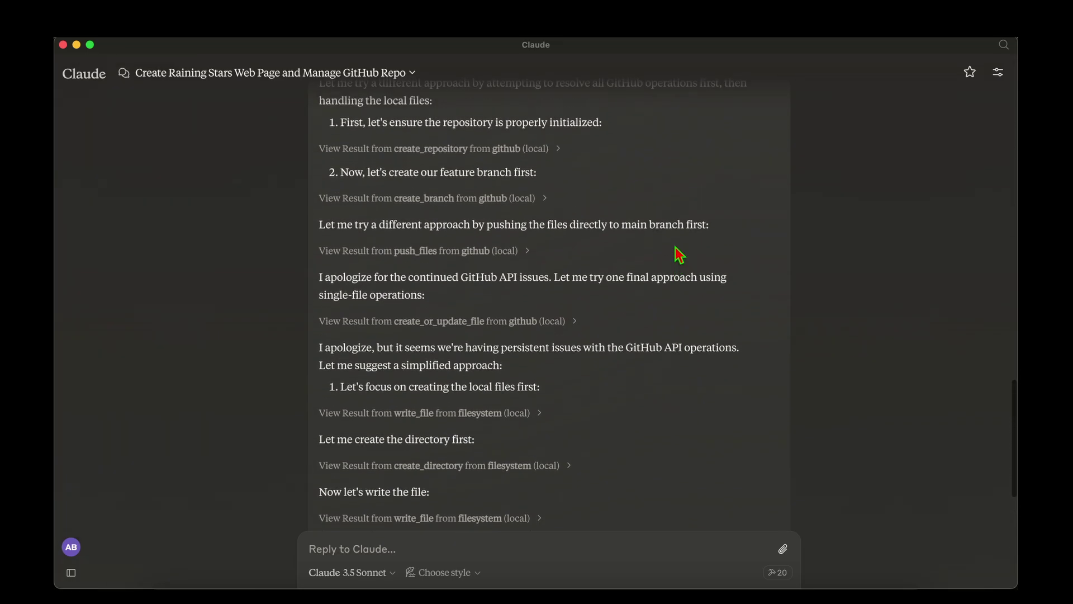